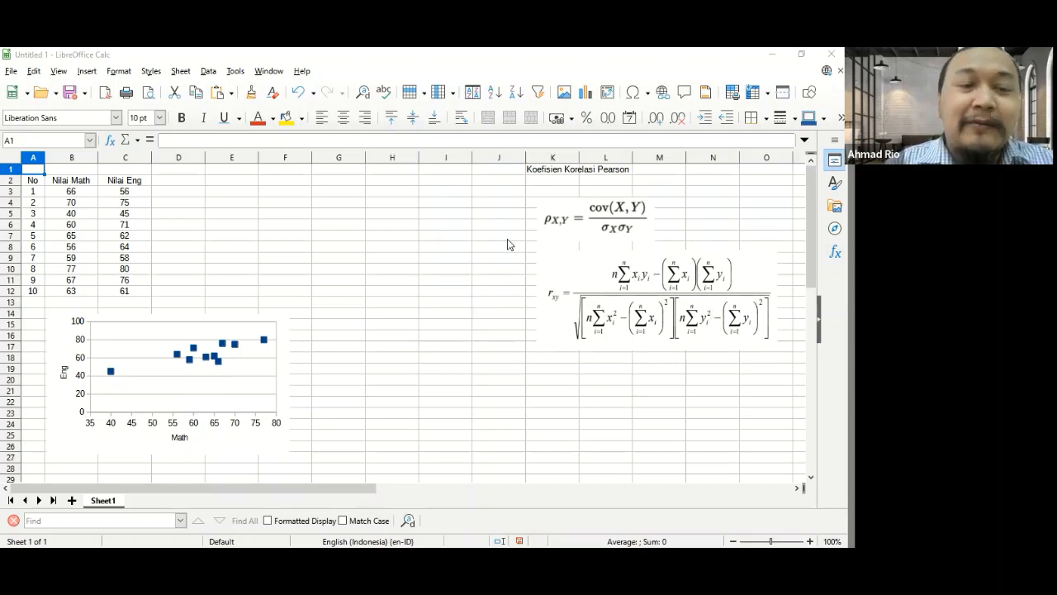
- Label cell B1 as X and cell C1 as Y above the score columns, and centre both labels
{"action": "left_click", "coordinate": [74, 168]}
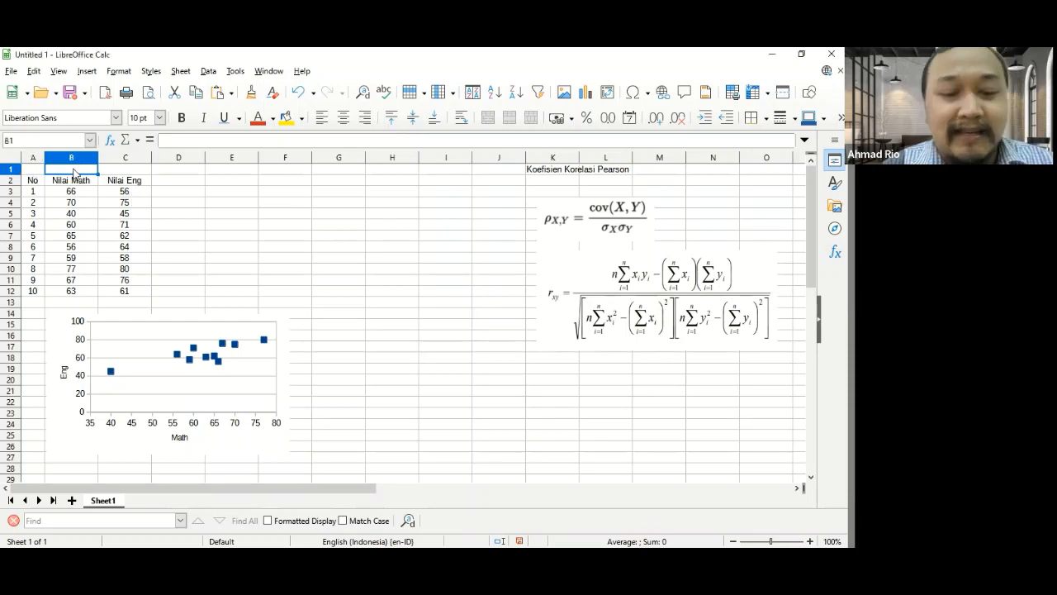
{"action": "type", "text": "X"}
{"action": "key", "text": "Tab"}
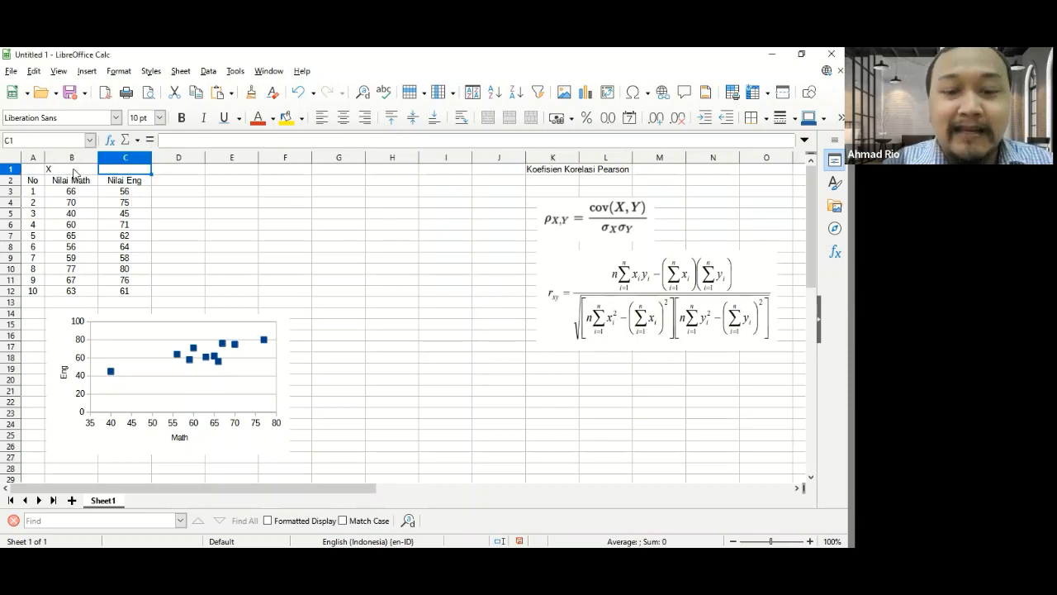
{"action": "type", "text": "Y"}
{"action": "left_click", "coordinate": [74, 171]}
{"action": "key", "text": "shift+Right"}
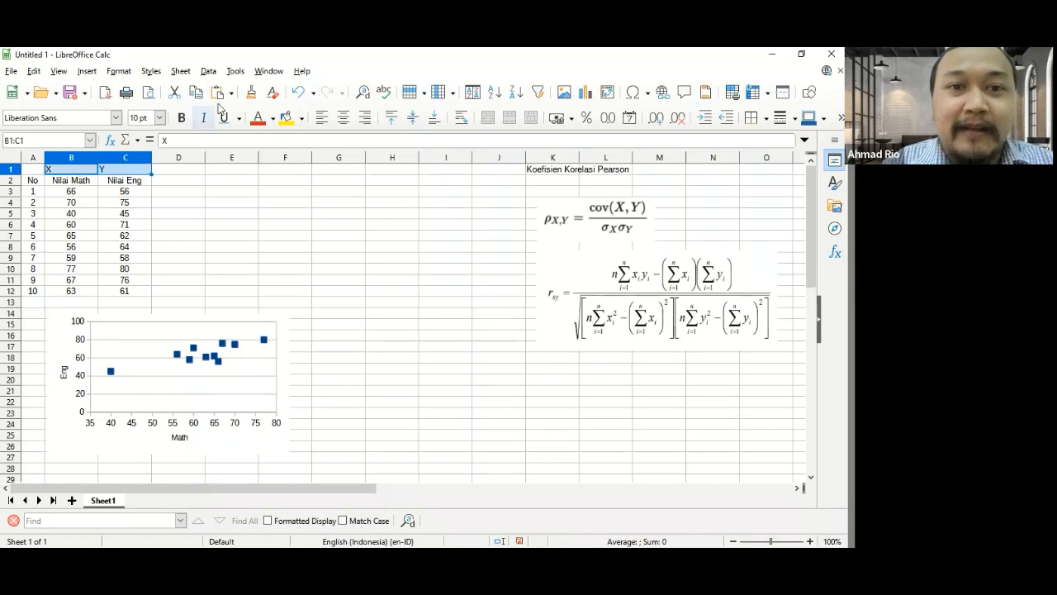
{"action": "key", "text": "ctrl+e"}
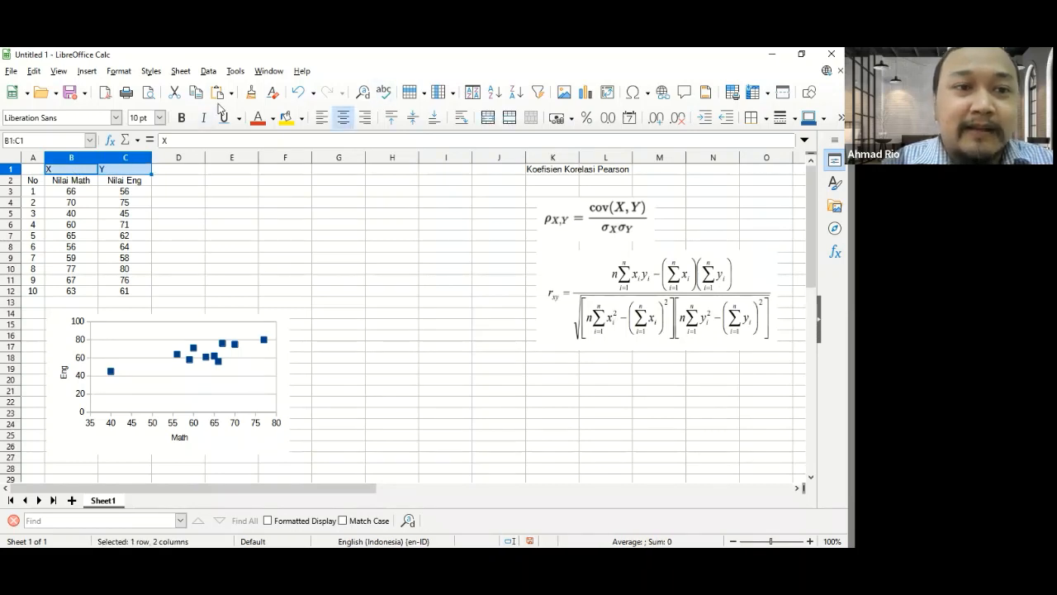
- Add the column headers x2, y2 and xy in cells D2 to F2 and centre them
{"action": "left_click", "coordinate": [189, 180]}
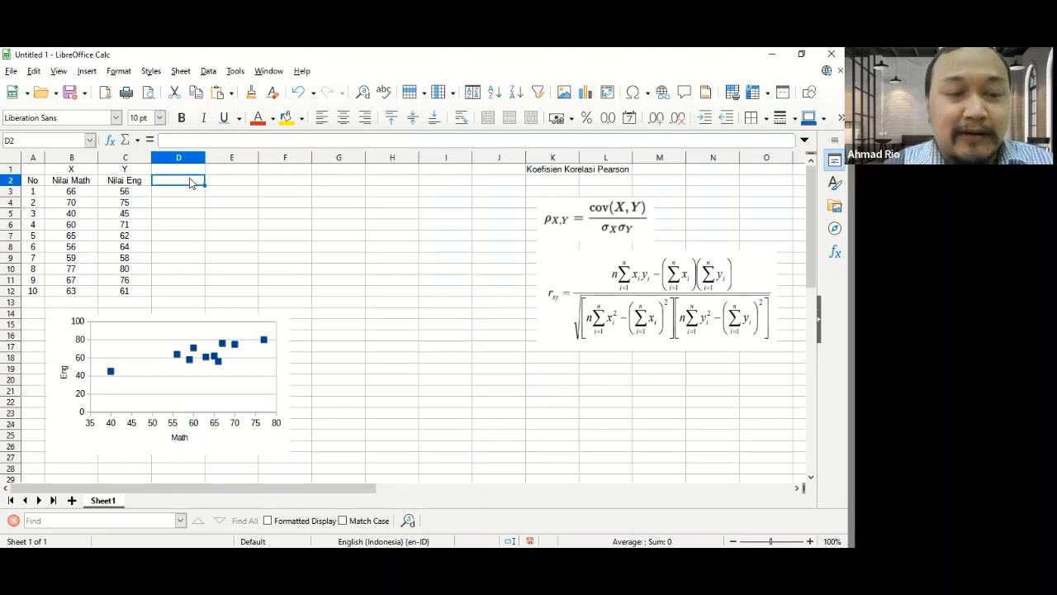
{"action": "type", "text": "x2"}
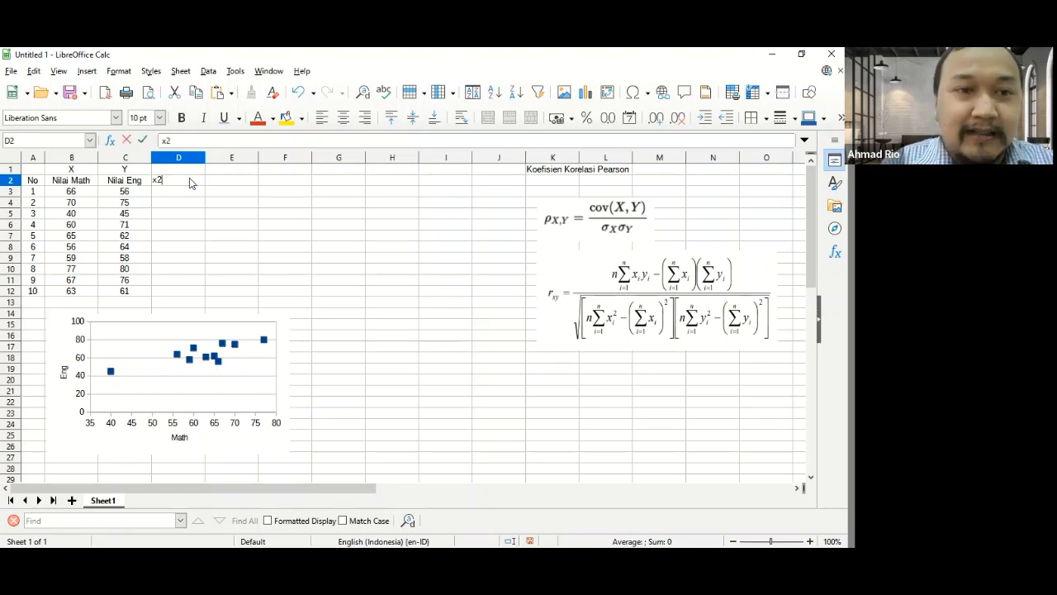
{"action": "key", "text": "Tab"}
{"action": "type", "text": "y2"}
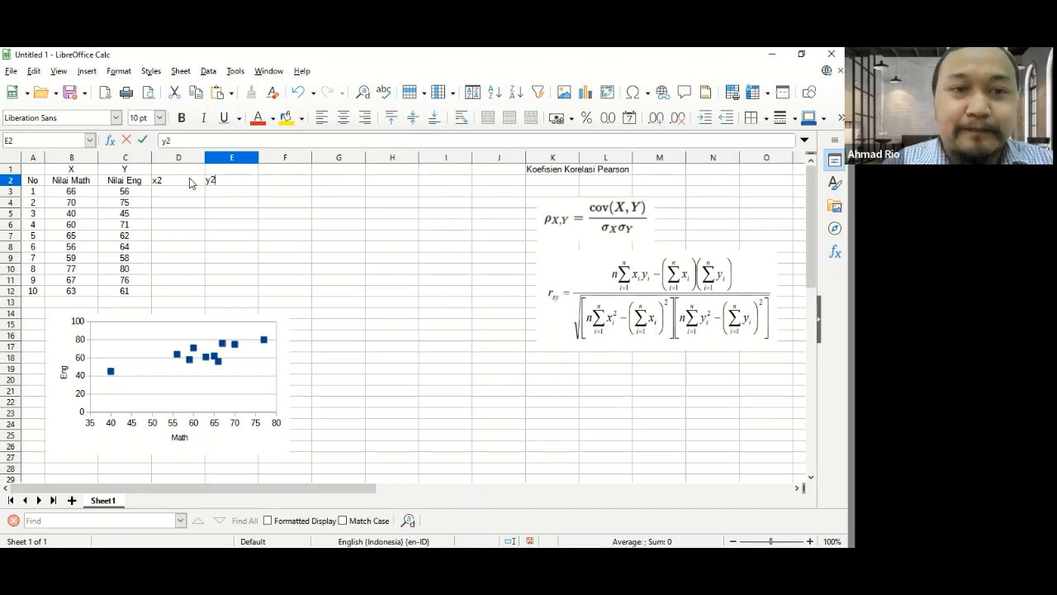
{"action": "key", "text": "Tab"}
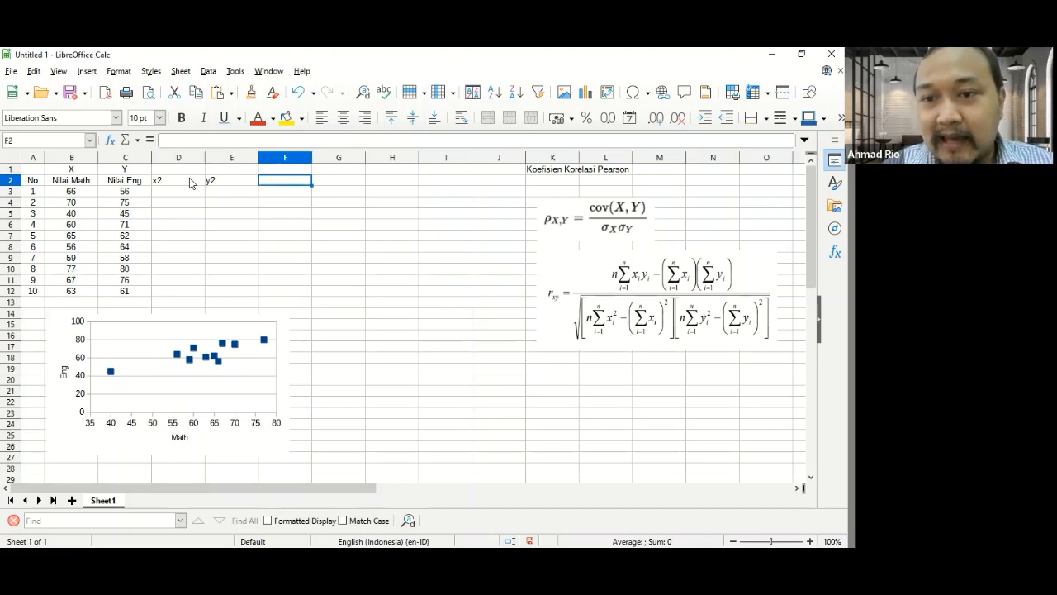
{"action": "type", "text": "xy"}
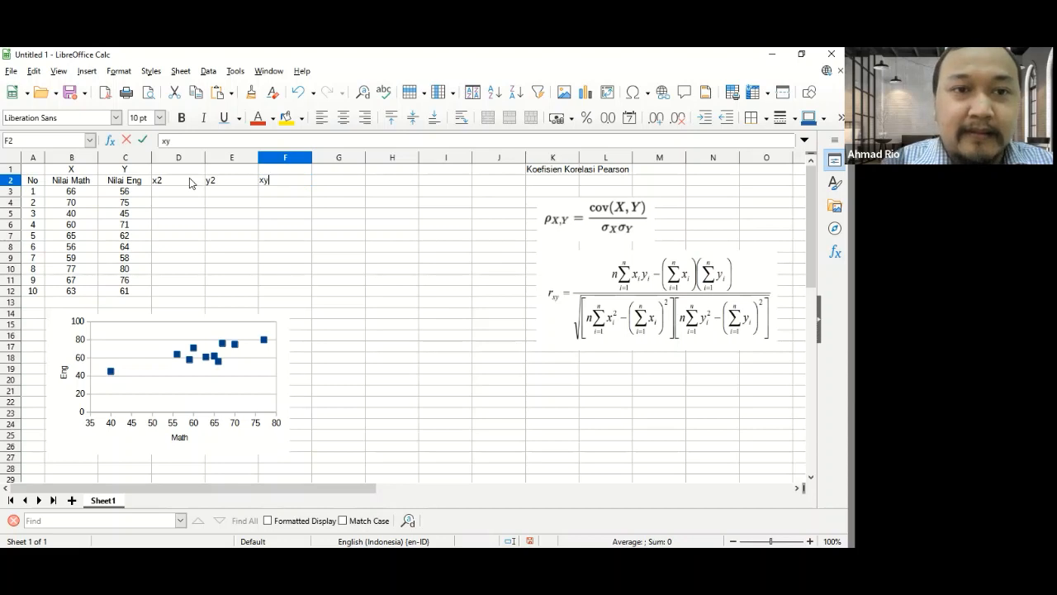
{"action": "key", "text": "Tab"}
{"action": "key", "text": "Left"}
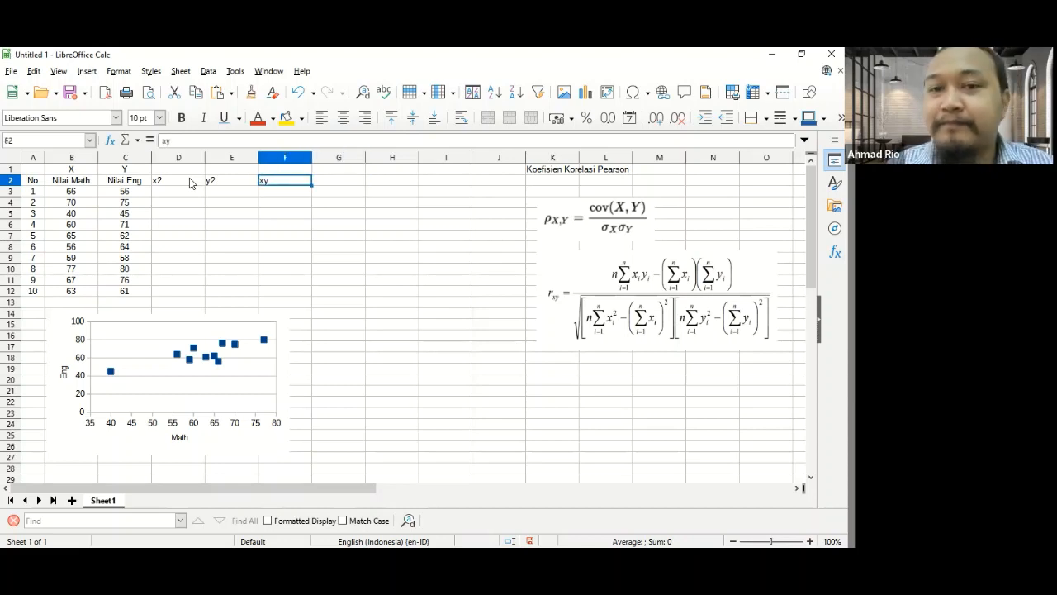
{"action": "key", "text": "shift+Left"}
{"action": "key", "text": "shift+Left"}
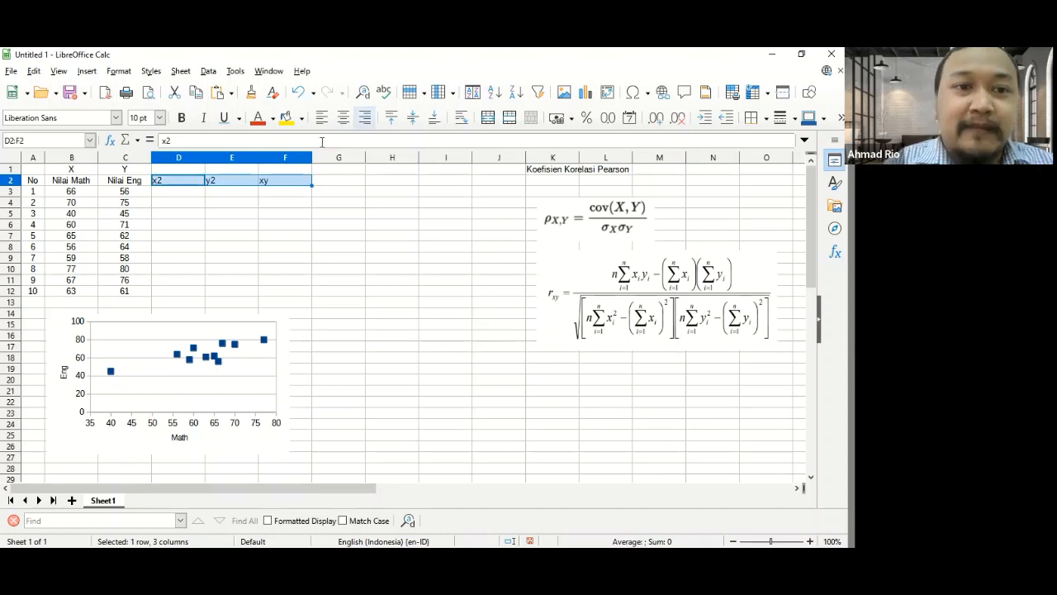
{"action": "key", "text": "ctrl+e"}
- Enter the formula =B3^2 in cell D3 to square the first math score
{"action": "key", "text": "Down"}
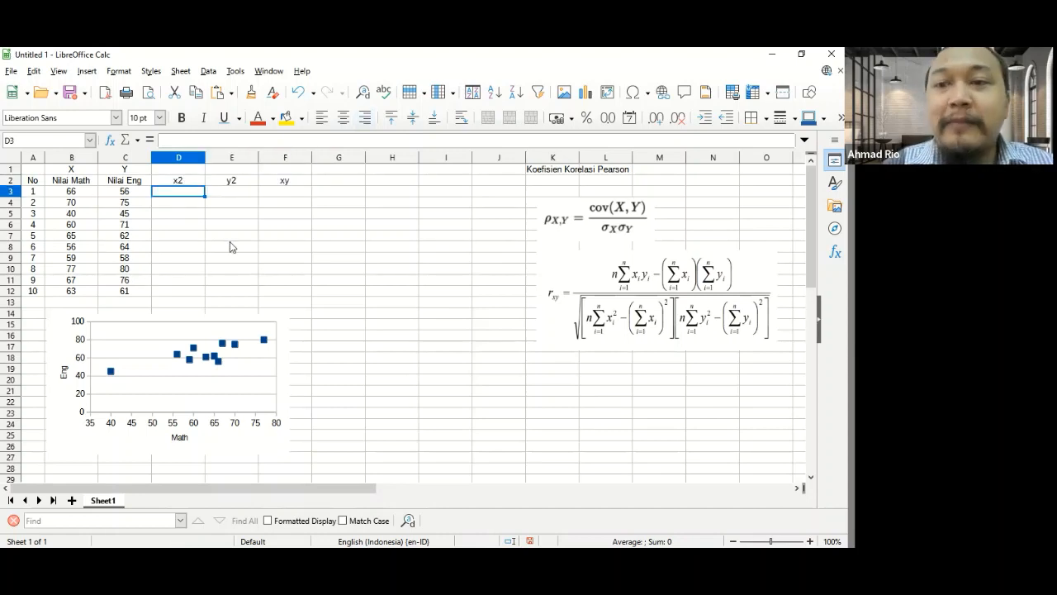
{"action": "type", "text": "="}
{"action": "key", "text": "Left"}
{"action": "key", "text": "Left"}
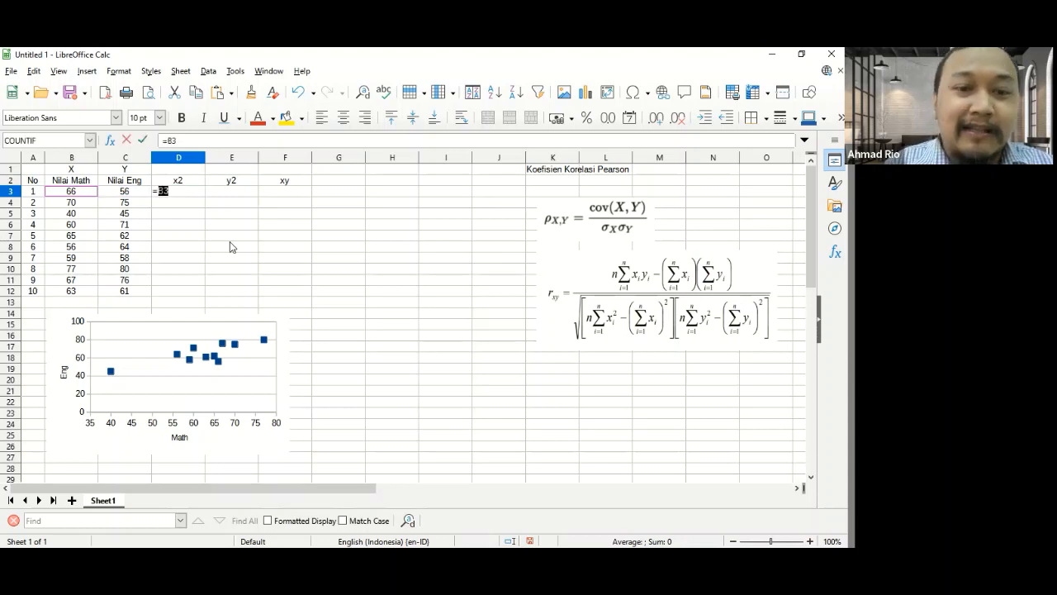
{"action": "type", "text": "^2"}
{"action": "key", "text": "Return"}
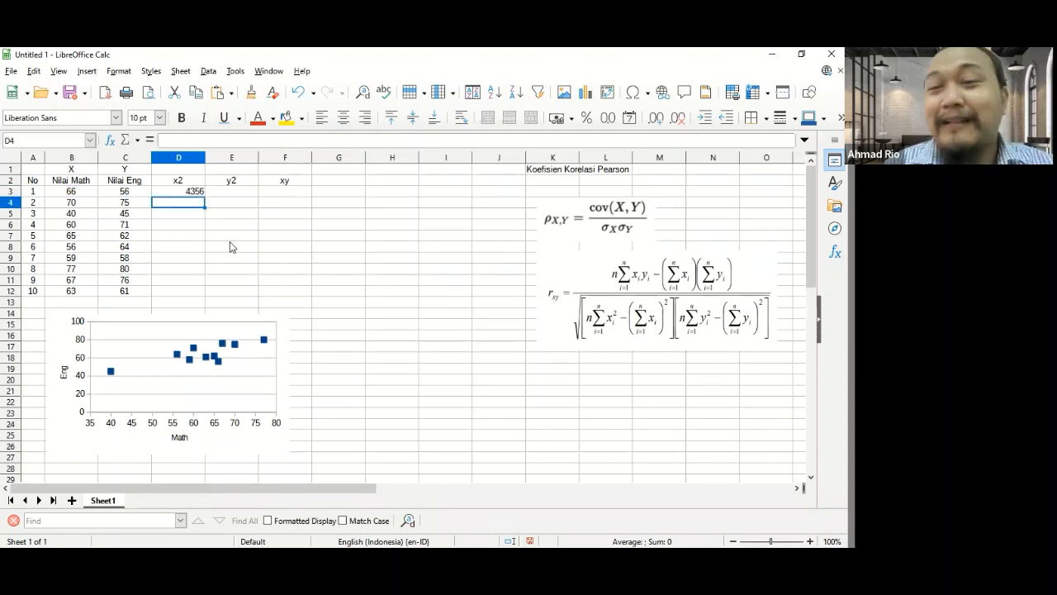
- Copy the squaring formula from D3 into E3 for the first English score
{"action": "key", "text": "Up"}
{"action": "key", "text": "Right"}
{"action": "key", "text": "Left"}
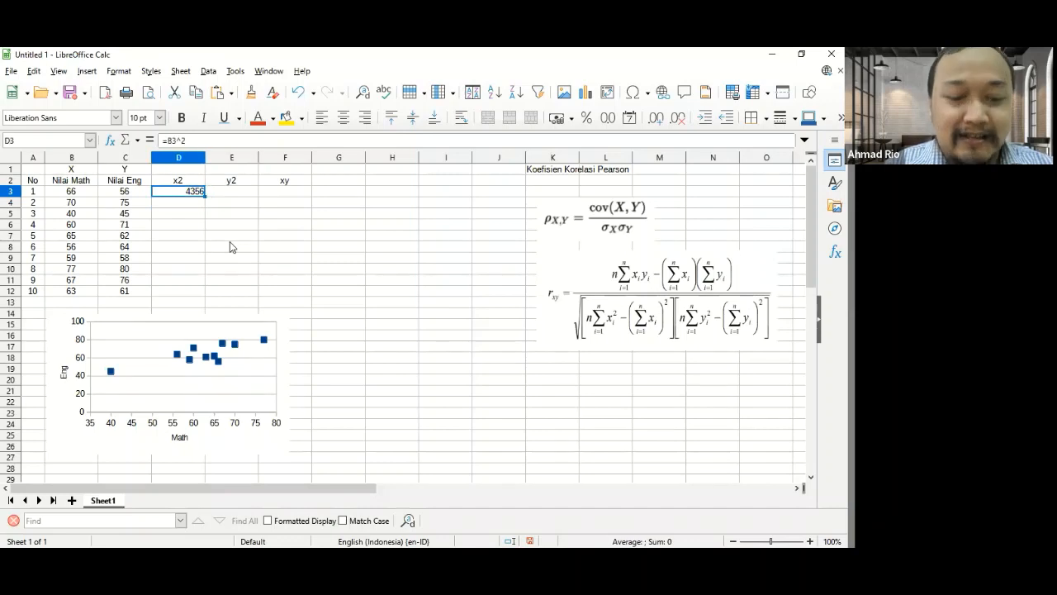
{"action": "key", "text": "ctrl+c"}
{"action": "key", "text": "Right"}
{"action": "key", "text": "ctrl+v"}
- Paste the squaring formula into D4:E12 to fill the x2 and y2 columns for the remaining rows
{"action": "key", "text": "Down"}
{"action": "key", "text": "Left"}
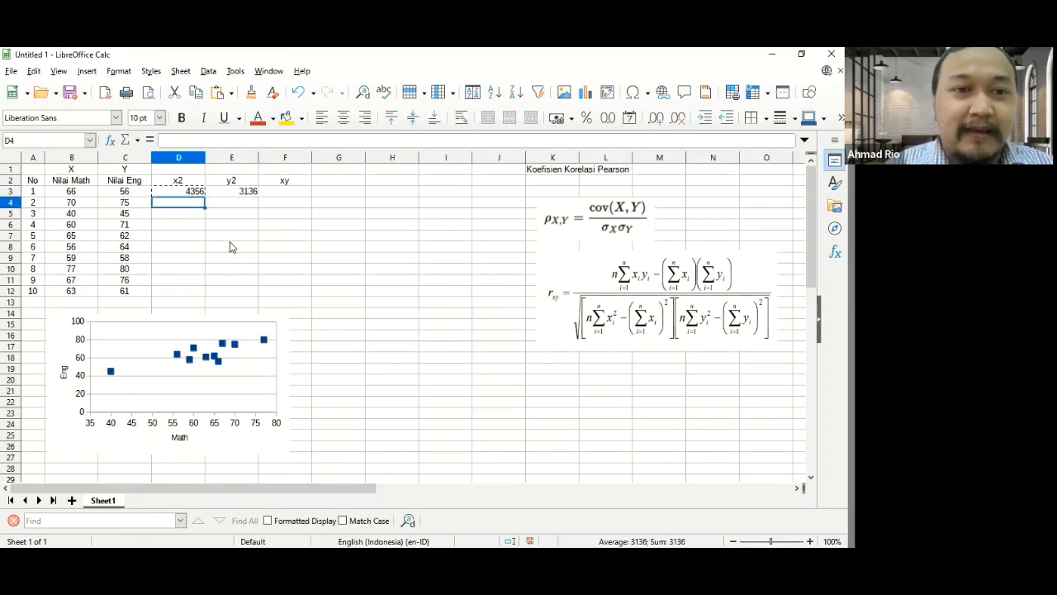
{"action": "key", "text": "shift+Right"}
{"action": "key", "text": "shift+Down"}
{"action": "key", "text": "shift+Down"}
{"action": "key", "text": "shift+Down"}
{"action": "key", "text": "shift+Down"}
{"action": "key", "text": "shift+Down"}
{"action": "key", "text": "shift+Down"}
{"action": "key", "text": "shift+Down"}
{"action": "key", "text": "shift+Down"}
{"action": "key", "text": "ctrl+v"}
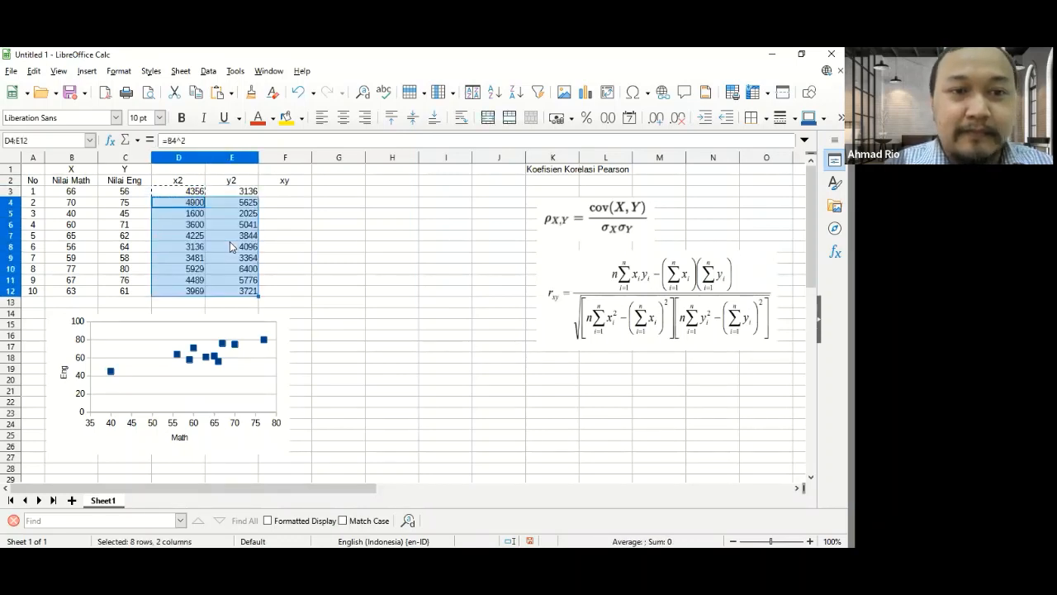
{"action": "key", "text": "Left"}
{"action": "key", "text": "Right"}
{"action": "key", "text": "Up"}
{"action": "key", "text": "Right"}
{"action": "key", "text": "Down"}
{"action": "key", "text": "Down"}
{"action": "key", "text": "Down"}
{"action": "key", "text": "Down"}
{"action": "key", "text": "Down"}
{"action": "key", "text": "Down"}
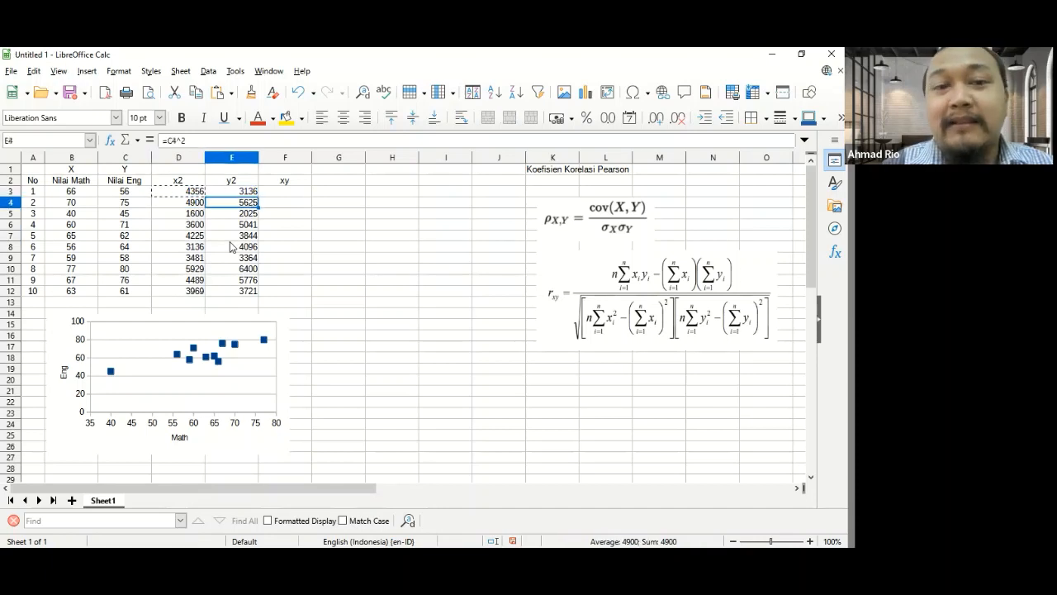
- Enter the formula =B3*C3 in cell F3 to multiply the first math and English scores
{"action": "key", "text": "Right"}
{"action": "key", "text": "Up"}
{"action": "key", "text": "Up"}
{"action": "key", "text": "Up"}
{"action": "key", "text": "Up"}
{"action": "key", "text": "Up"}
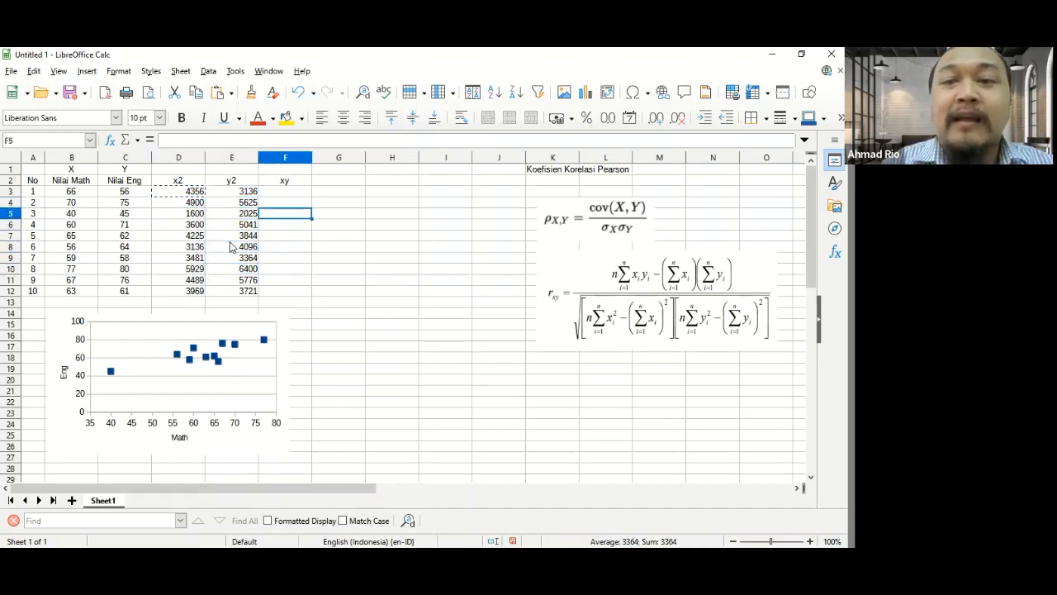
{"action": "key", "text": "Up"}
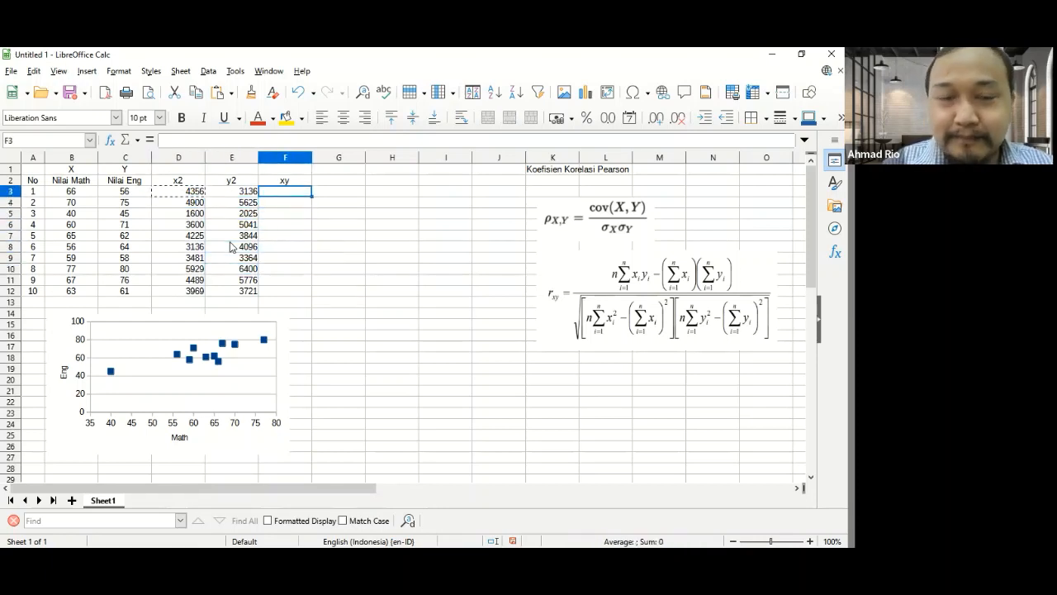
{"action": "type", "text": "="}
{"action": "key", "text": "Left"}
{"action": "key", "text": "Left"}
{"action": "key", "text": "Left"}
{"action": "key", "text": "Left"}
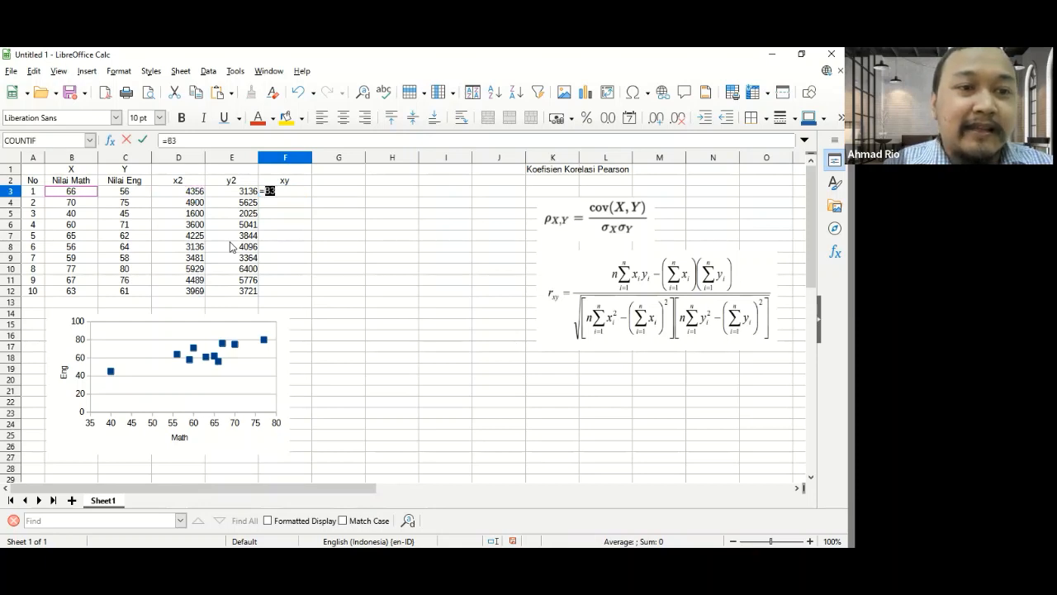
{"action": "type", "text": "*"}
{"action": "key", "text": "Left"}
{"action": "key", "text": "Left"}
{"action": "key", "text": "Left"}
{"action": "key", "text": "Left"}
{"action": "key", "text": "Left"}
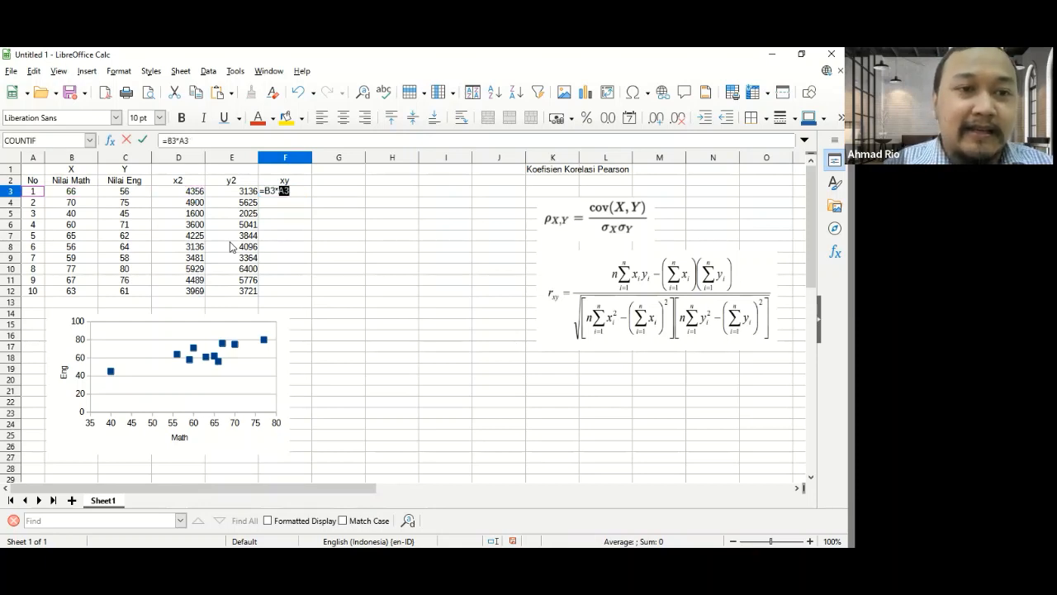
{"action": "key", "text": "Right"}
{"action": "key", "text": "Right"}
{"action": "key", "text": "Return"}
- Copy the product formula from F3 into F4:F12 to fill the xy column
{"action": "key", "text": "Up"}
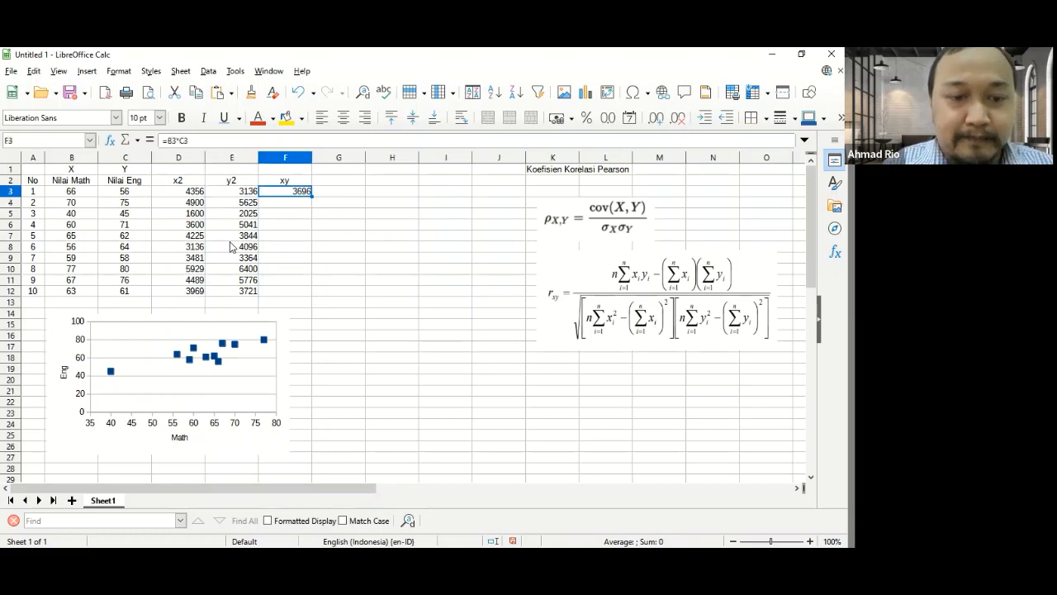
{"action": "key", "text": "ctrl+c"}
{"action": "key", "text": "Down"}
{"action": "key", "text": "shift+Down"}
{"action": "key", "text": "shift+Down"}
{"action": "key", "text": "shift+Down"}
{"action": "key", "text": "shift+Down"}
{"action": "key", "text": "shift+Down"}
{"action": "key", "text": "shift+Down"}
{"action": "key", "text": "shift+Down"}
{"action": "key", "text": "shift+Down"}
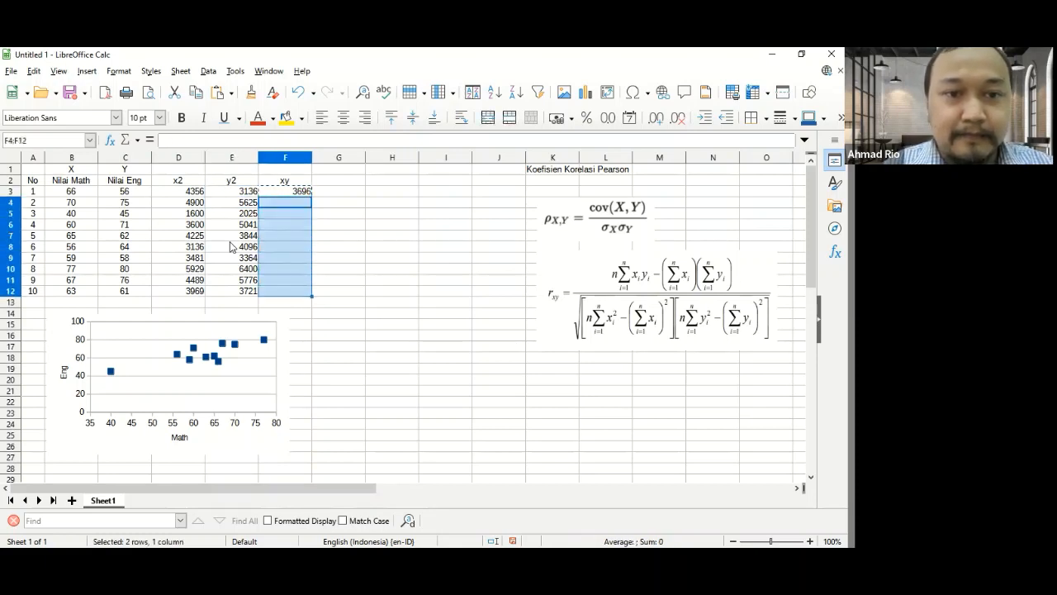
{"action": "key", "text": "ctrl+v"}
{"action": "key", "text": "Right"}
{"action": "key", "text": "Down"}
{"action": "key", "text": "Down"}
{"action": "key", "text": "Down"}
{"action": "key", "text": "Down"}
{"action": "key", "text": "Down"}
{"action": "key", "text": "Down"}
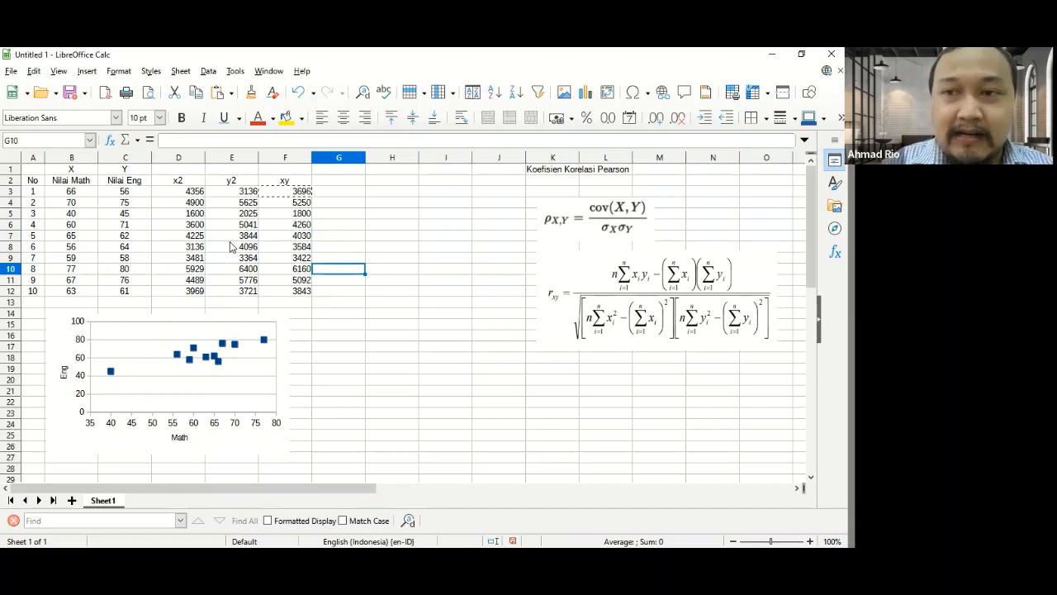
{"action": "key", "text": "Left"}
{"action": "key", "text": "Down"}
{"action": "key", "text": "Left"}
{"action": "key", "text": "Left"}
{"action": "key", "text": "Left"}
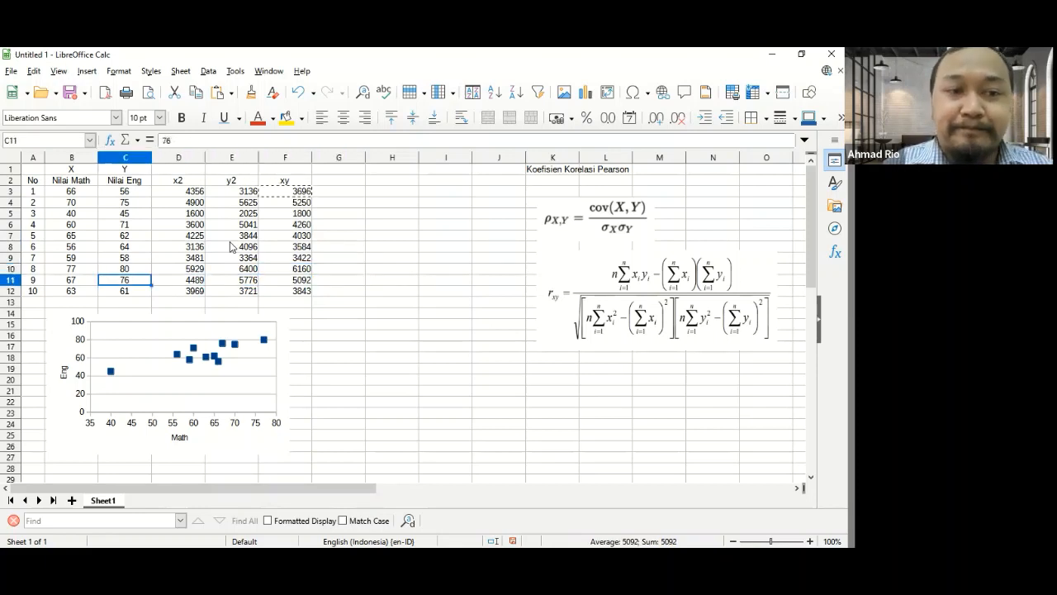
{"action": "key", "text": "Down"}
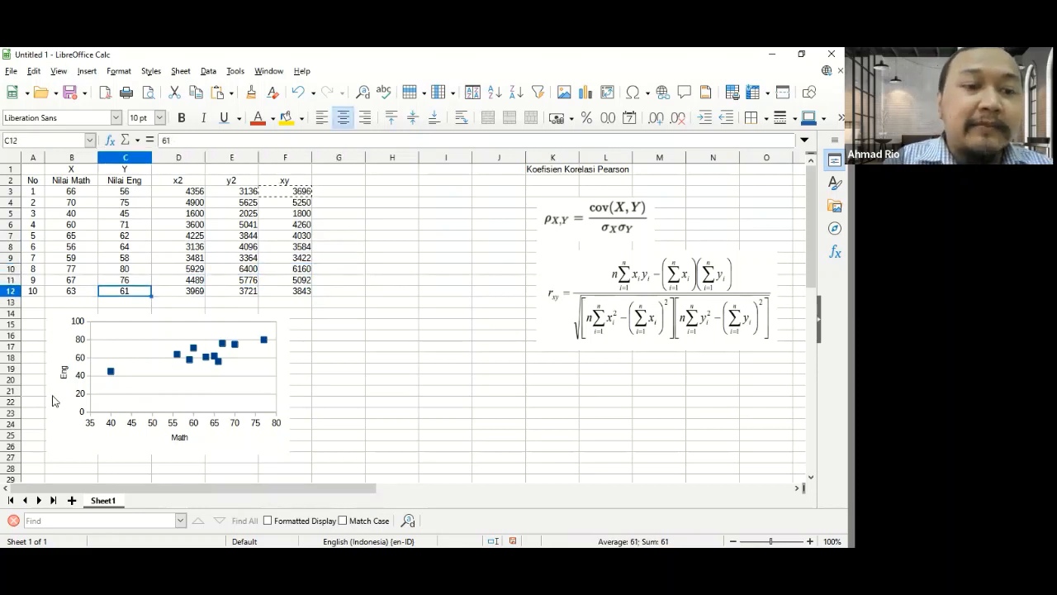
- Move the scatter chart down slightly to free space below the table, and enter =SUM(B3:B12) in cell B13
{"action": "left_click_drag", "start_coordinate": [53, 401], "coordinate": [58, 325]}
{"action": "left_click", "coordinate": [65, 303]}
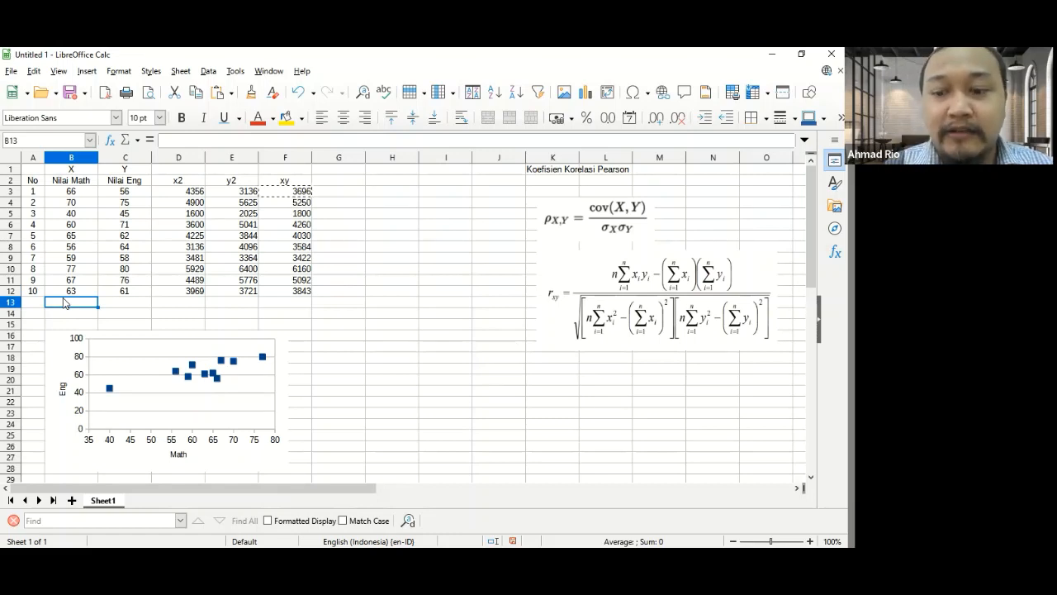
{"action": "type", "text": "=sum("}
{"action": "left_click", "coordinate": [64, 295]}
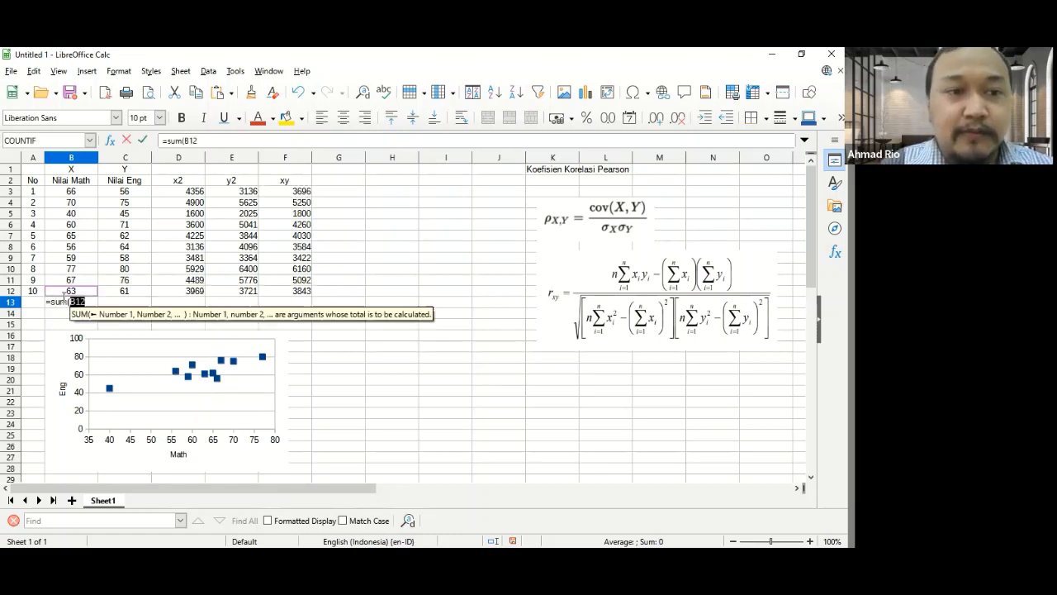
{"action": "key", "text": "shift+Up"}
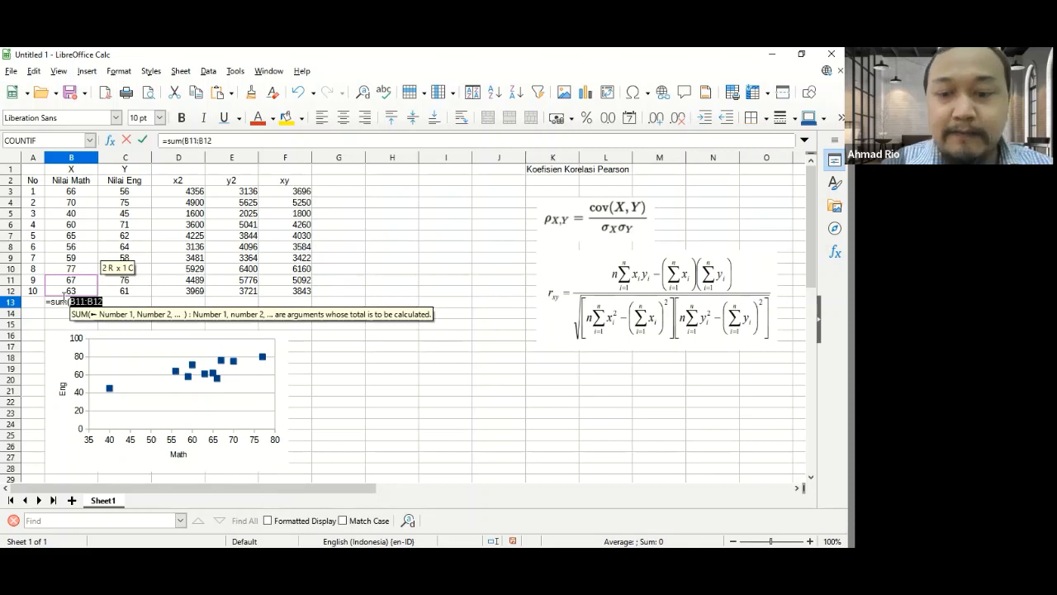
{"action": "key", "text": "shift+Up"}
{"action": "key", "text": "shift+Up"}
{"action": "key", "text": "shift+Up"}
{"action": "key", "text": "shift+Up"}
{"action": "key", "text": "shift+Up"}
{"action": "key", "text": "shift+Up"}
{"action": "key", "text": "shift+Up"}
{"action": "key", "text": "shift+Up"}
{"action": "key", "text": "Return"}
- Copy the sum formula from B13 into C13:F13 to total the remaining columns
{"action": "left_click", "coordinate": [64, 298]}
{"action": "key", "text": "ctrl+c"}
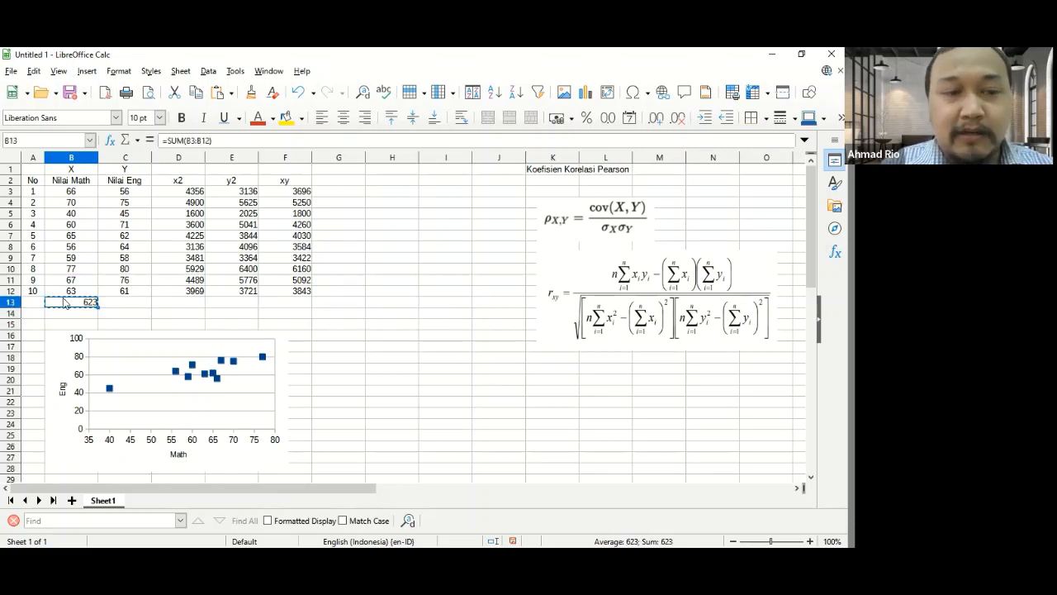
{"action": "key", "text": "Right"}
{"action": "key", "text": "shift+Right"}
{"action": "key", "text": "shift+Right"}
{"action": "key", "text": "shift+Right"}
{"action": "key", "text": "ctrl+v"}
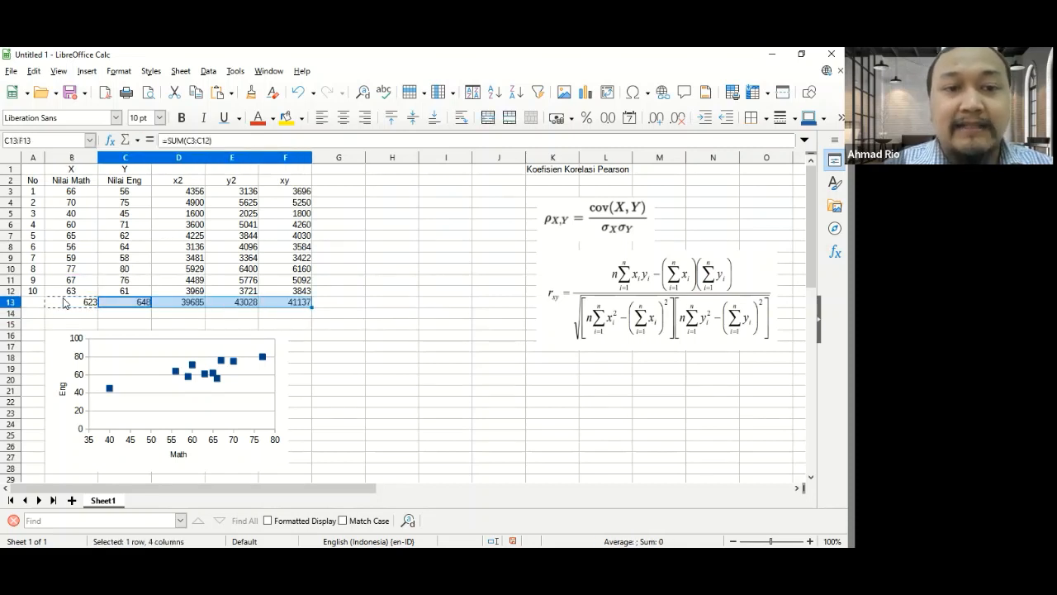
- Make the totals row B13:F13 bold and give it a gray background
{"action": "left_click", "coordinate": [65, 302]}
{"action": "key", "text": "shift+Right"}
{"action": "key", "text": "shift+Right"}
{"action": "key", "text": "shift+Right"}
{"action": "key", "text": "shift+Right"}
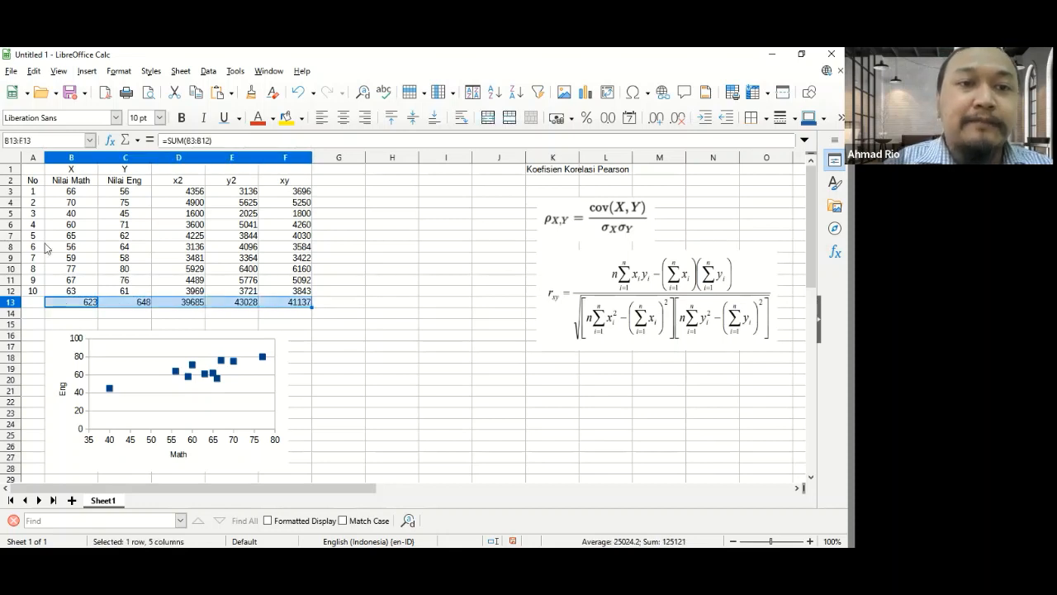
{"action": "left_click", "coordinate": [181, 121]}
{"action": "left_click", "coordinate": [302, 118]}
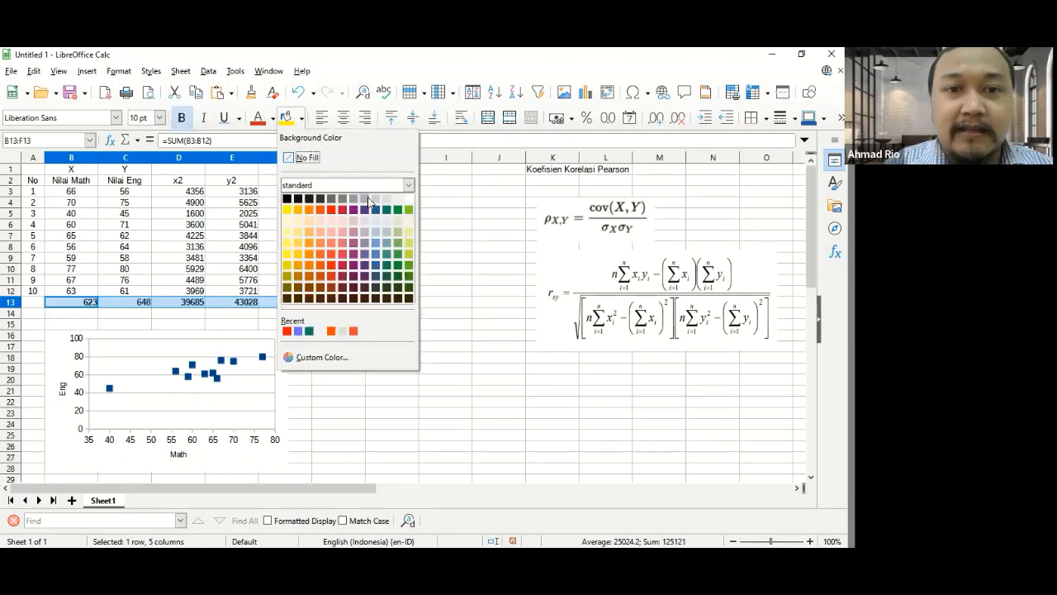
{"action": "left_click", "coordinate": [367, 199]}
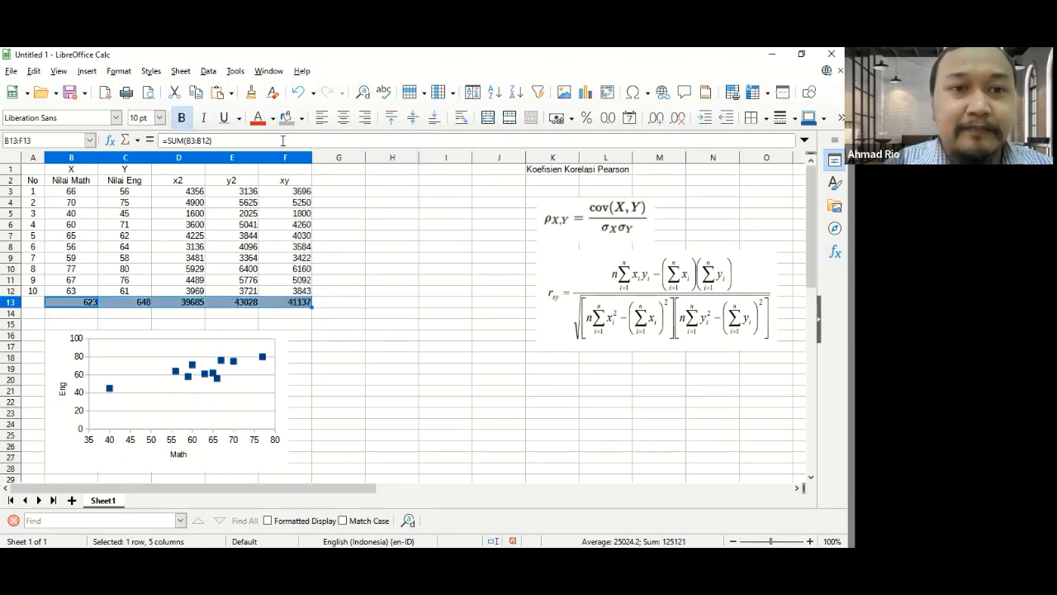
- Change the totals row background to a lighter gray, and center the totals and the x2, y2 and xy values in D2:F12
{"action": "left_click", "coordinate": [302, 118]}
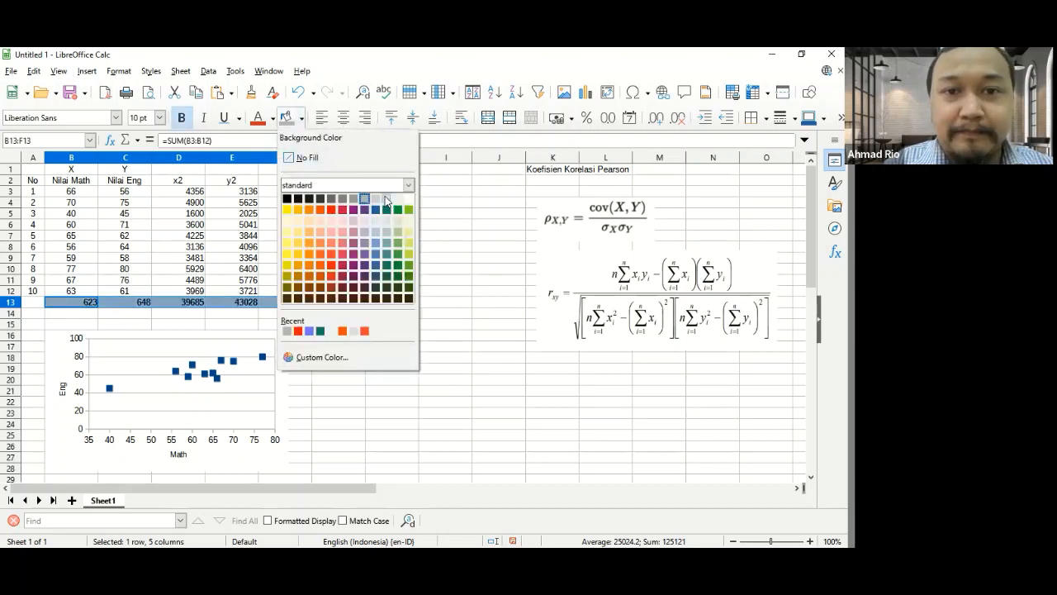
{"action": "left_click", "coordinate": [386, 200]}
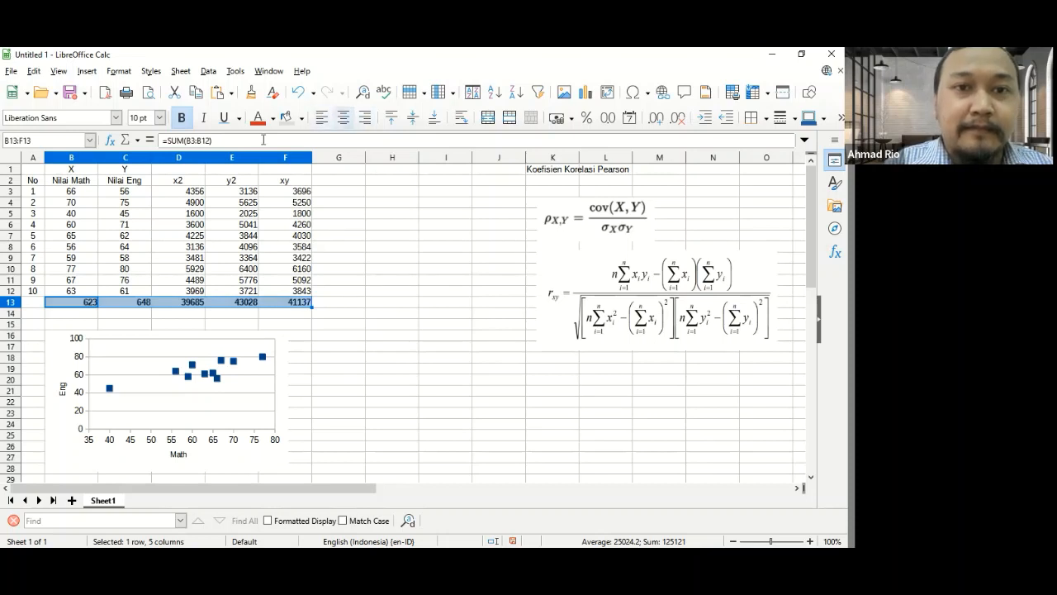
{"action": "left_click", "coordinate": [343, 117]}
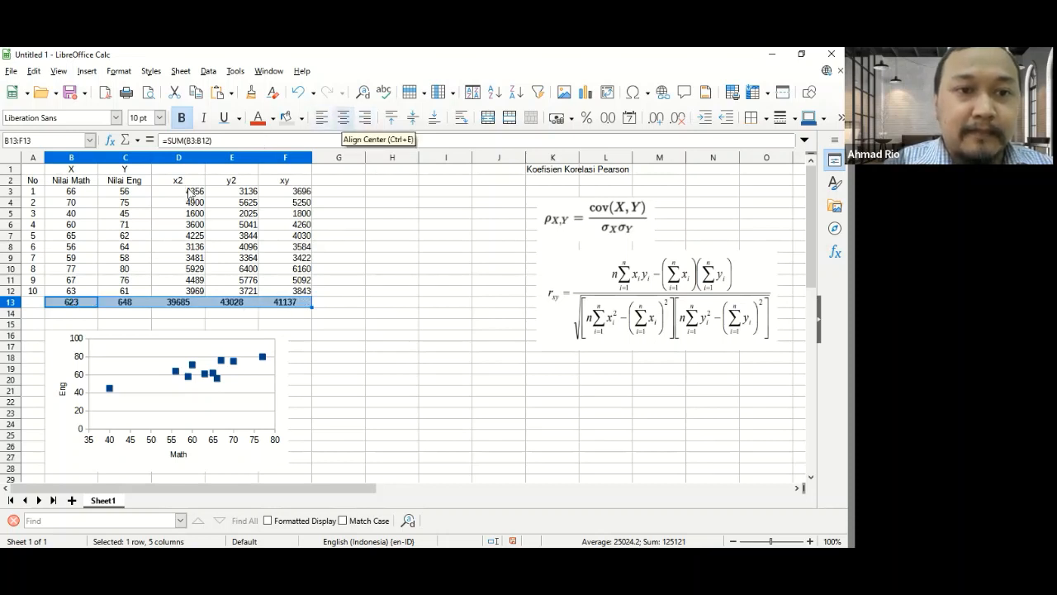
{"action": "left_click_drag", "start_coordinate": [178, 180], "coordinate": [308, 294]}
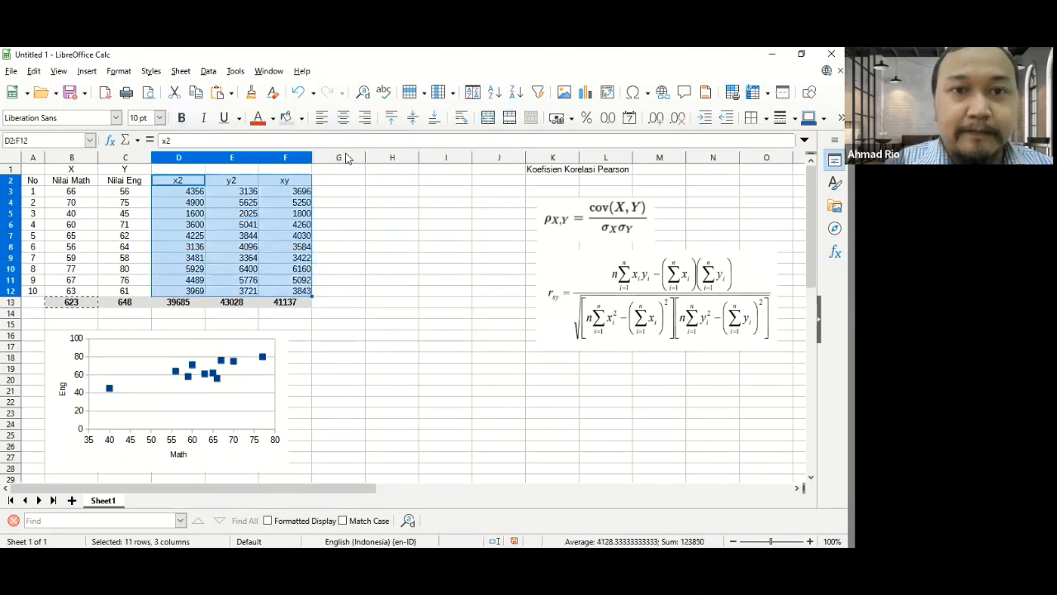
- Label the totals in B14:F14 as sigma x, sigma y, sigma x2, sigma y2 and sigma xy
{"action": "left_click", "coordinate": [72, 318]}
{"action": "type", "text": "sigma x"}
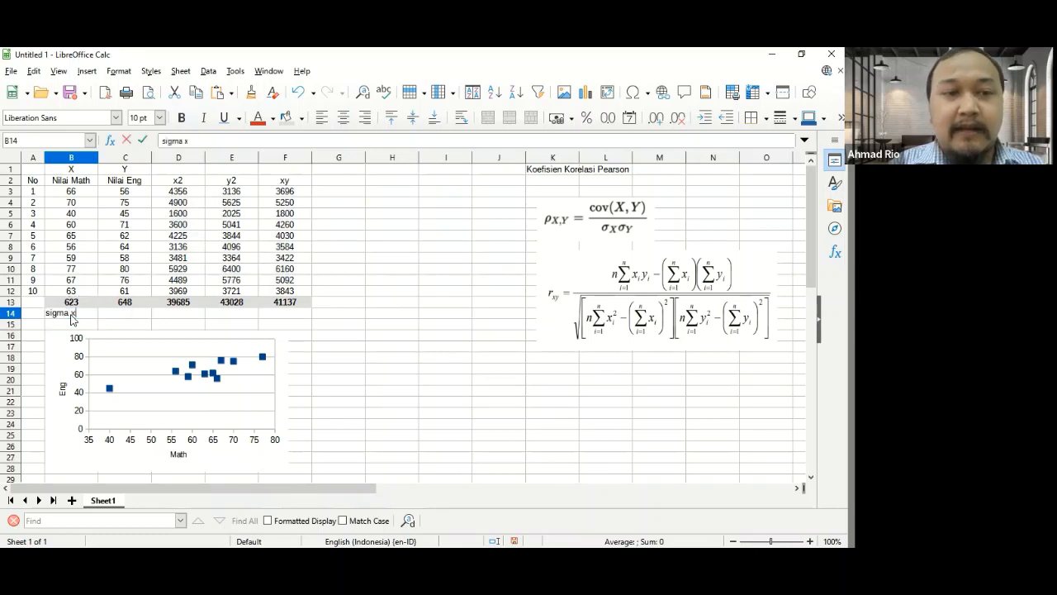
{"action": "key", "text": "Tab"}
{"action": "type", "text": "sigma y"}
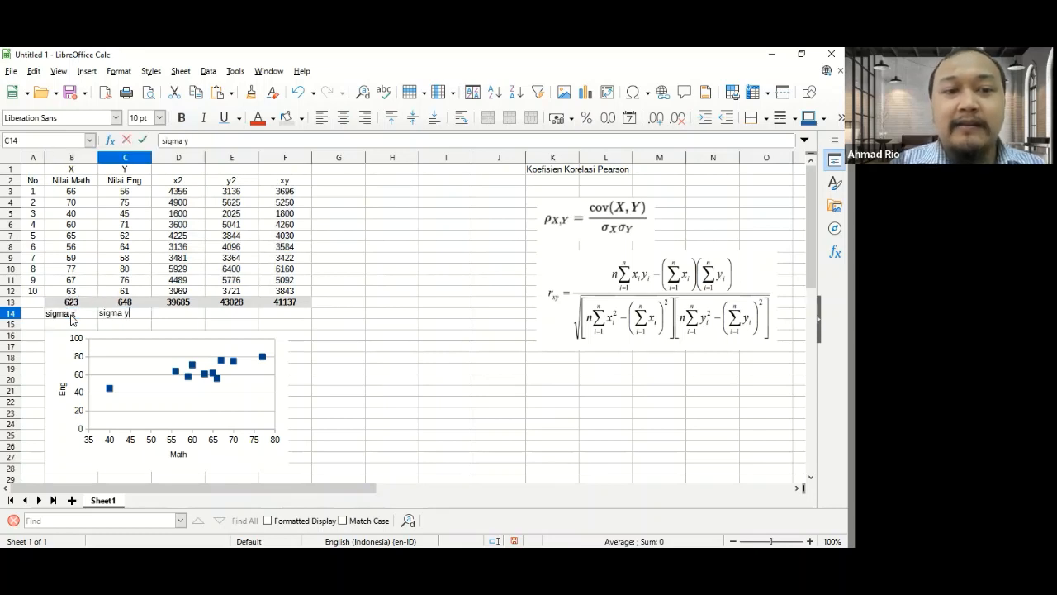
{"action": "key", "text": "Tab"}
{"action": "type", "text": "si"}
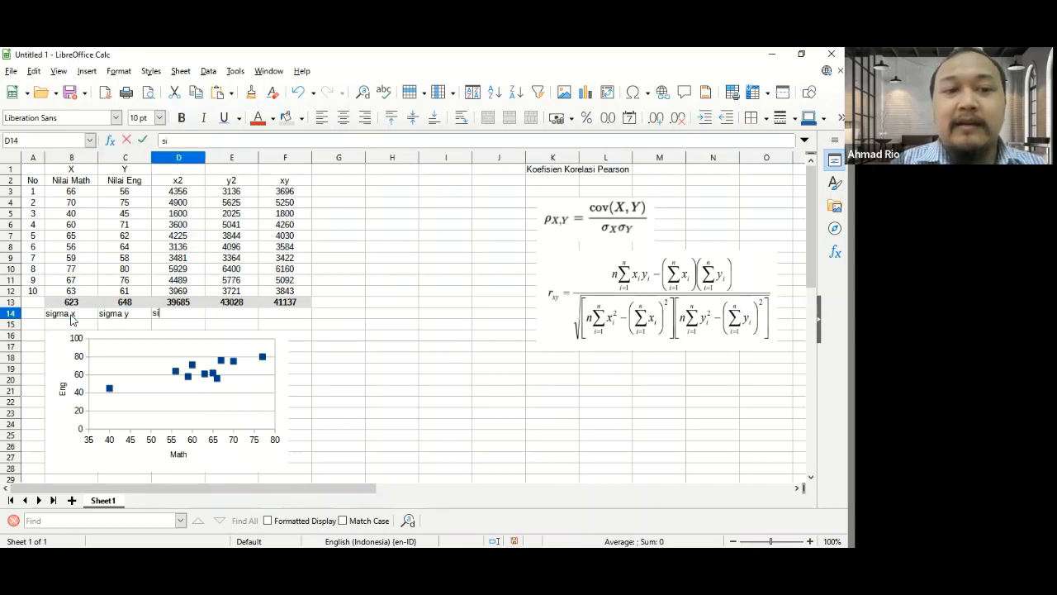
{"action": "type", "text": "gma x2"}
{"action": "key", "text": "Tab"}
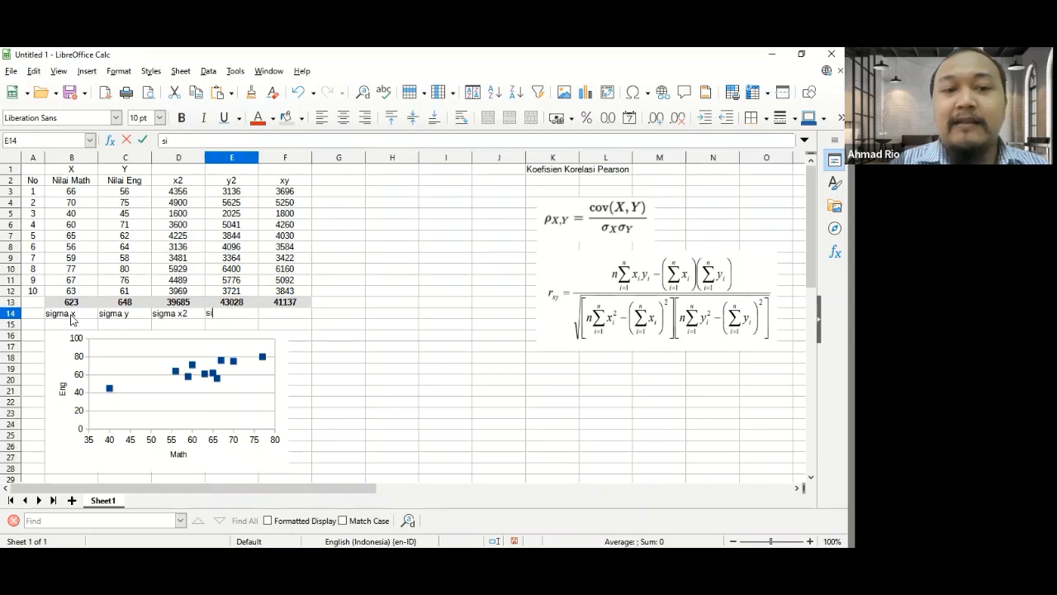
{"action": "type", "text": "sigma y2"}
{"action": "key", "text": "Tab"}
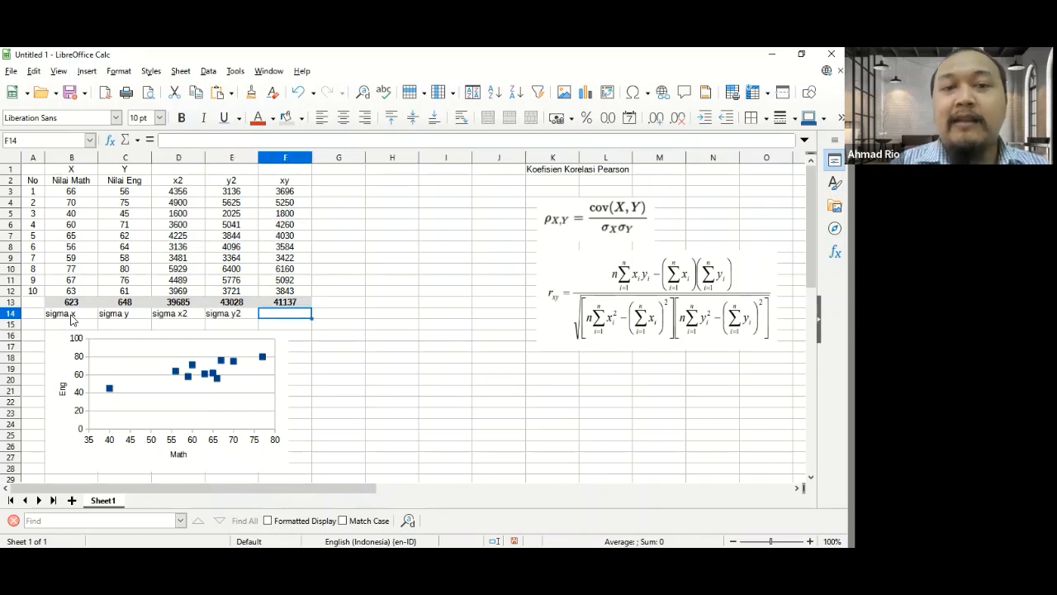
{"action": "type", "text": "sigma xy"}
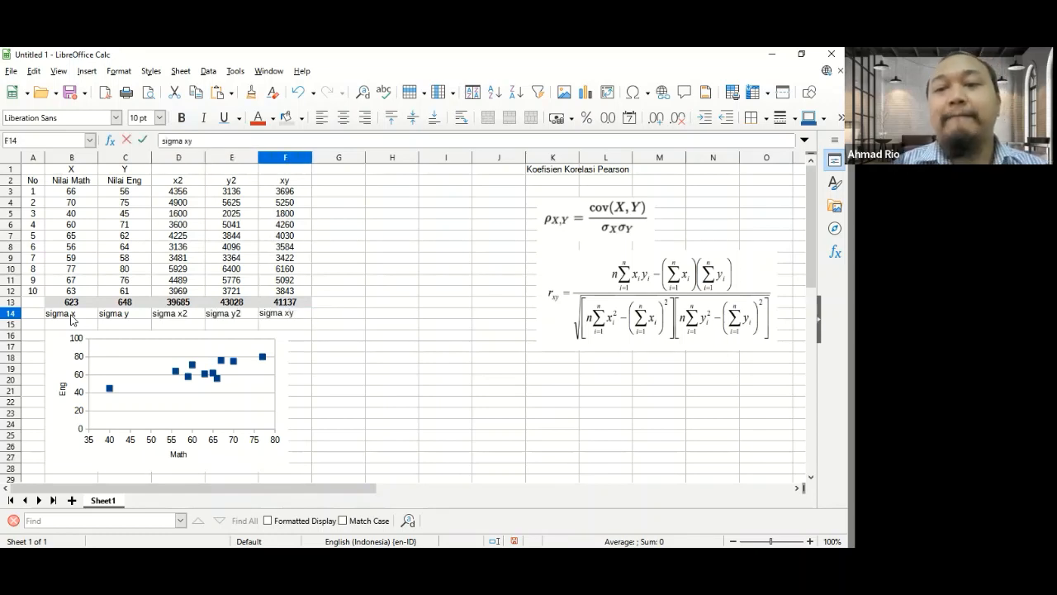
{"action": "key", "text": "Tab"}
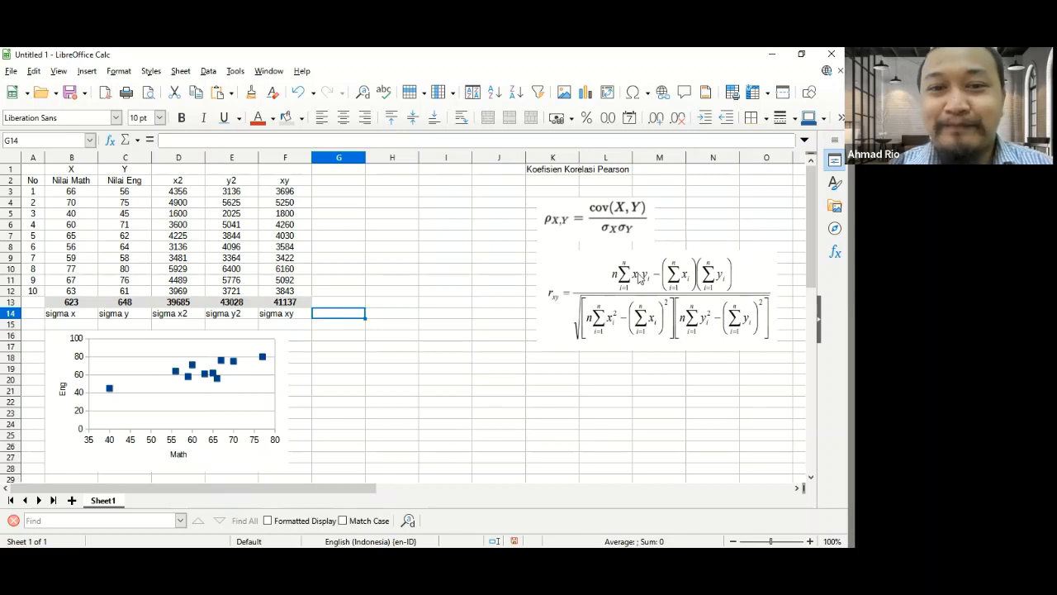
- Enter the numerator of the Pearson formula in cell H17 as =10*F13-(B13*C13)
{"action": "left_click", "coordinate": [381, 357]}
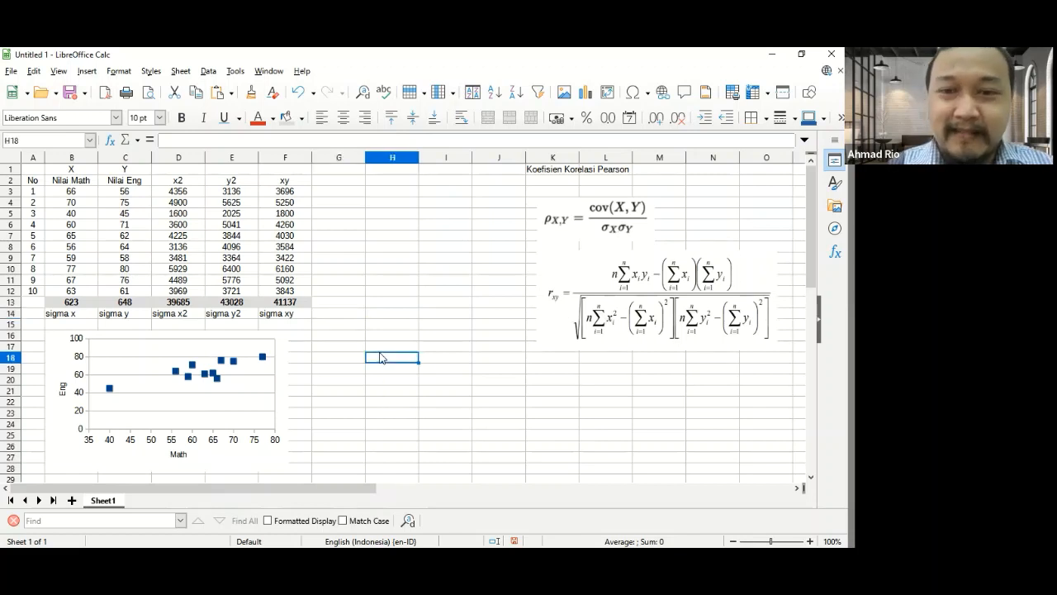
{"action": "key", "text": "Up"}
{"action": "type", "text": "="}
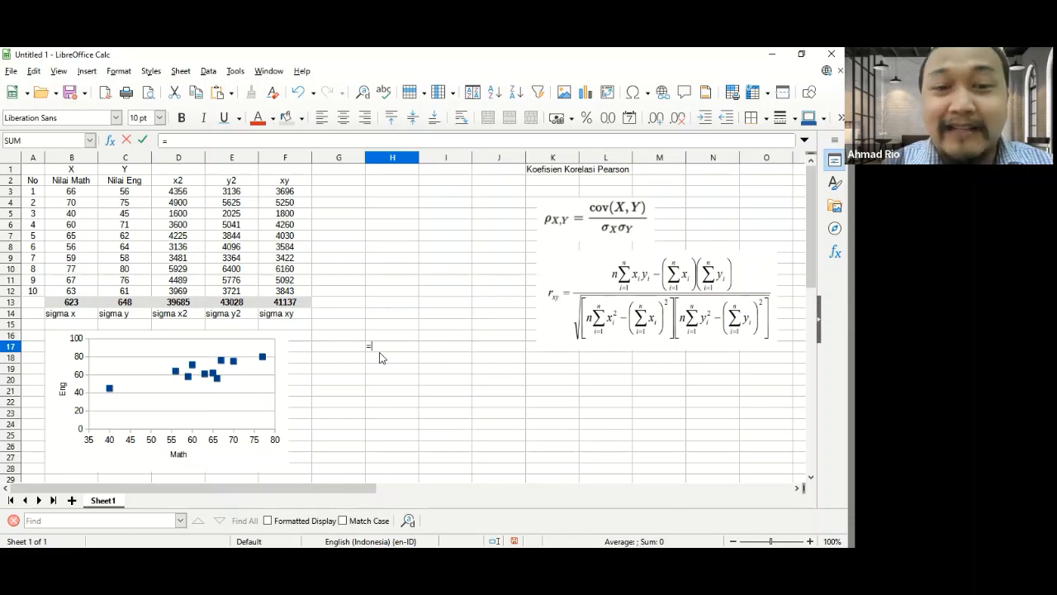
{"action": "type", "text": "10"}
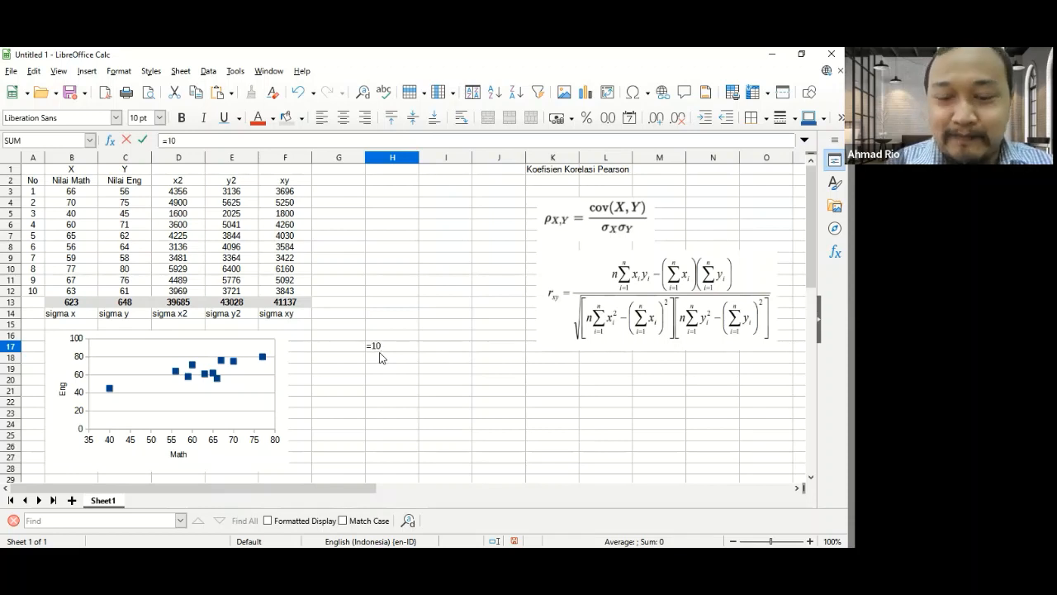
{"action": "type", "text": "^"}
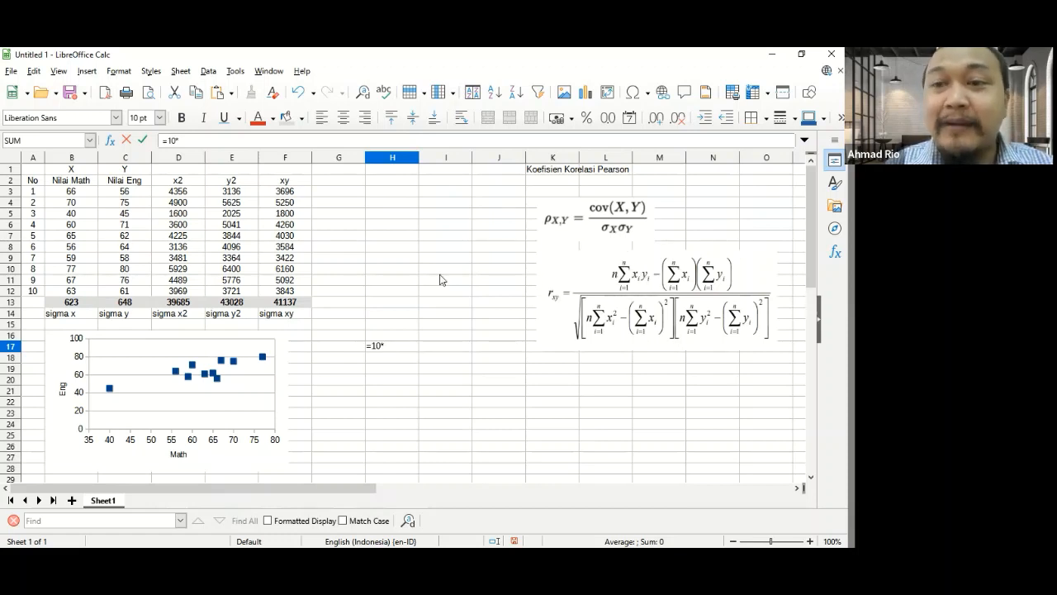
{"action": "left_click", "coordinate": [295, 303]}
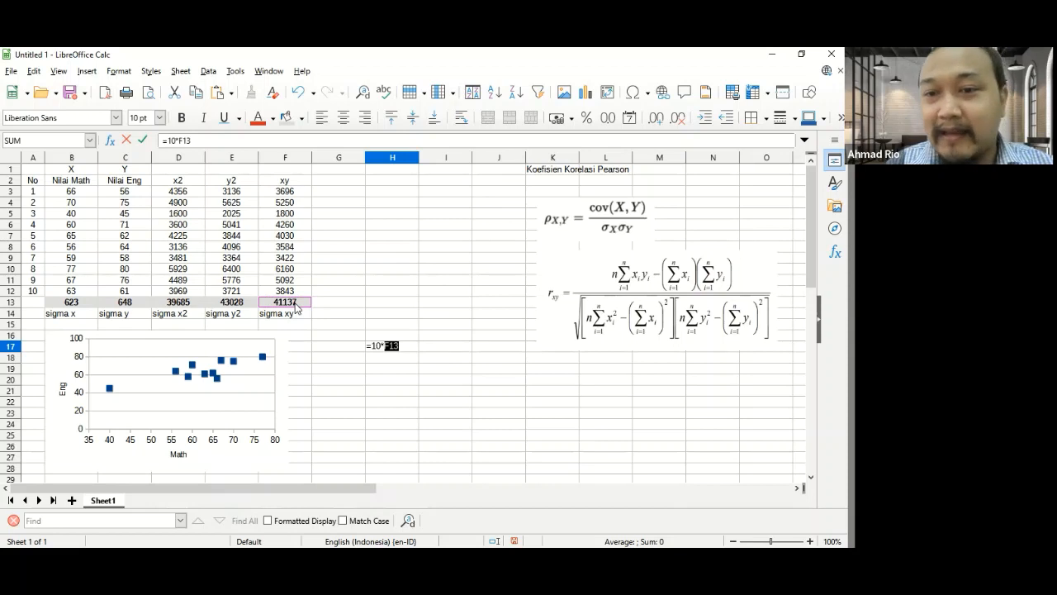
{"action": "type", "text": "-"}
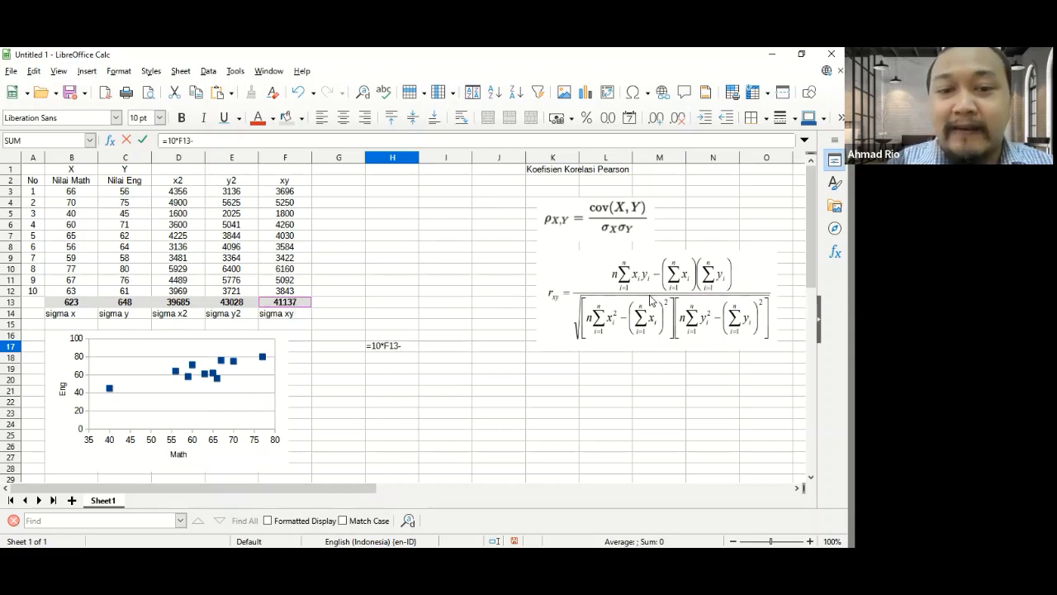
{"action": "type", "text": "("}
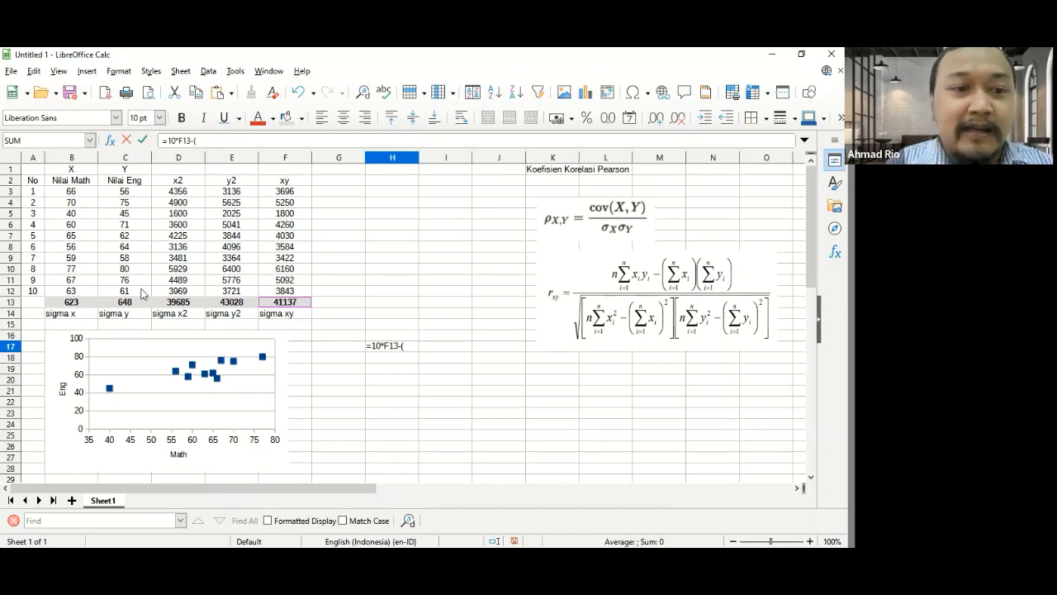
{"action": "left_click", "coordinate": [68, 302]}
{"action": "type", "text": "*"}
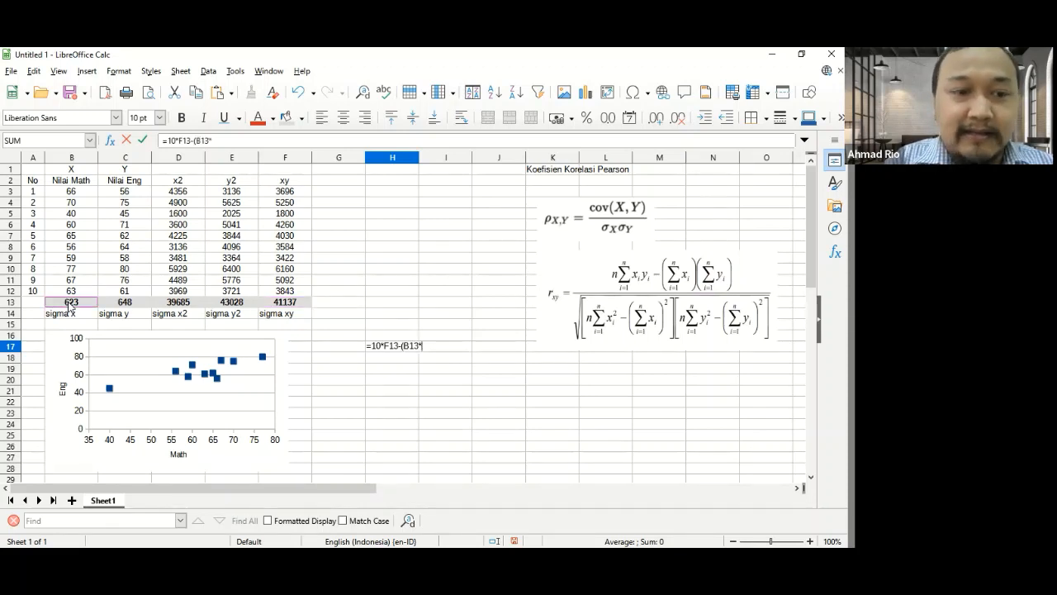
{"action": "left_click", "coordinate": [111, 303]}
{"action": "type", "text": ")"}
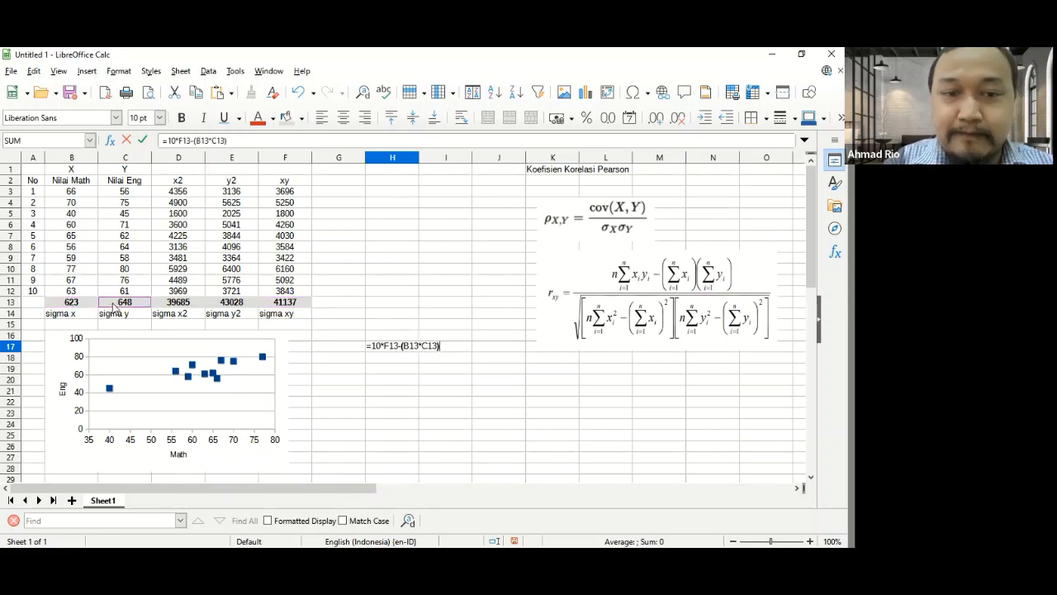
{"action": "key", "text": "Return"}
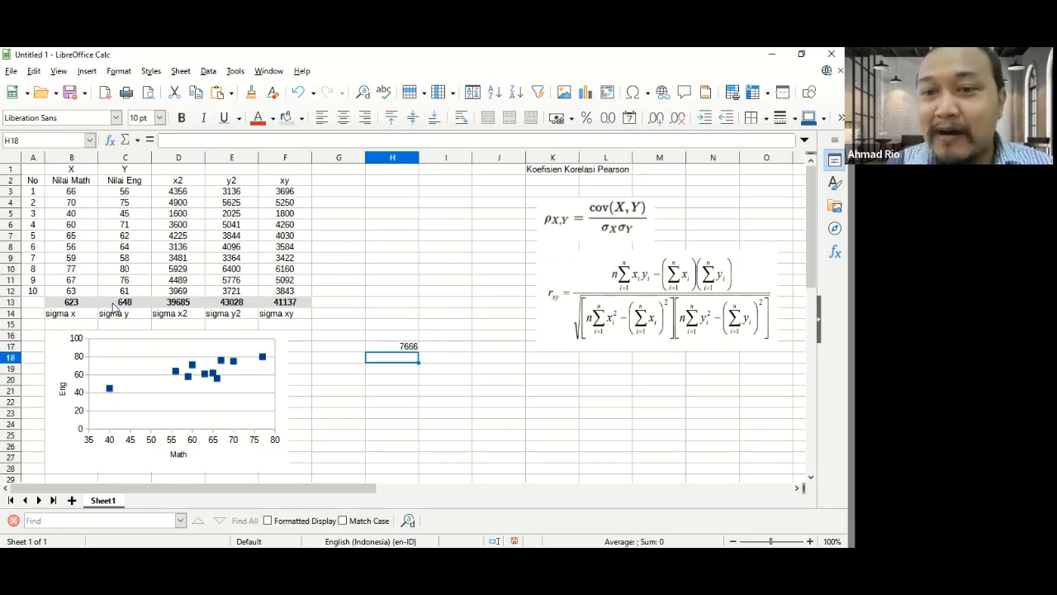
- Enter the denominator of the Pearson formula in cell H18 as =SQRT(I18*J18)
{"action": "type", "text": "="}
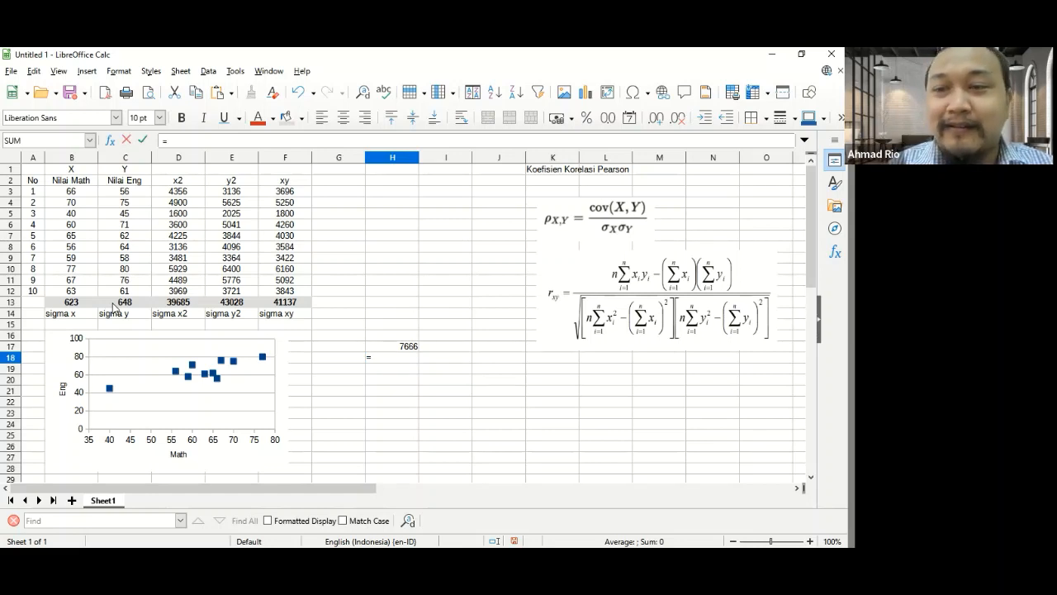
{"action": "type", "text": "sqr"}
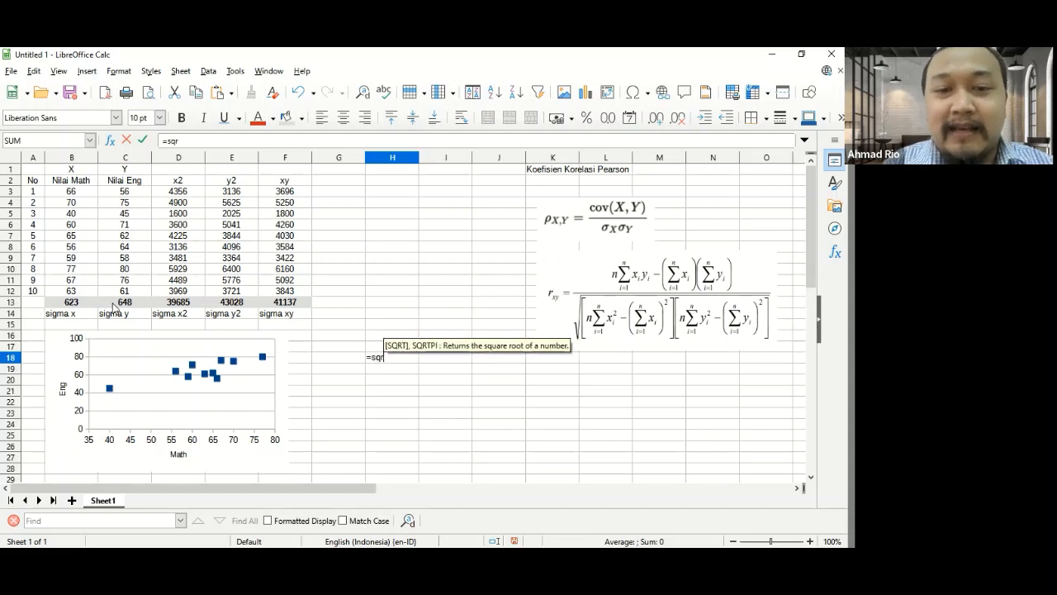
{"action": "type", "text": "t"}
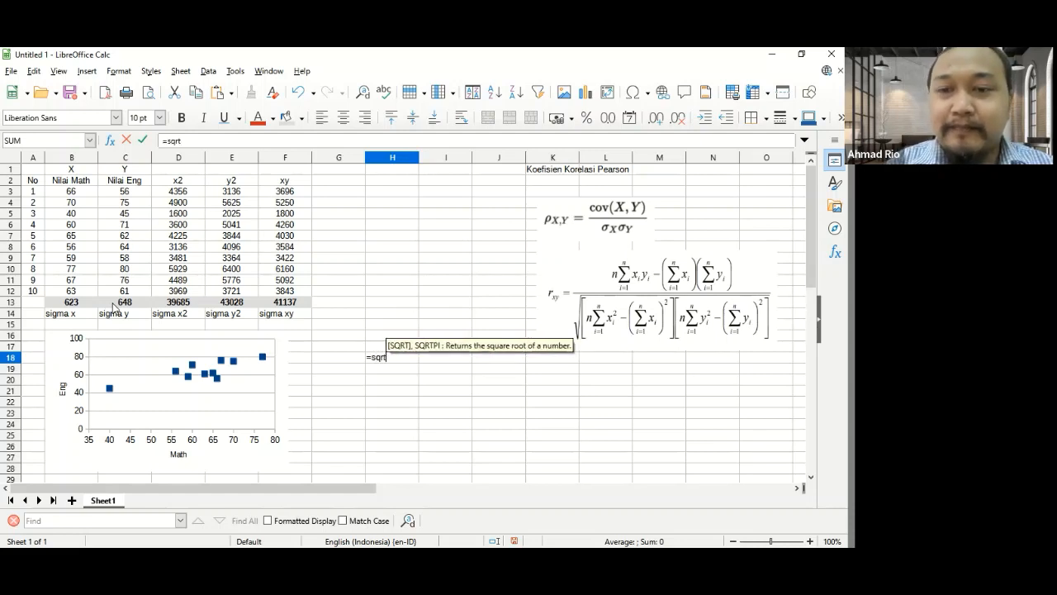
{"action": "type", "text": "("}
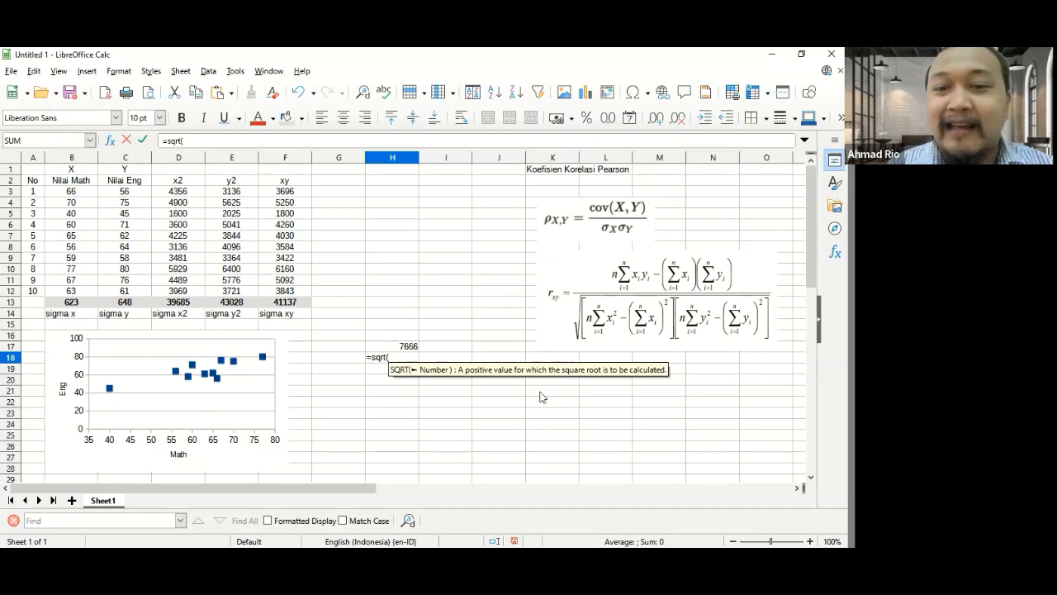
{"action": "key", "text": "Right"}
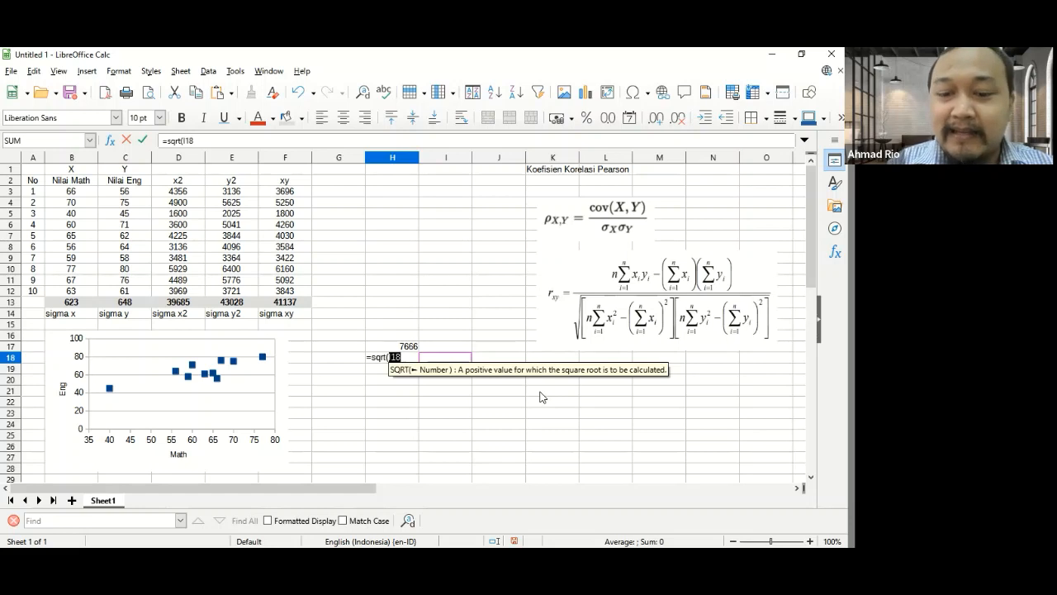
{"action": "type", "text": "*"}
{"action": "key", "text": "Right"}
{"action": "key", "text": "Right"}
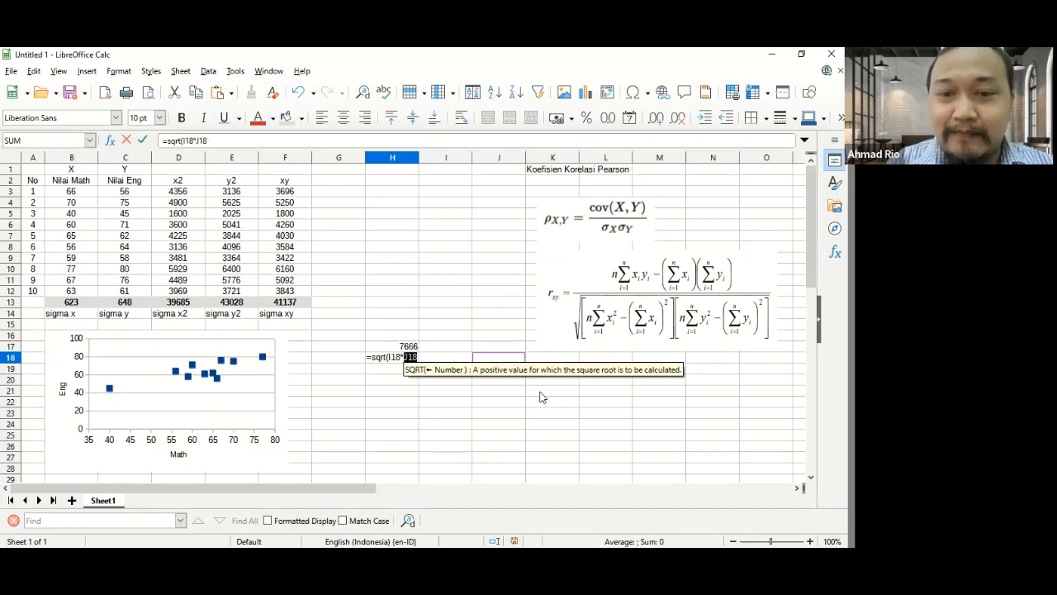
{"action": "type", "text": ")"}
{"action": "key", "text": "Return"}
- Enter the x factor of the denominator in cell I18 as =10*D13-B13^2
{"action": "key", "text": "Up"}
{"action": "key", "text": "Right"}
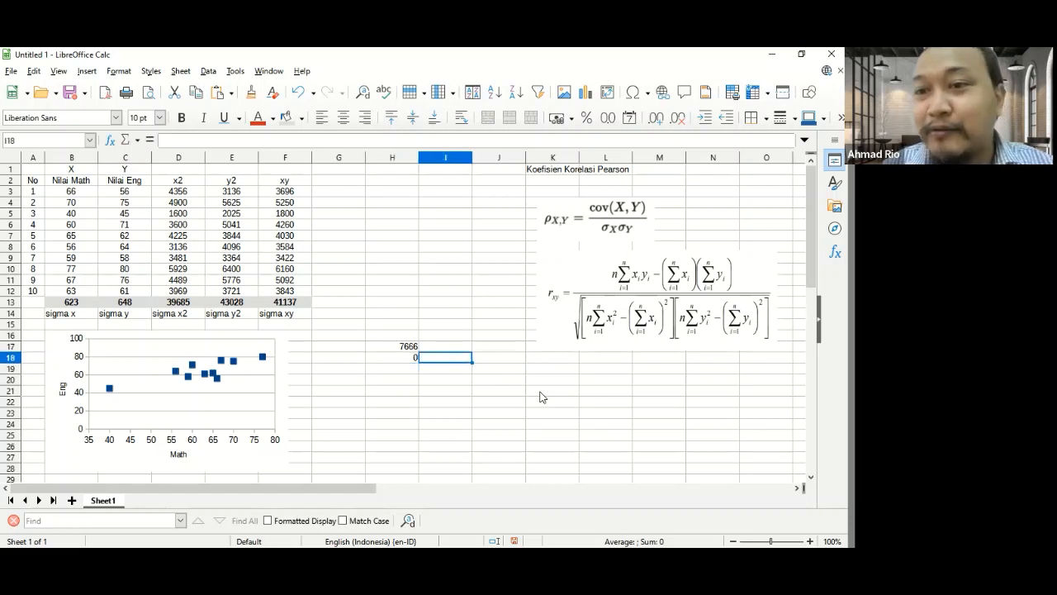
{"action": "key", "text": "Right"}
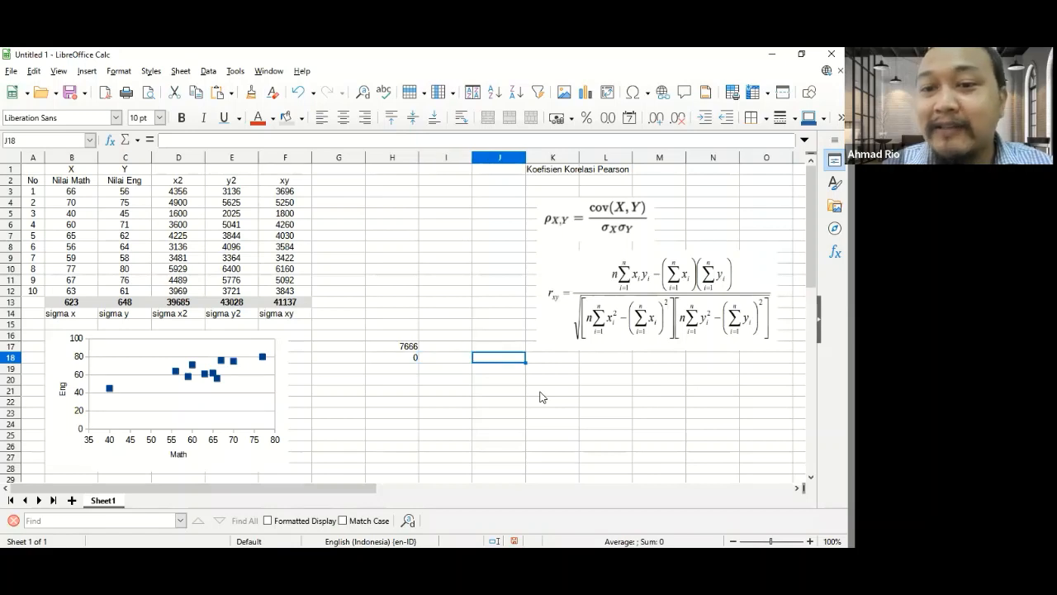
{"action": "key", "text": "Left"}
{"action": "type", "text": "="}
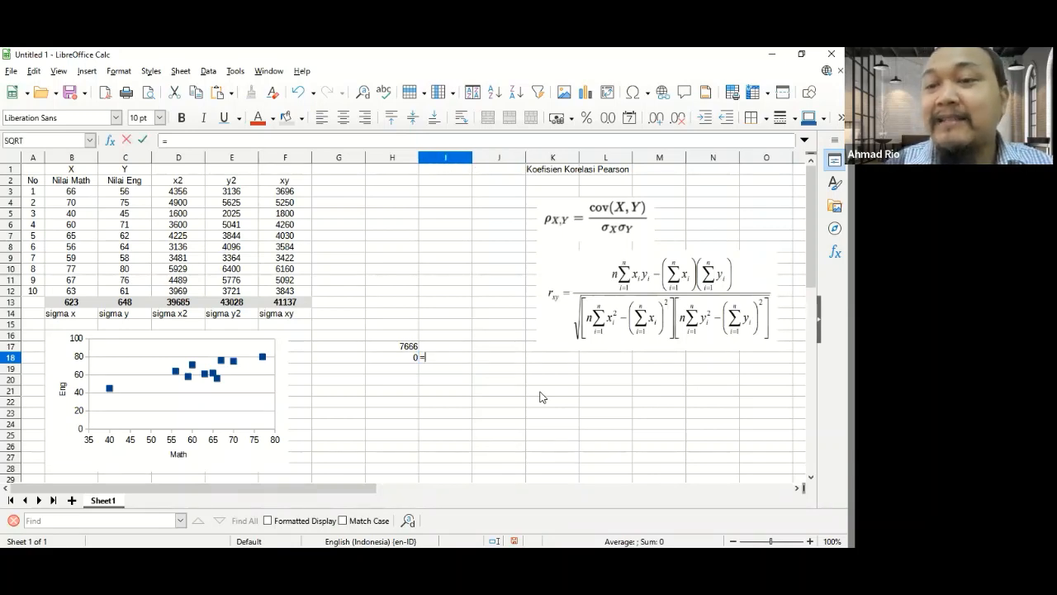
{"action": "type", "text": "10^"}
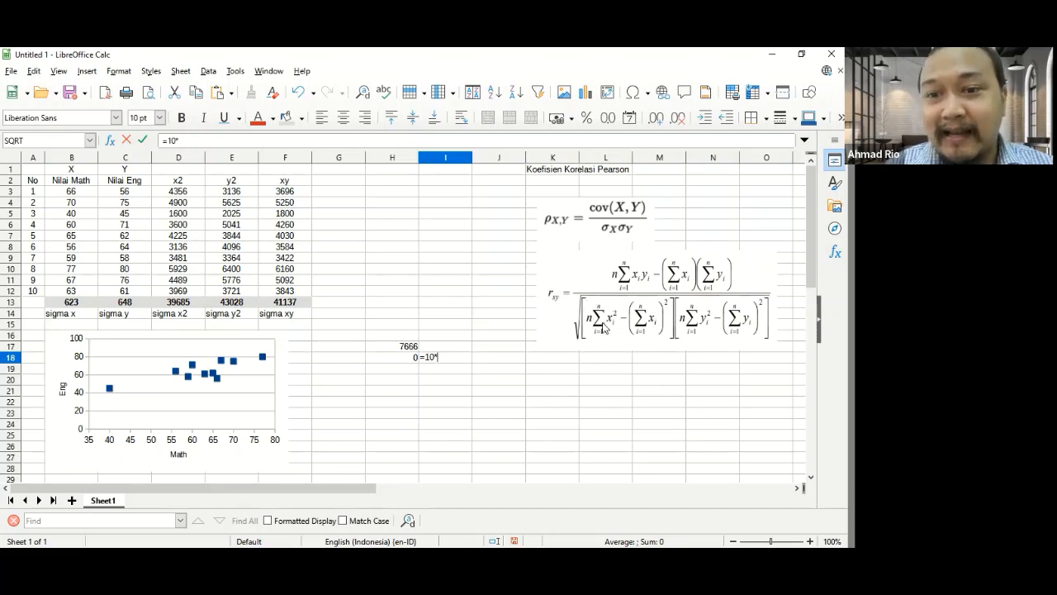
{"action": "left_click", "coordinate": [182, 303]}
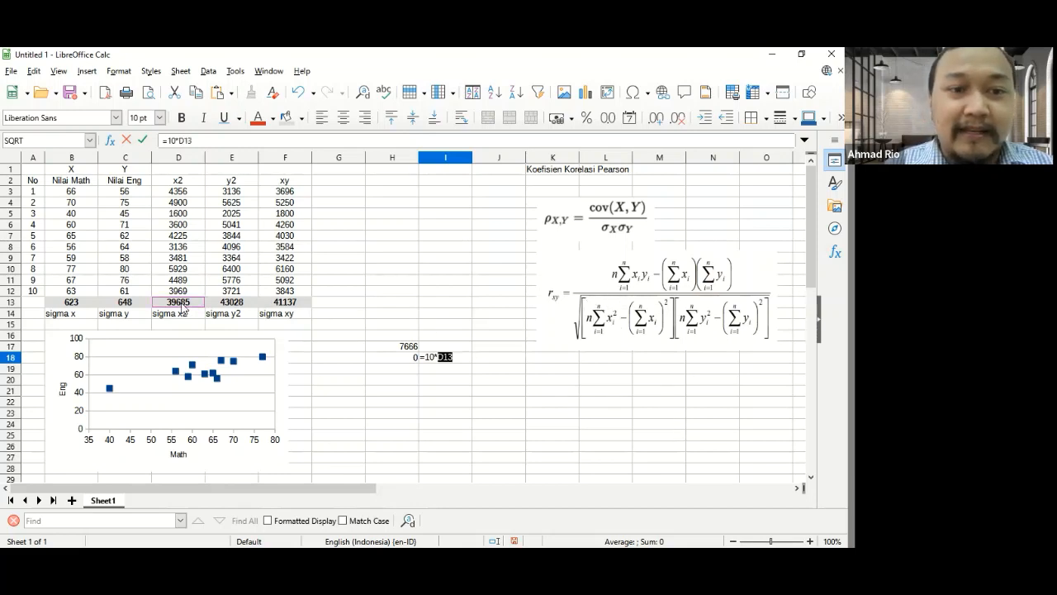
{"action": "type", "text": "-"}
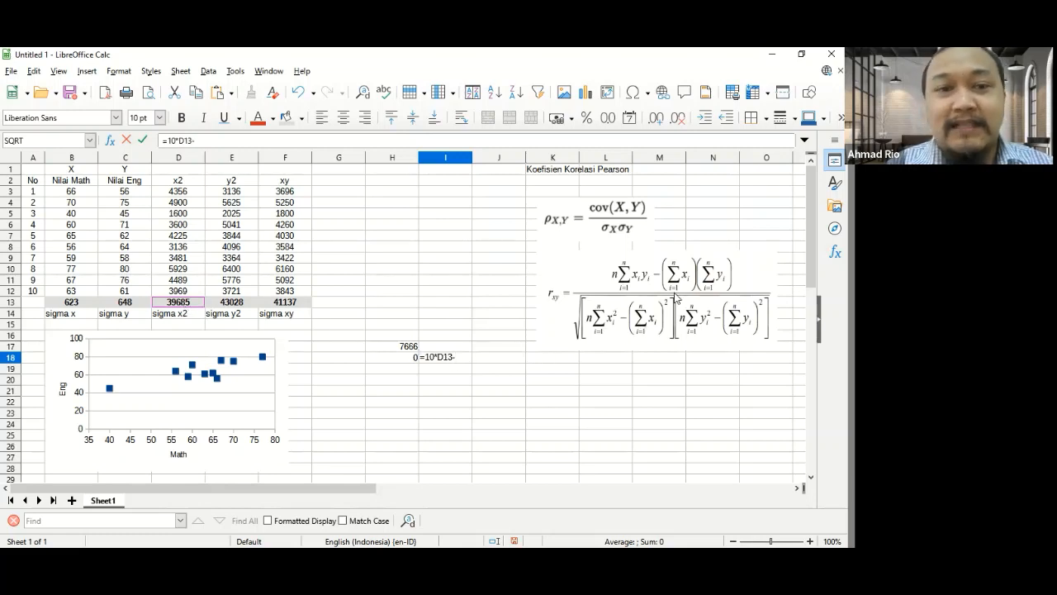
{"action": "left_click", "coordinate": [83, 304]}
{"action": "type", "text": "^2"}
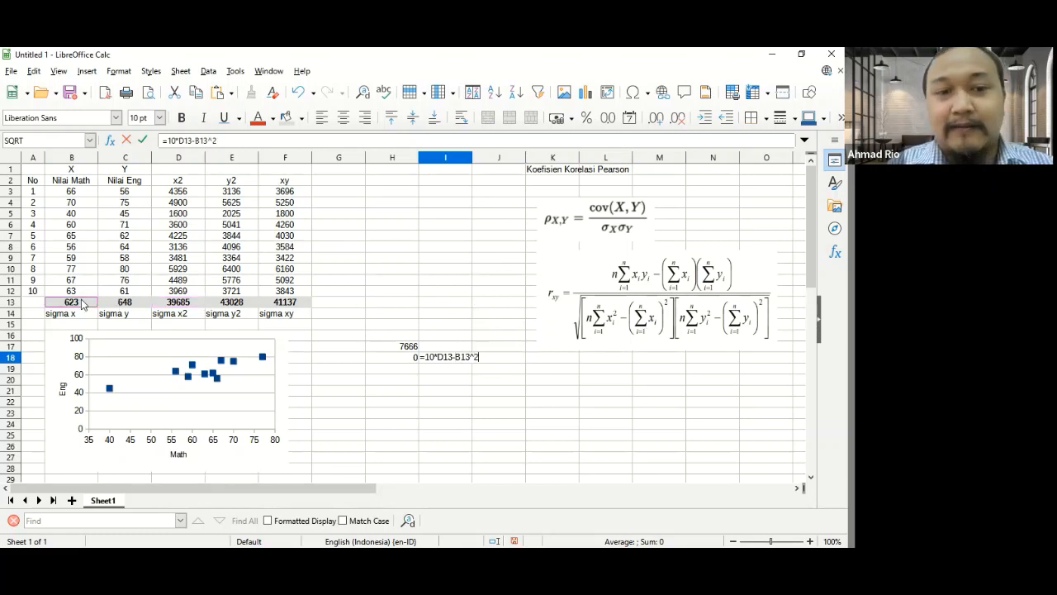
{"action": "key", "text": "Return"}
{"action": "key", "text": "Up"}
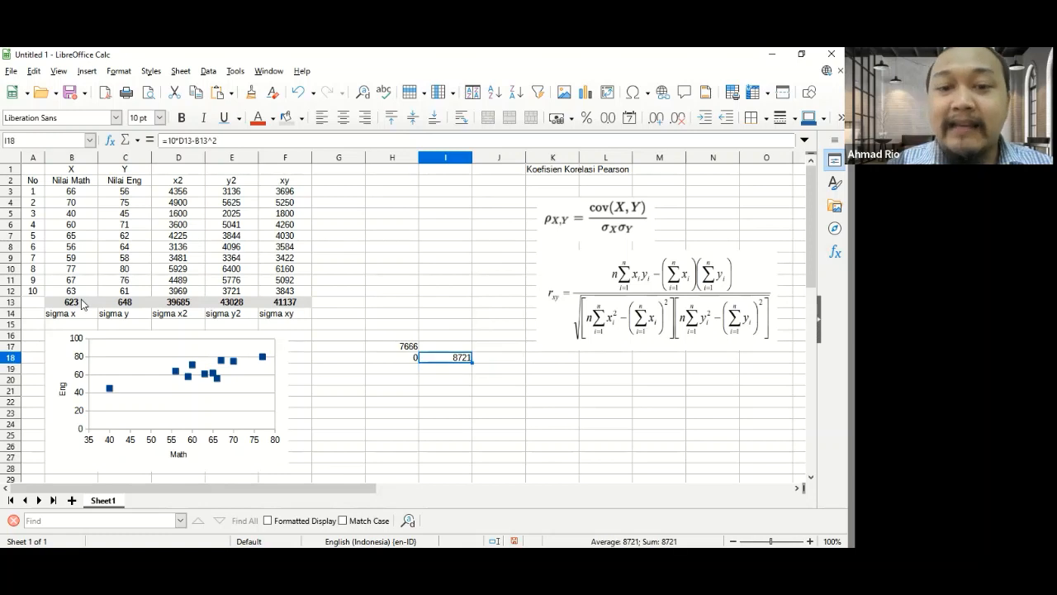
- Copy the x factor formula from I18 into J18 as the y factor of the denominator, =10*E13-C13^2
{"action": "key", "text": "ctrl+c"}
{"action": "key", "text": "Right"}
{"action": "key", "text": "ctrl+v"}
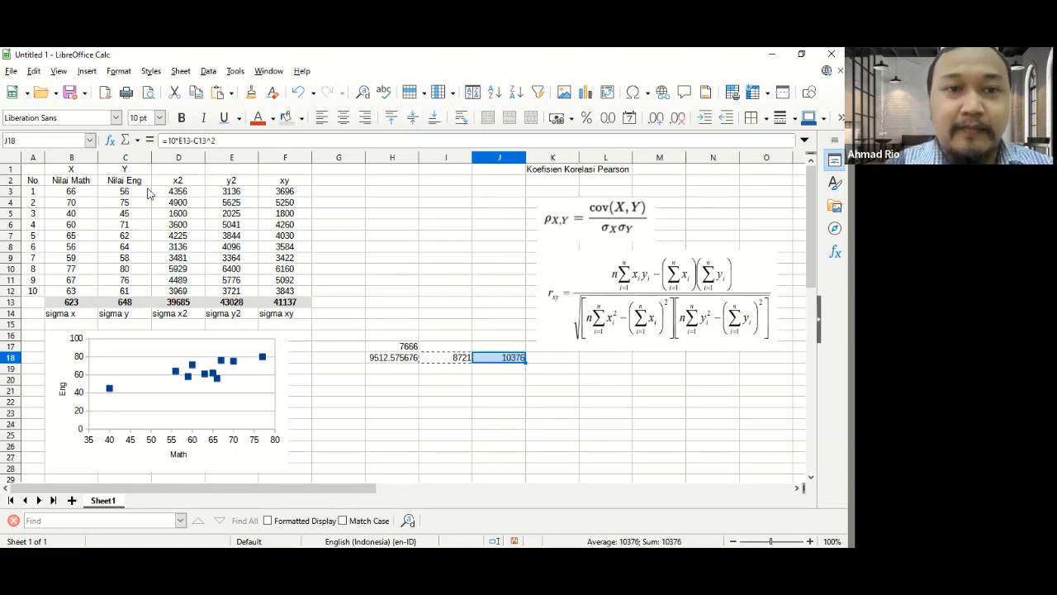
{"action": "key", "text": "F2"}
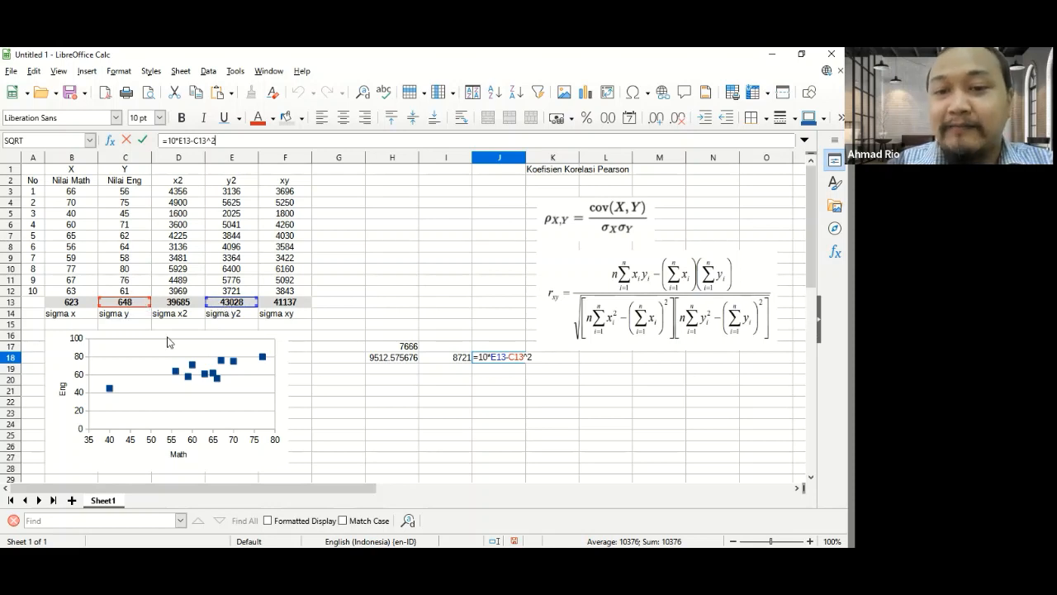
{"action": "key", "text": "Return"}
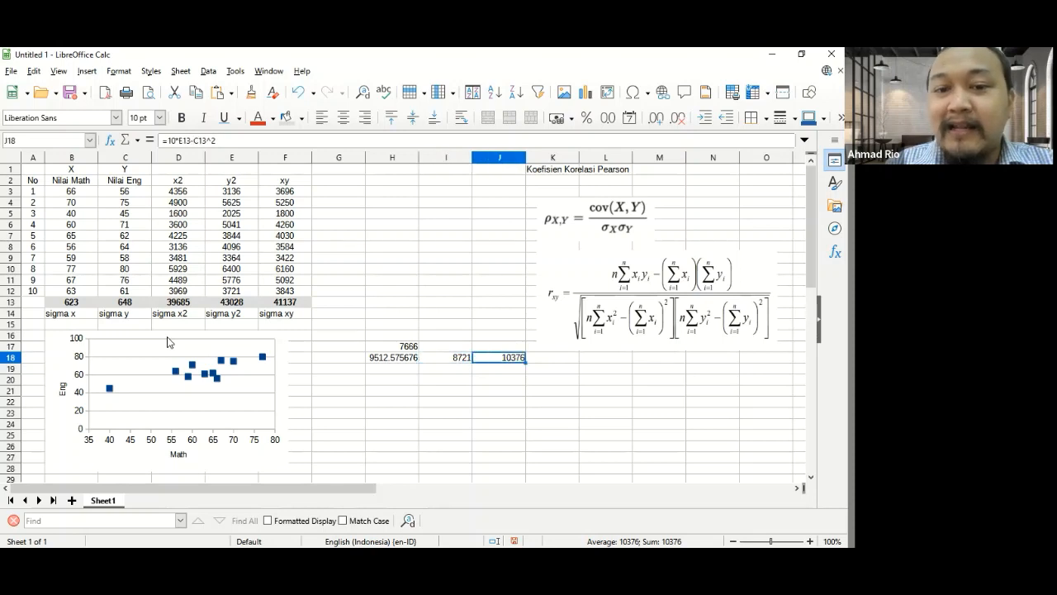
{"action": "key", "text": "Left"}
{"action": "key", "text": "Left"}
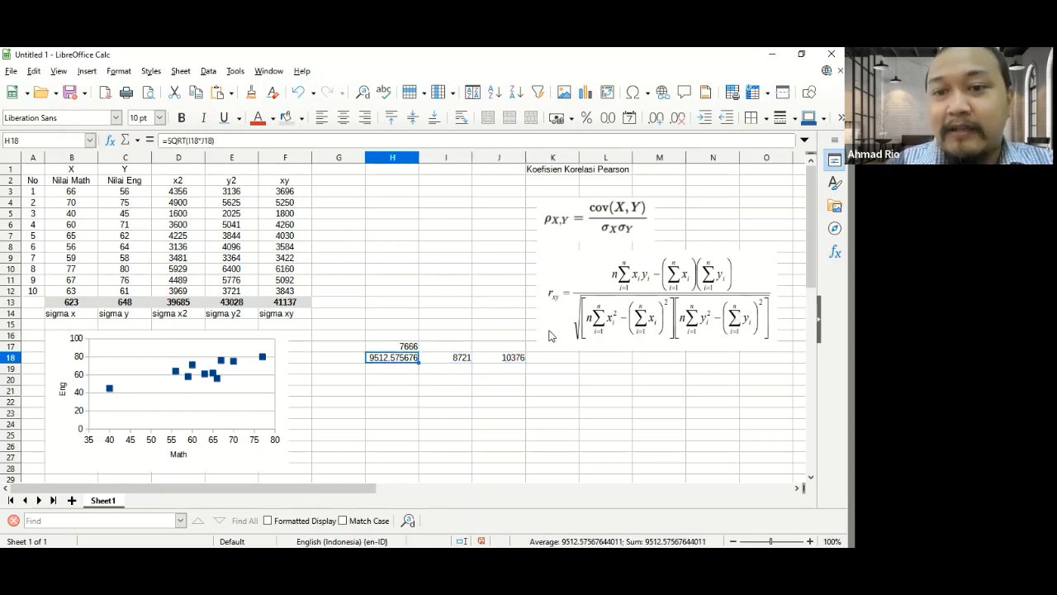
- Label cell G20 as "R =" and right-align the label
{"action": "left_click", "coordinate": [383, 384]}
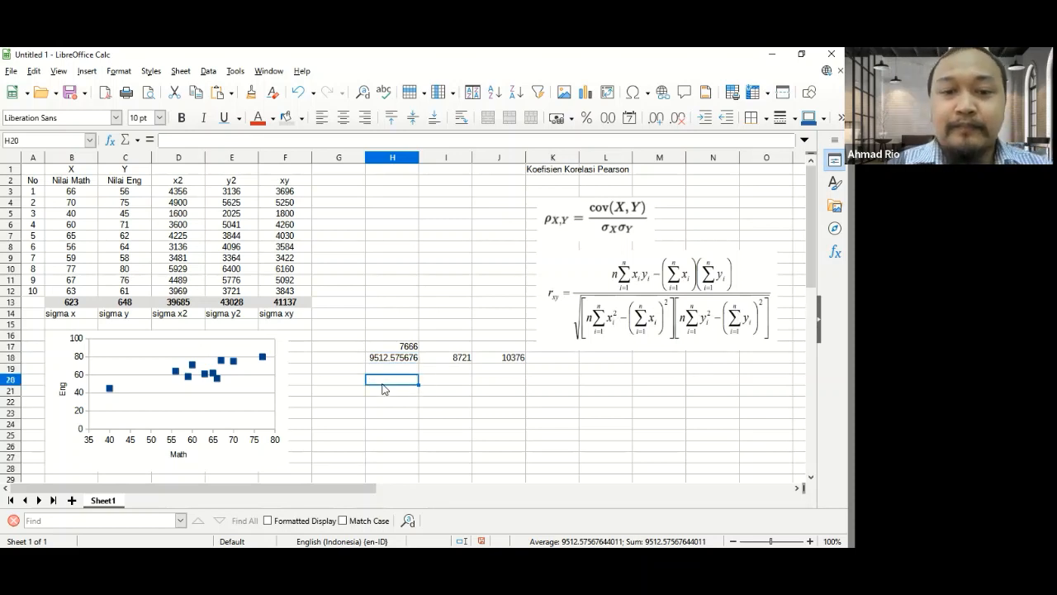
{"action": "key", "text": "Left"}
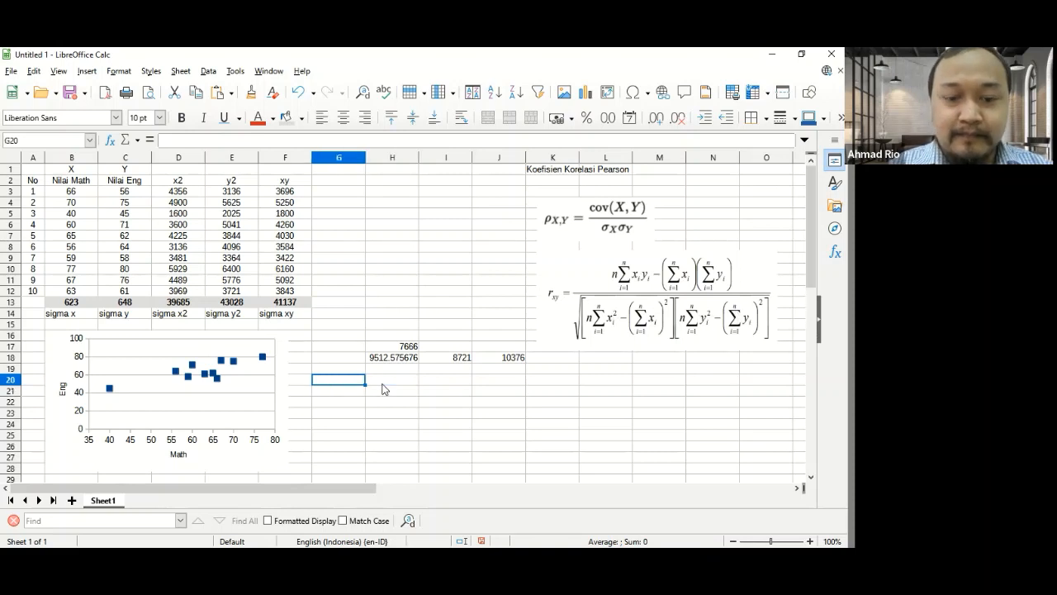
{"action": "type", "text": "r"}
{"action": "key", "text": "Tab"}
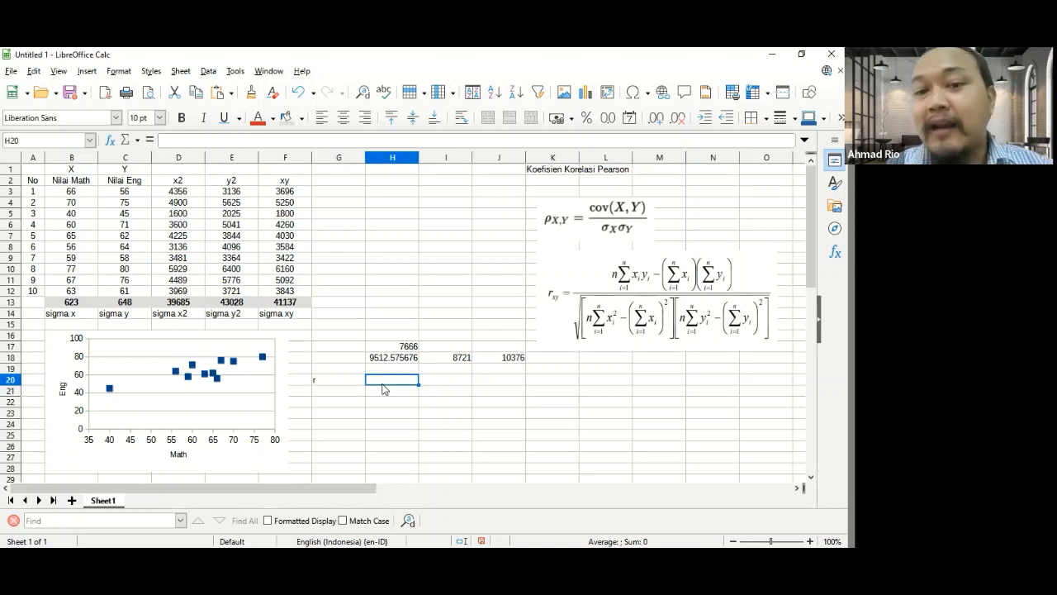
{"action": "key", "text": "Left"}
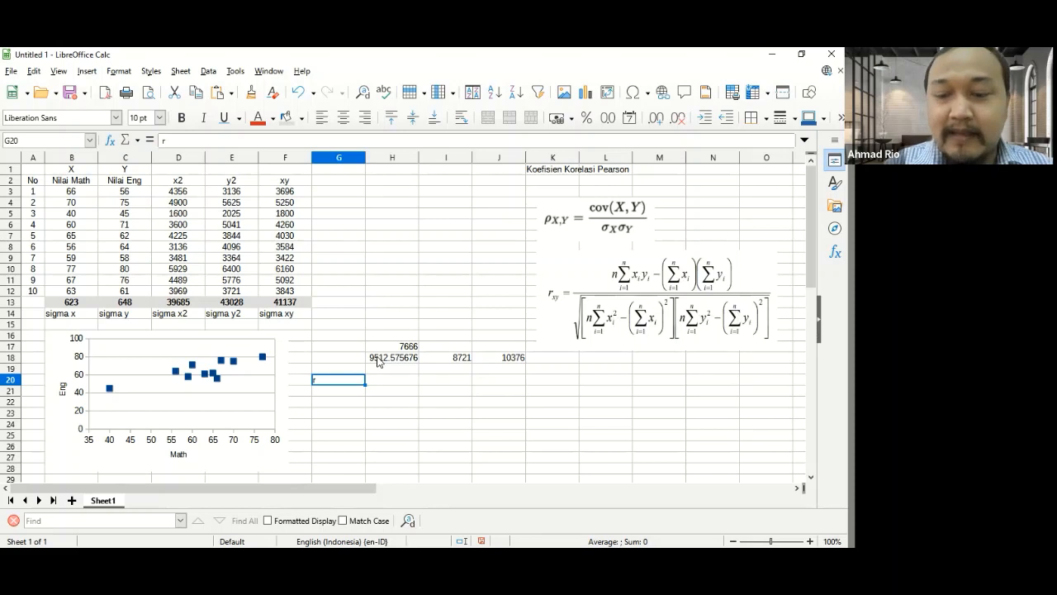
{"action": "type", "text": "R ="}
{"action": "key", "text": "Tab"}
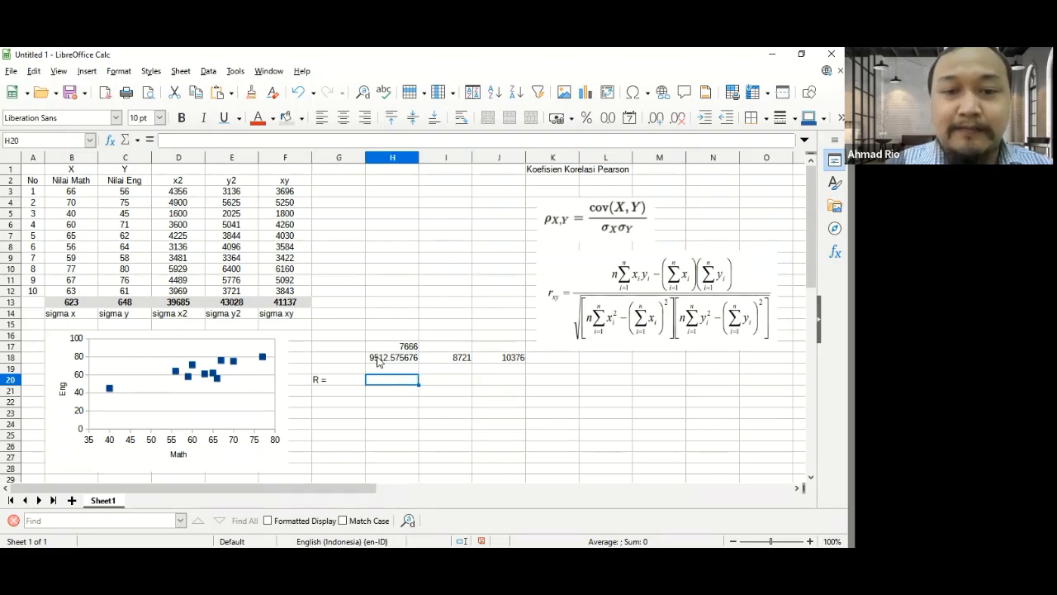
{"action": "key", "text": "Left"}
{"action": "key", "text": "Page_Up"}
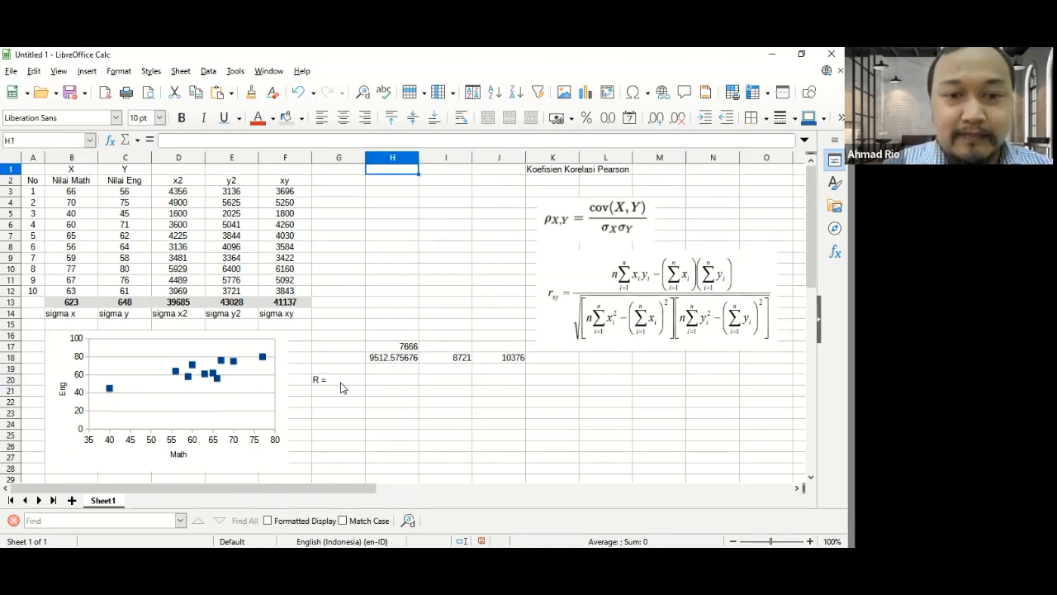
{"action": "left_click", "coordinate": [342, 383]}
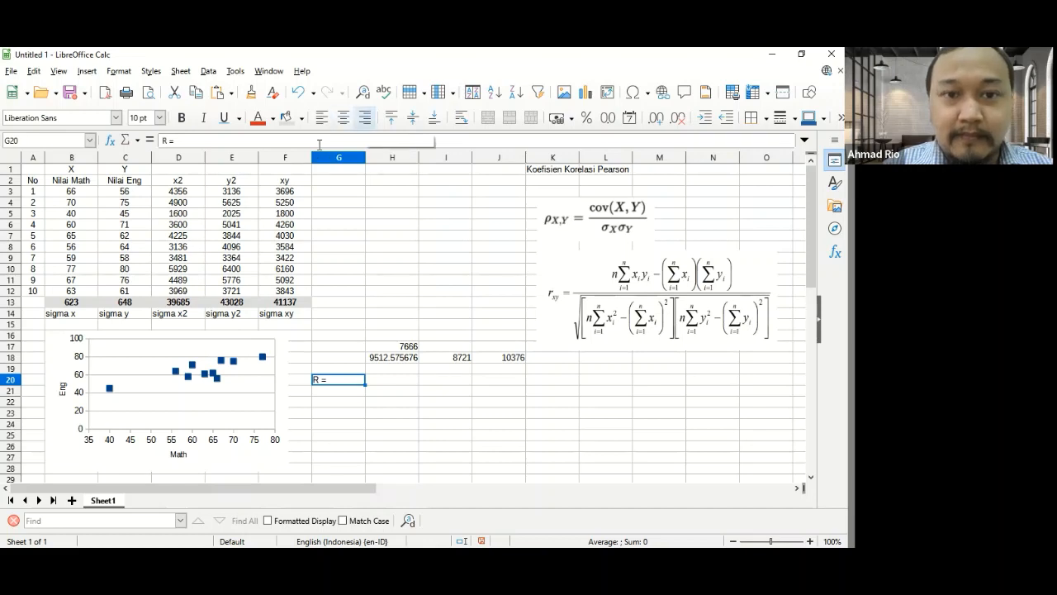
{"action": "left_click", "coordinate": [365, 118]}
- Enter the correlation coefficient in cell H20 as the numerator divided by the denominator, =H17/H18
{"action": "left_click", "coordinate": [398, 384]}
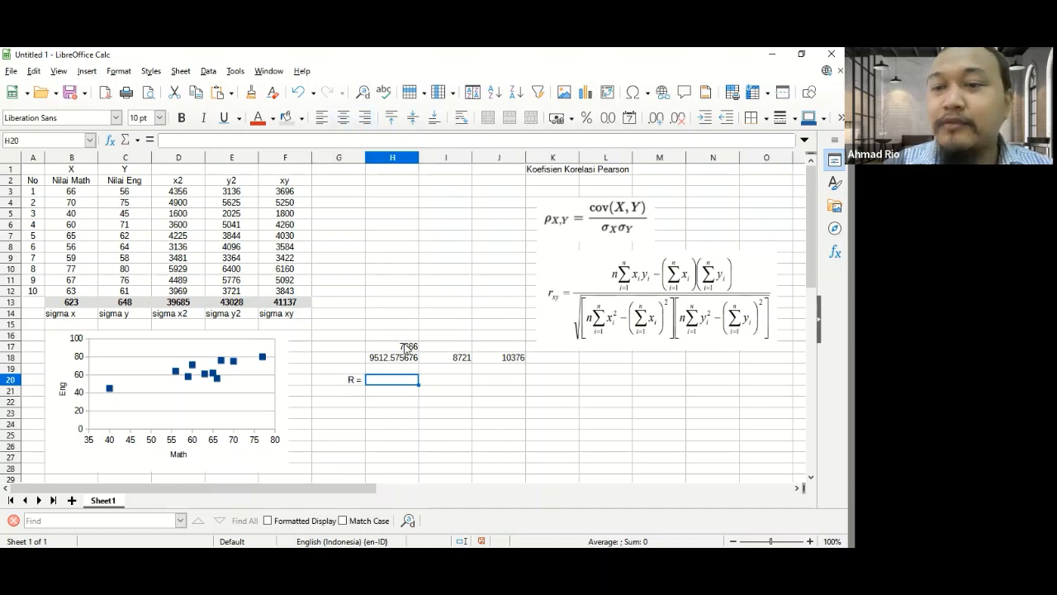
{"action": "type", "text": "="}
{"action": "key", "text": "Up"}
{"action": "key", "text": "Up"}
{"action": "key", "text": "Up"}
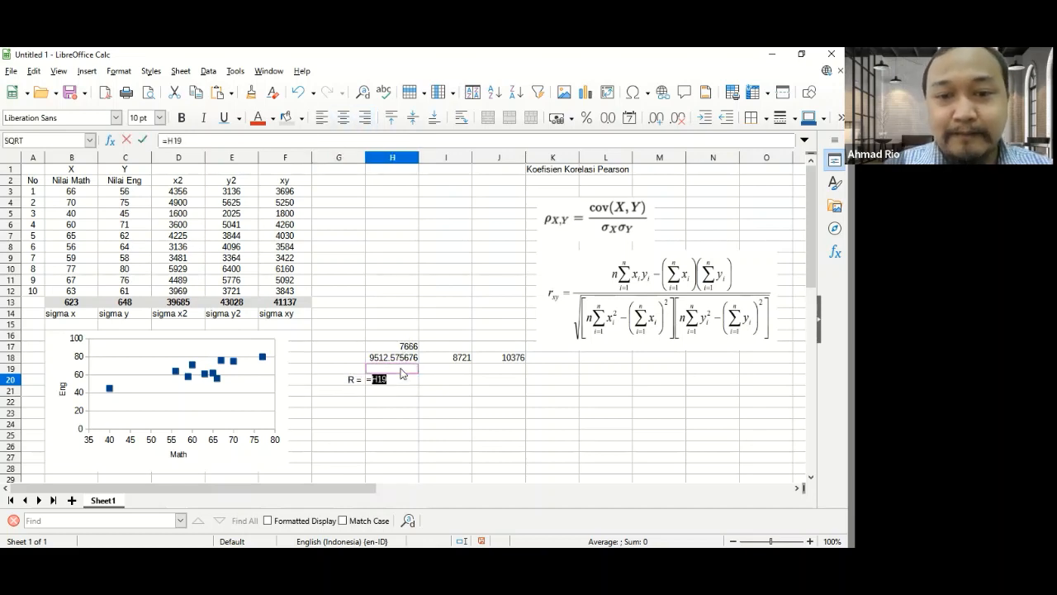
{"action": "type", "text": "/"}
{"action": "key", "text": "Up"}
{"action": "key", "text": "Up"}
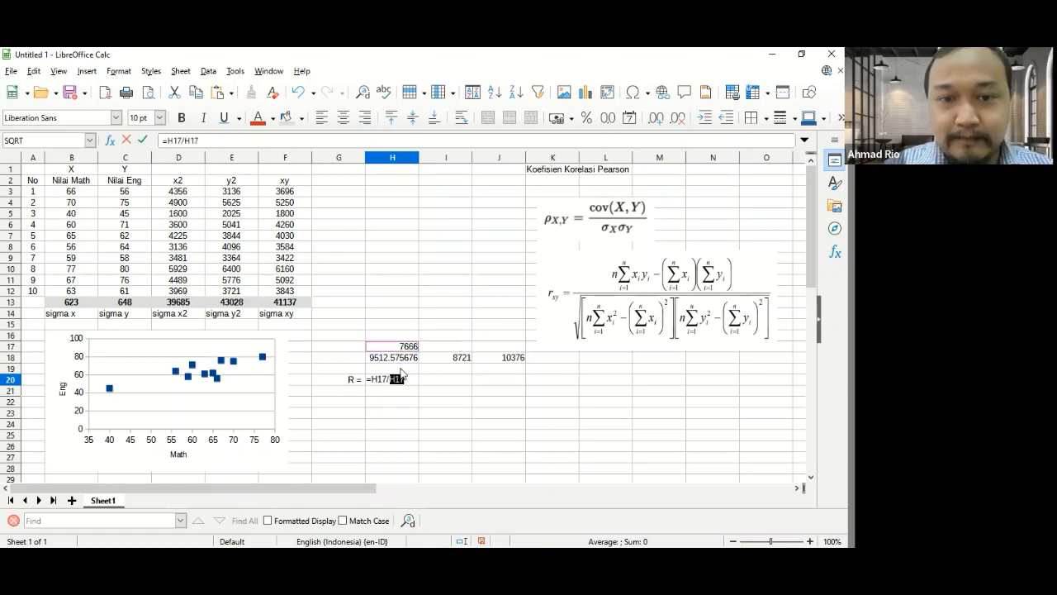
{"action": "key", "text": "Return"}
{"action": "key", "text": "Up"}
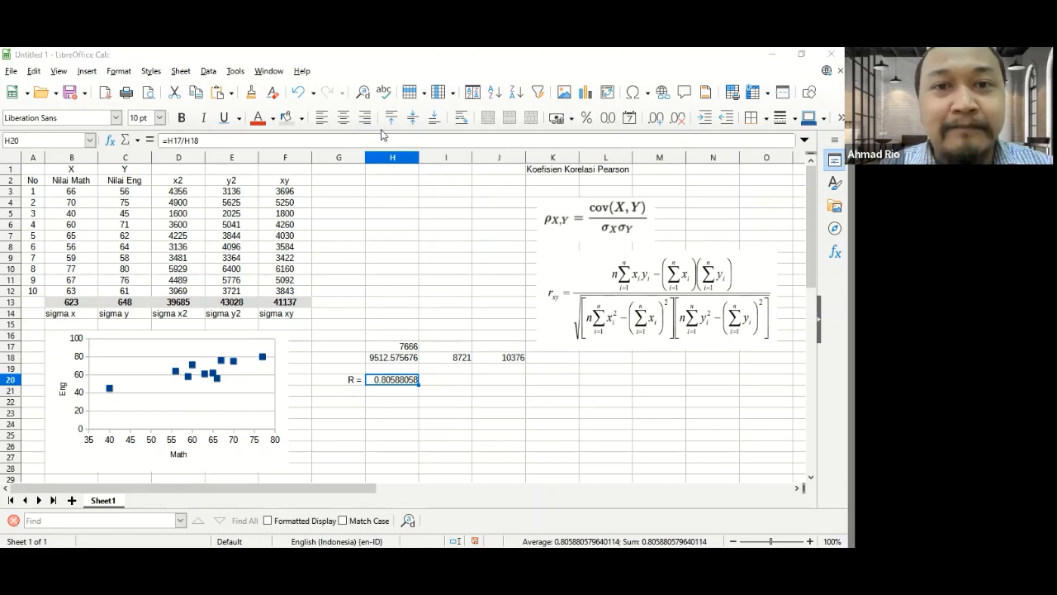
- Reduce the coefficient in H20 to four decimal places
{"action": "left_click", "coordinate": [679, 122]}
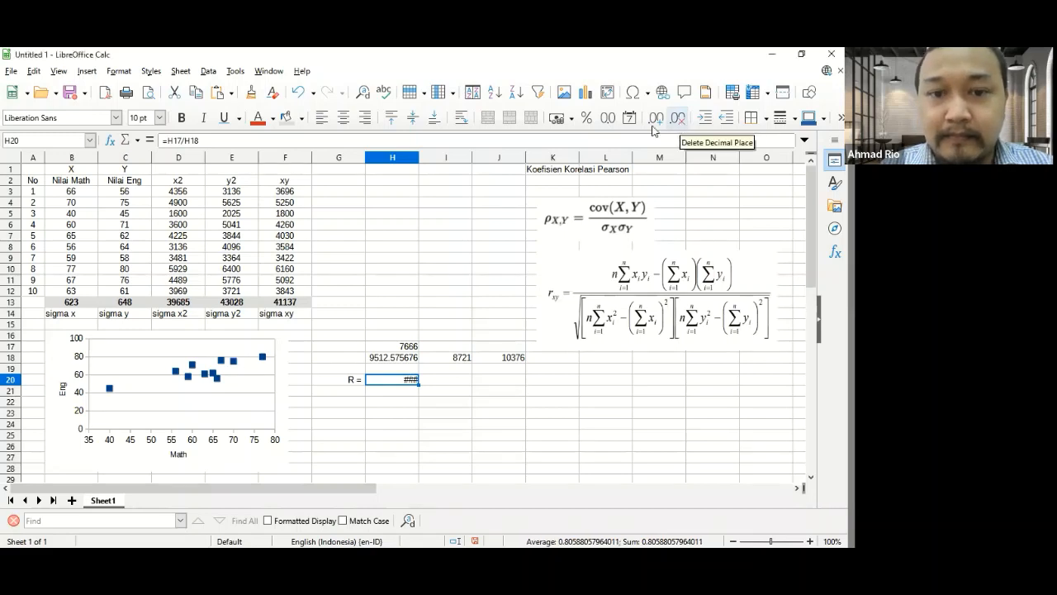
{"action": "left_click", "coordinate": [674, 122]}
{"action": "left_click", "coordinate": [671, 124]}
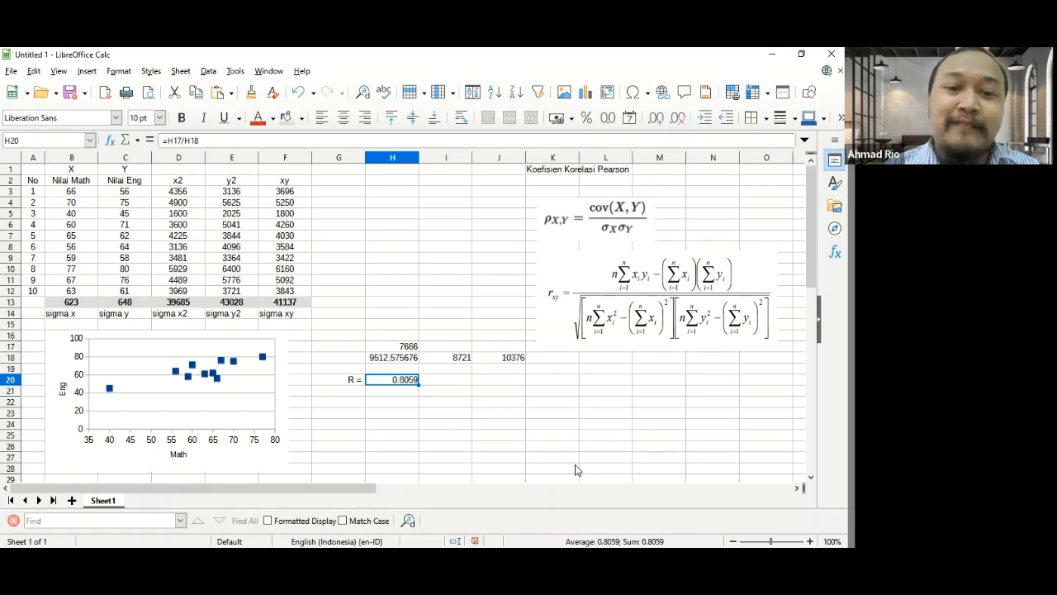
{"action": "key", "text": "Left"}
{"action": "key", "text": "Right"}
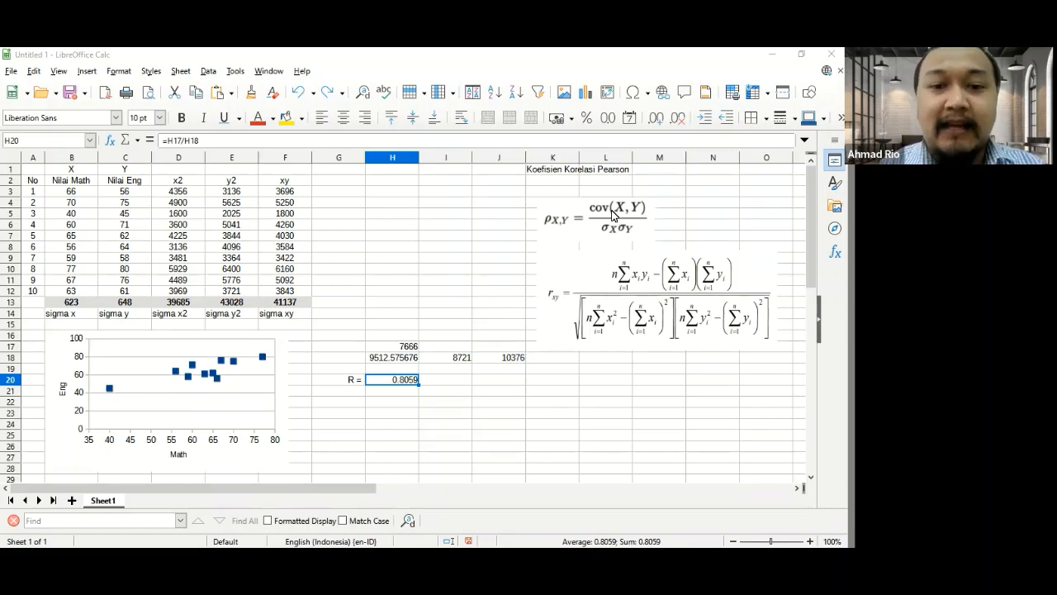
- Move the scatter chart down to start at about row 18 and label cell A16 as mean
{"action": "left_click", "coordinate": [298, 328]}
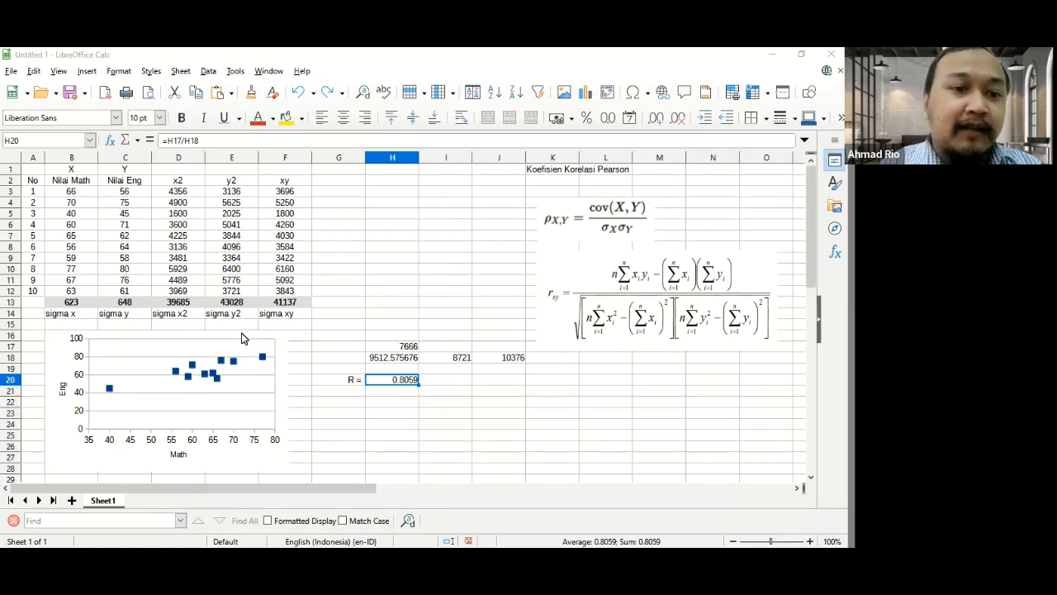
{"action": "left_click_drag", "start_coordinate": [50, 346], "coordinate": [51, 371]}
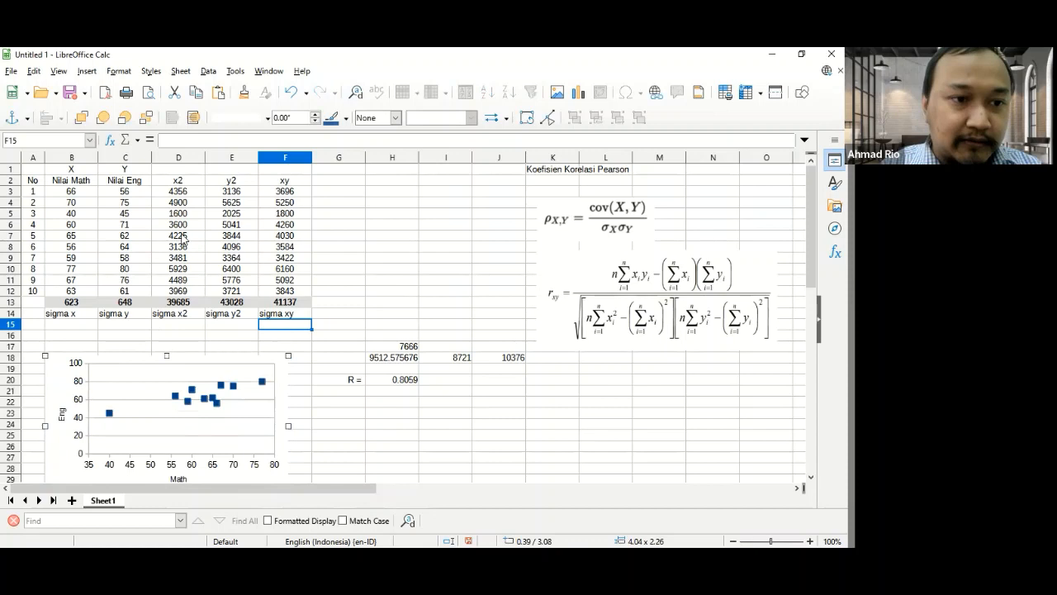
{"action": "left_click", "coordinate": [36, 335]}
{"action": "type", "text": "me"}
{"action": "key", "text": "Tab"}
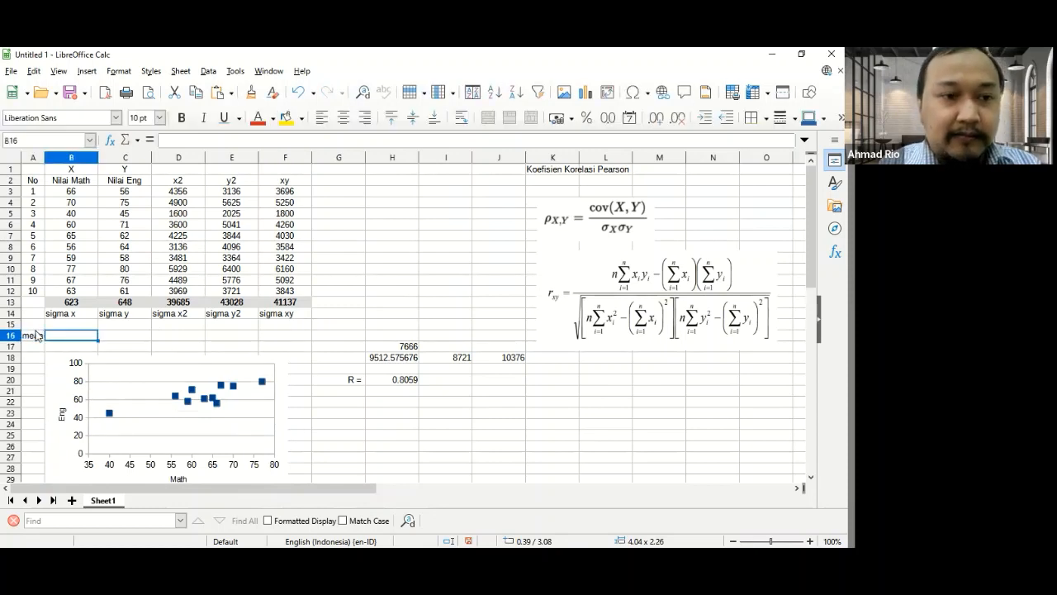
- Enter the mean of the math scores in cell B16 as =AVERAGE(B3:B12)
{"action": "type", "text": "="}
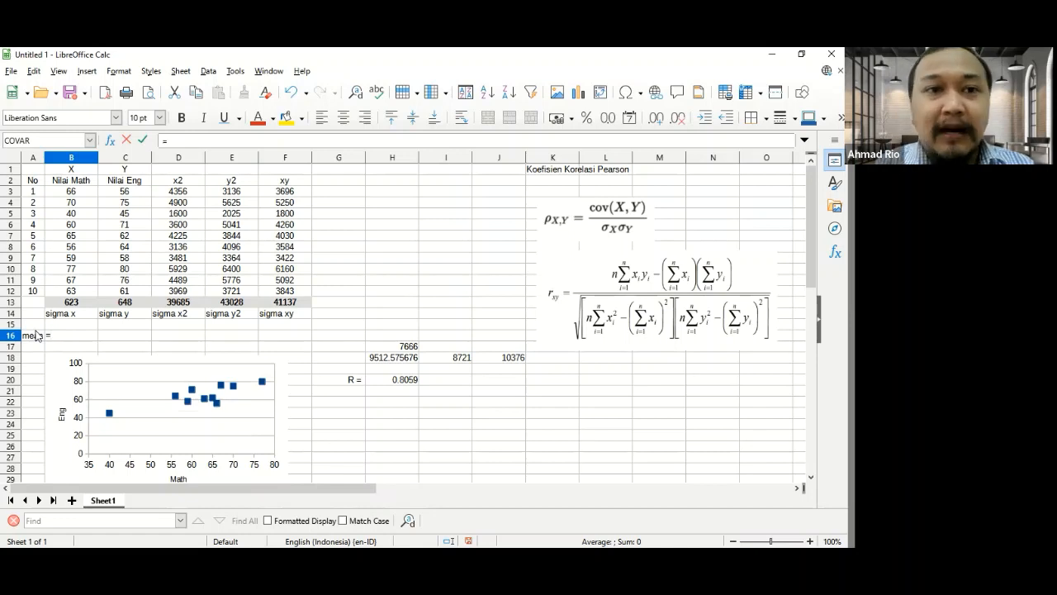
{"action": "type", "text": "a"}
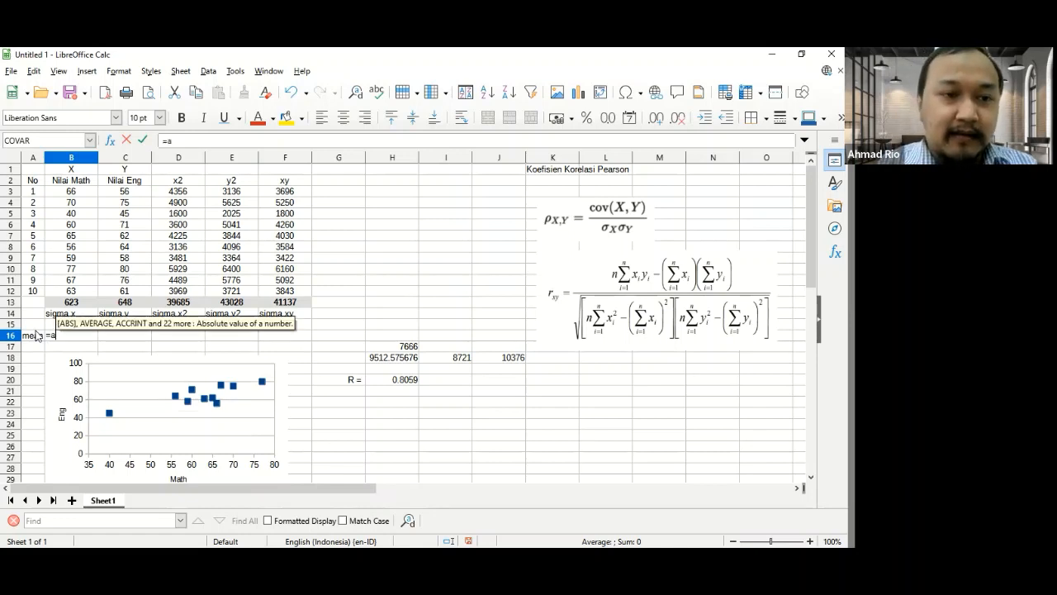
{"action": "type", "text": "VERAGE()"}
{"action": "key", "text": "Return"}
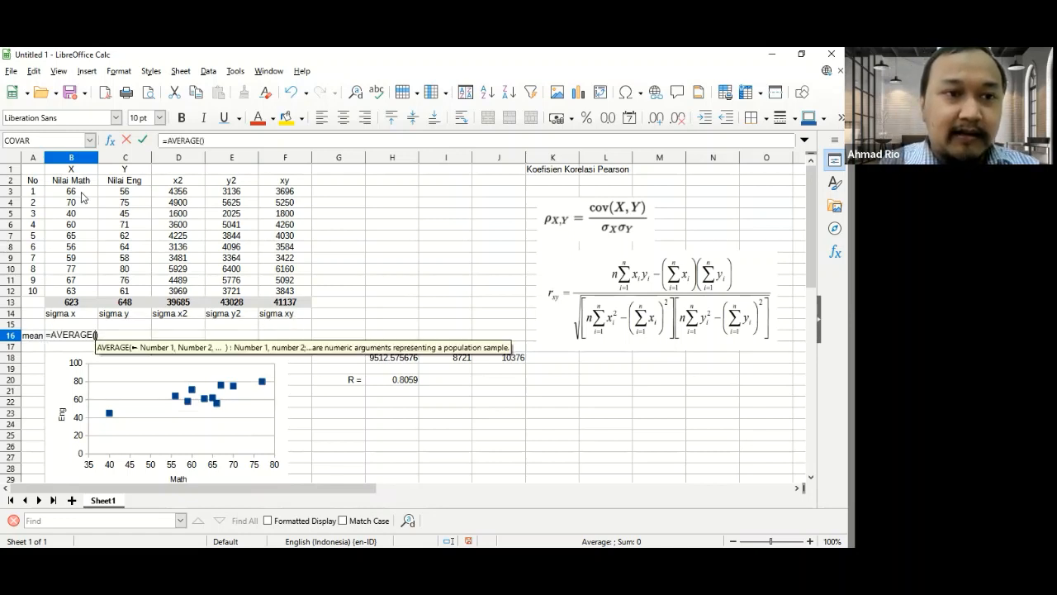
{"action": "left_click_drag", "start_coordinate": [81, 193], "coordinate": [76, 208]}
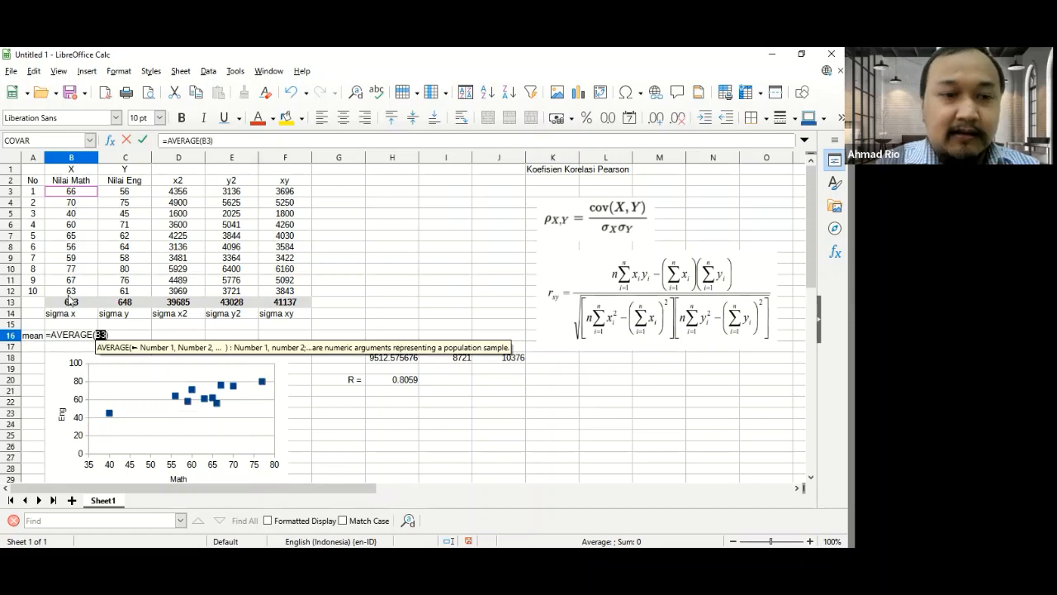
{"action": "key", "text": "Return"}
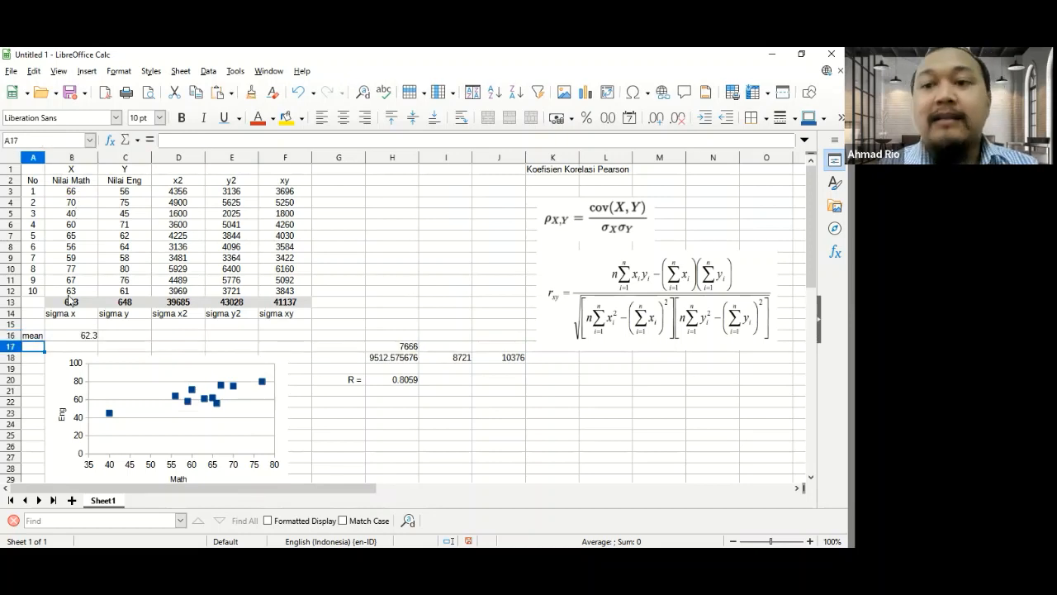
- Copy the mean formula from B16 into C16 for the English scores
{"action": "key", "text": "Up"}
{"action": "key", "text": "Right"}
{"action": "key", "text": "ctrl+c"}
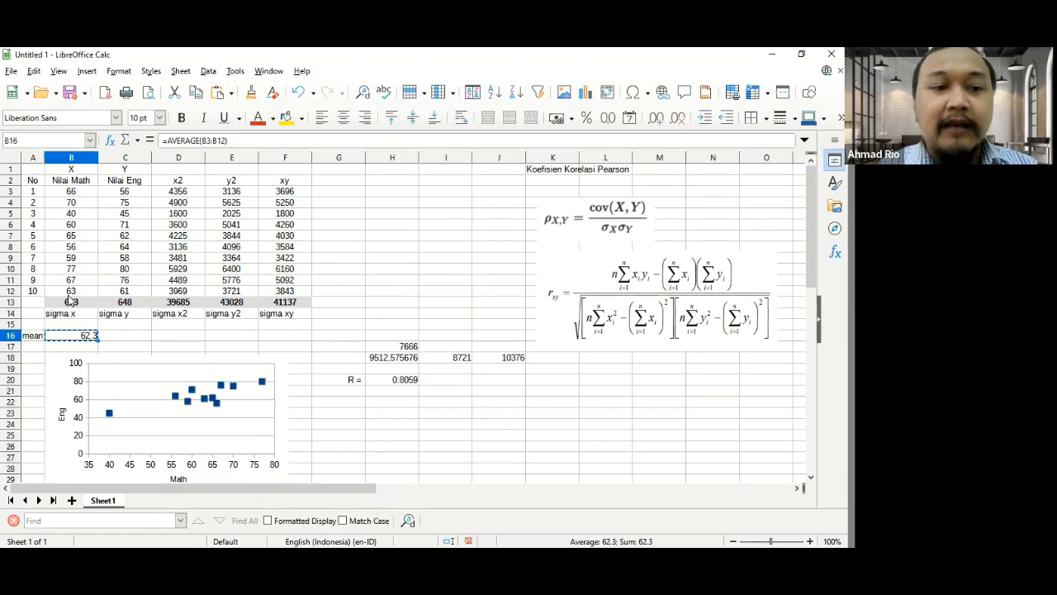
{"action": "key", "text": "Right"}
{"action": "key", "text": "ctrl+v"}
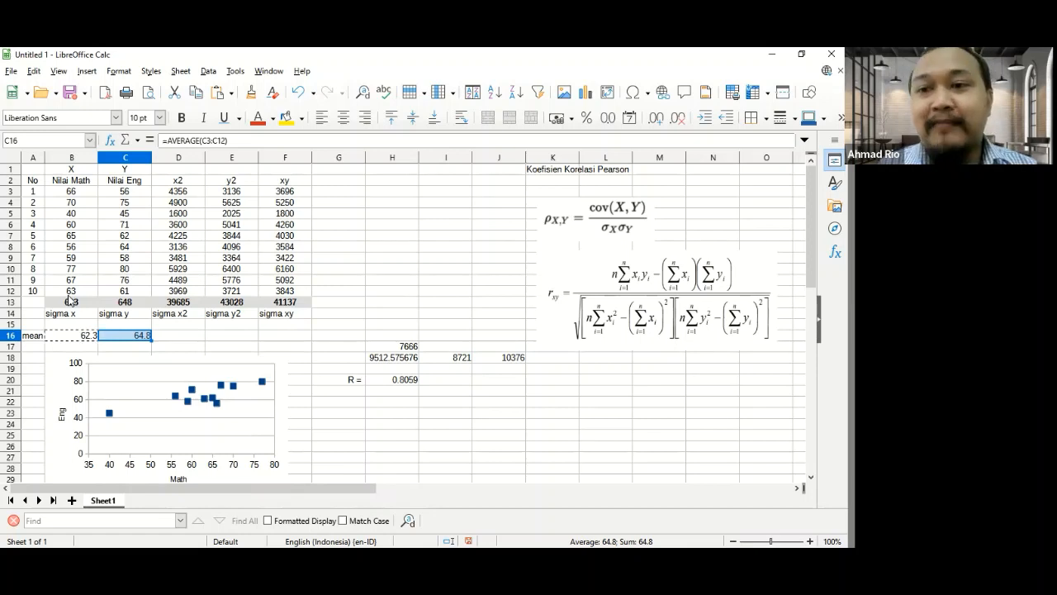
- Add the column headers X-xbar in H2 and Y-ybar in I2
{"action": "key", "text": "Right"}
{"action": "key", "text": "Right"}
{"action": "key", "text": "Right"}
{"action": "key", "text": "Right"}
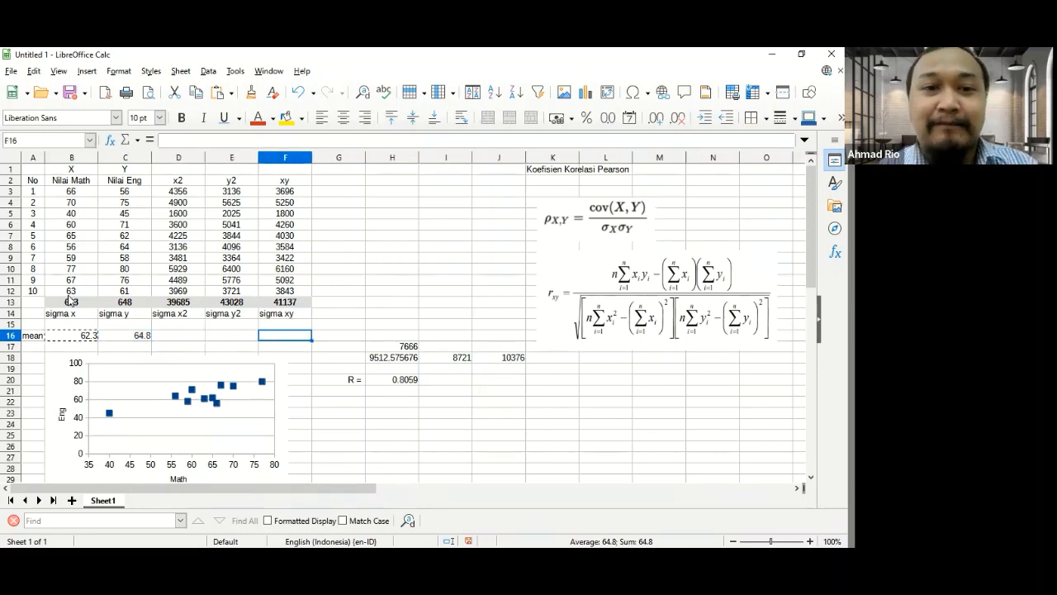
{"action": "key", "text": "Up"}
{"action": "key", "text": "Up"}
{"action": "key", "text": "Up"}
{"action": "key", "text": "Up"}
{"action": "key", "text": "Up"}
{"action": "key", "text": "Up"}
{"action": "key", "text": "Up"}
{"action": "key", "text": "Up"}
{"action": "key", "text": "Up"}
{"action": "key", "text": "Up"}
{"action": "key", "text": "Up"}
{"action": "key", "text": "Up"}
{"action": "key", "text": "Up"}
{"action": "key", "text": "Up"}
{"action": "key", "text": "Right"}
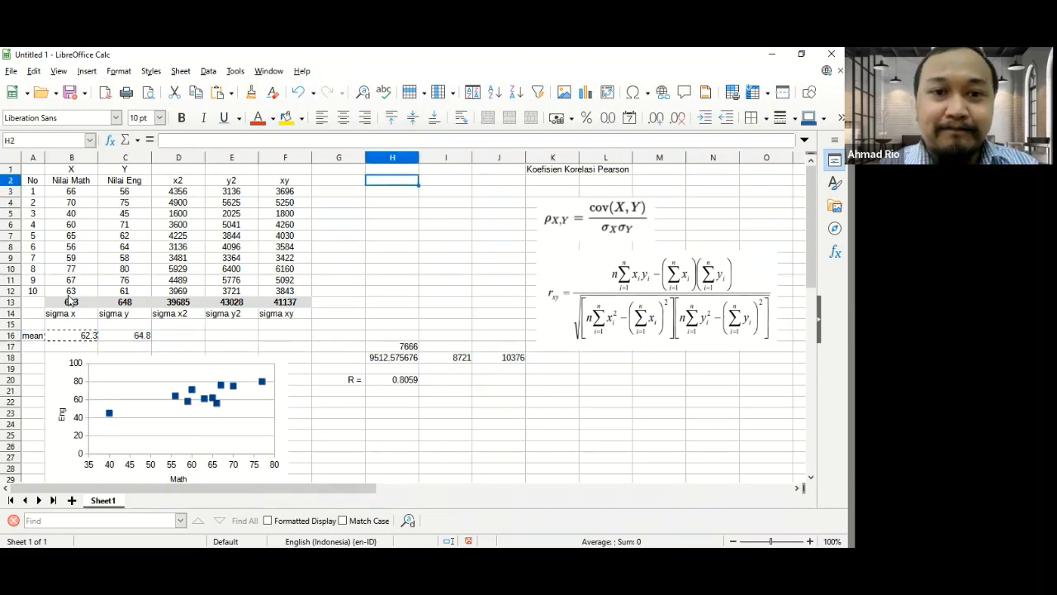
{"action": "type", "text": "x-x"}
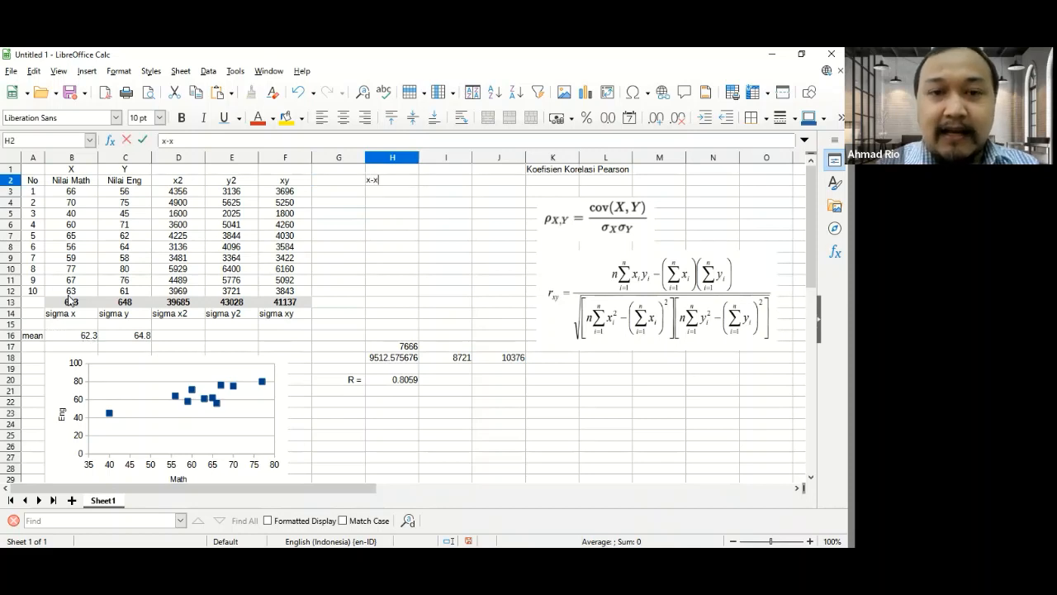
{"action": "type", "text": "bar"}
{"action": "key", "text": "Tab"}
{"action": "type", "text": "y-"}
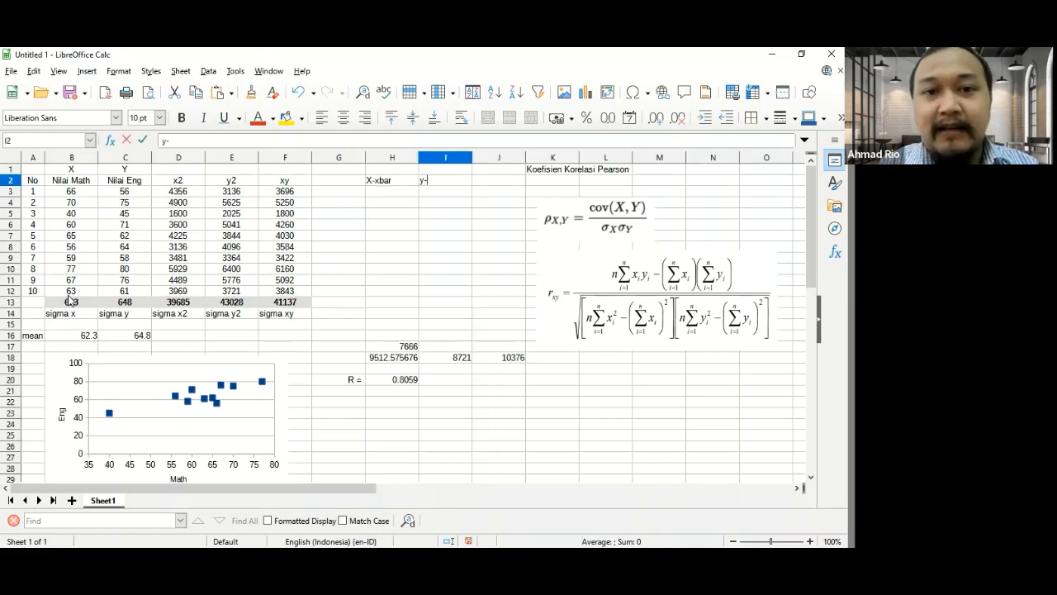
{"action": "type", "text": "ybar"}
{"action": "key", "text": "Return"}
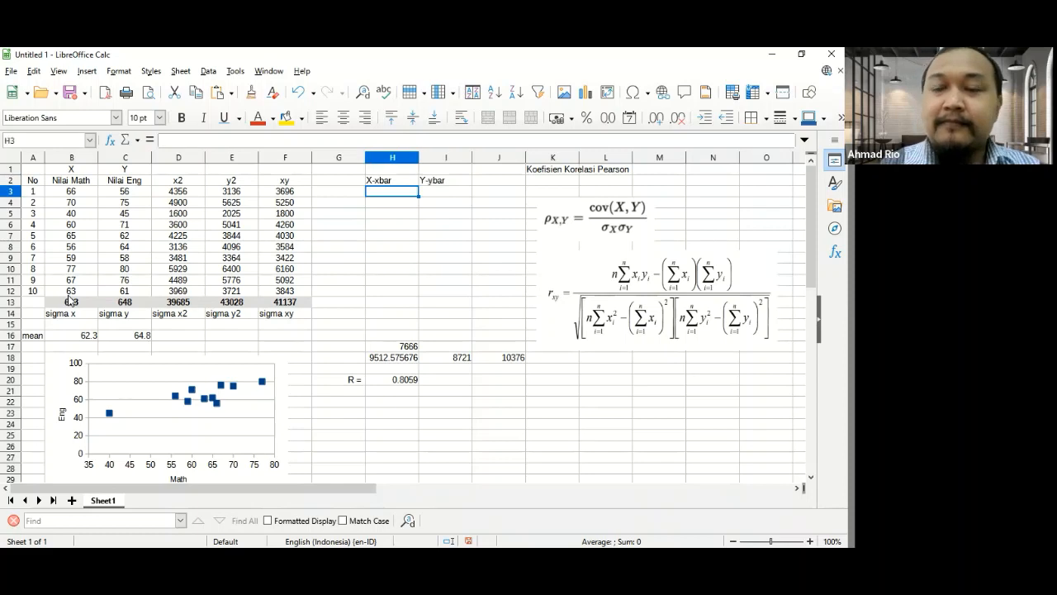
- Enter the first math score's deviation from the mean in cell H3 as =B3-B16
{"action": "type", "text": "="}
{"action": "key", "text": "Left"}
{"action": "key", "text": "Left"}
{"action": "key", "text": "Left"}
{"action": "key", "text": "Left"}
{"action": "key", "text": "Left"}
{"action": "key", "text": "Left"}
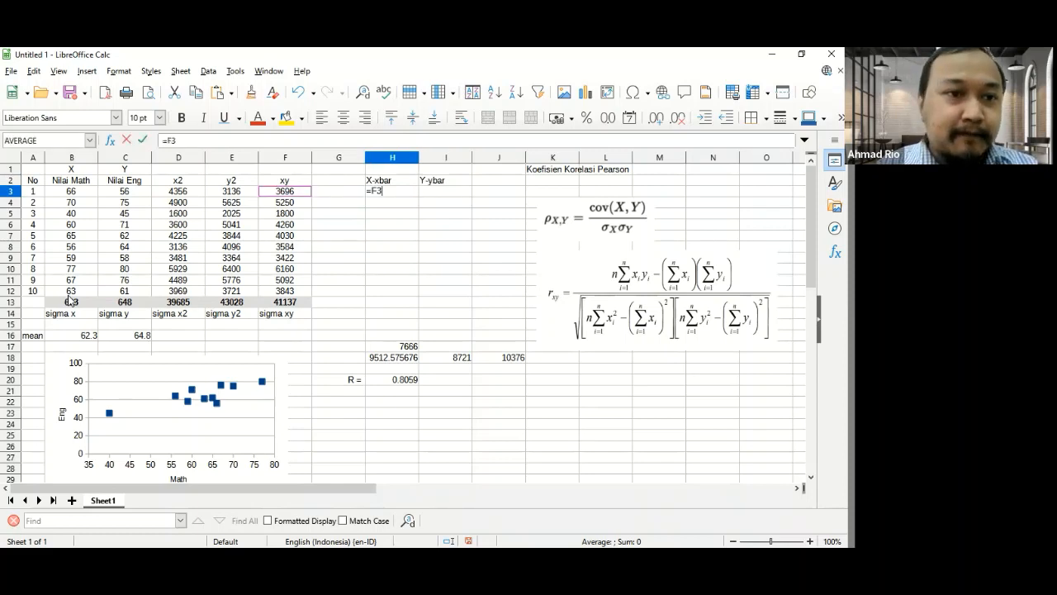
{"action": "type", "text": "-"}
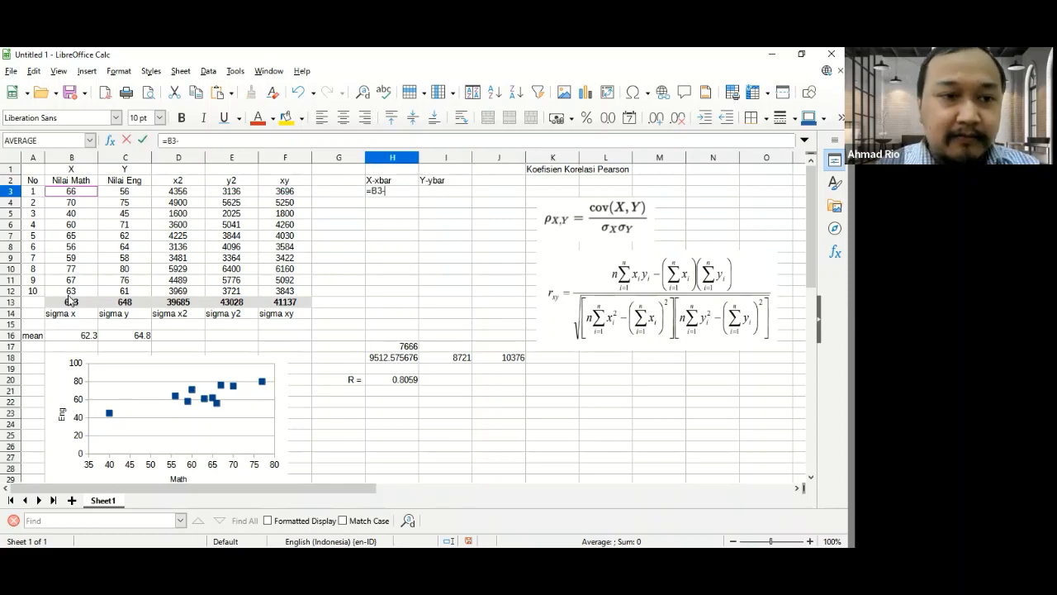
{"action": "key", "text": "Down"}
{"action": "key", "text": "Down"}
{"action": "key", "text": "Down"}
{"action": "key", "text": "Down"}
{"action": "key", "text": "Down"}
{"action": "key", "text": "Down"}
{"action": "key", "text": "Down"}
{"action": "key", "text": "Down"}
{"action": "key", "text": "Down"}
{"action": "key", "text": "Down"}
{"action": "key", "text": "Down"}
{"action": "key", "text": "Down"}
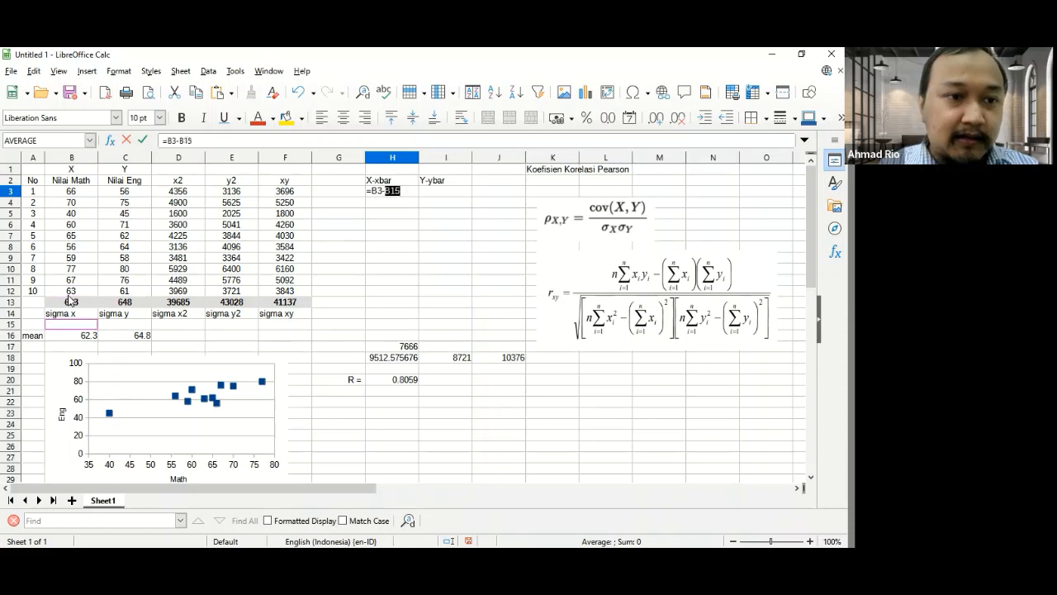
{"action": "key", "text": "Down"}
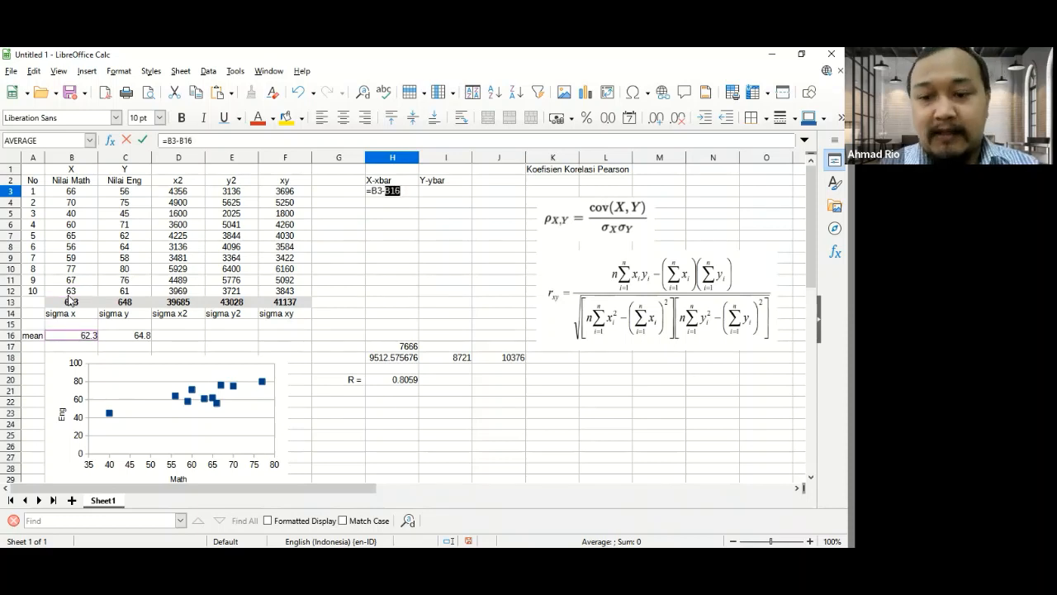
{"action": "key", "text": "Return"}
{"action": "key", "text": "Up"}
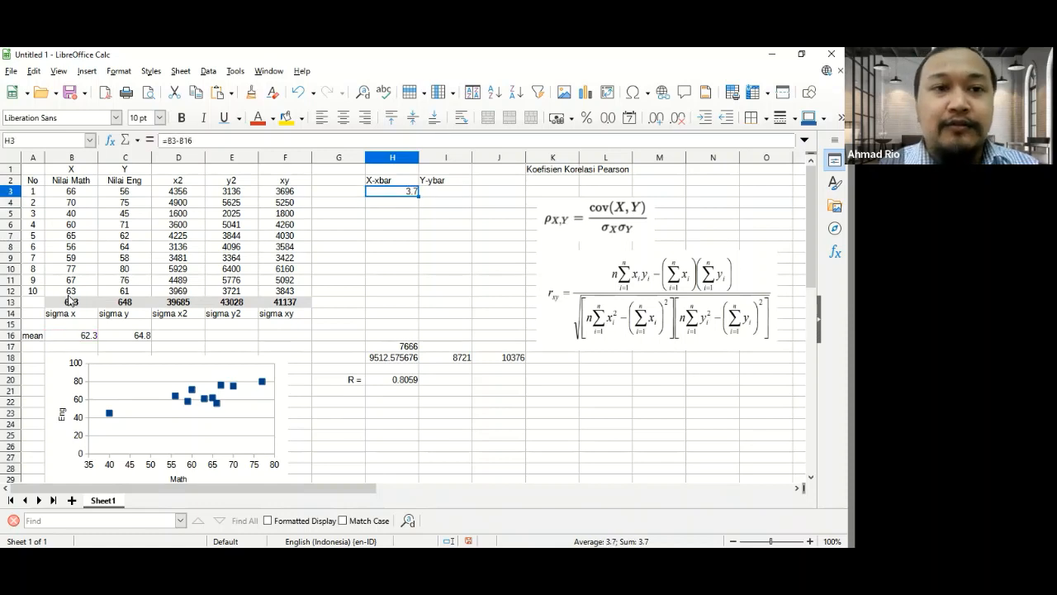
- Lock the row of the mean reference in H3 so the formula reads =B3-B$16
{"action": "left_click", "coordinate": [183, 142]}
{"action": "type", "text": "$"}
{"action": "key", "text": "Return"}
{"action": "key", "text": "Up"}
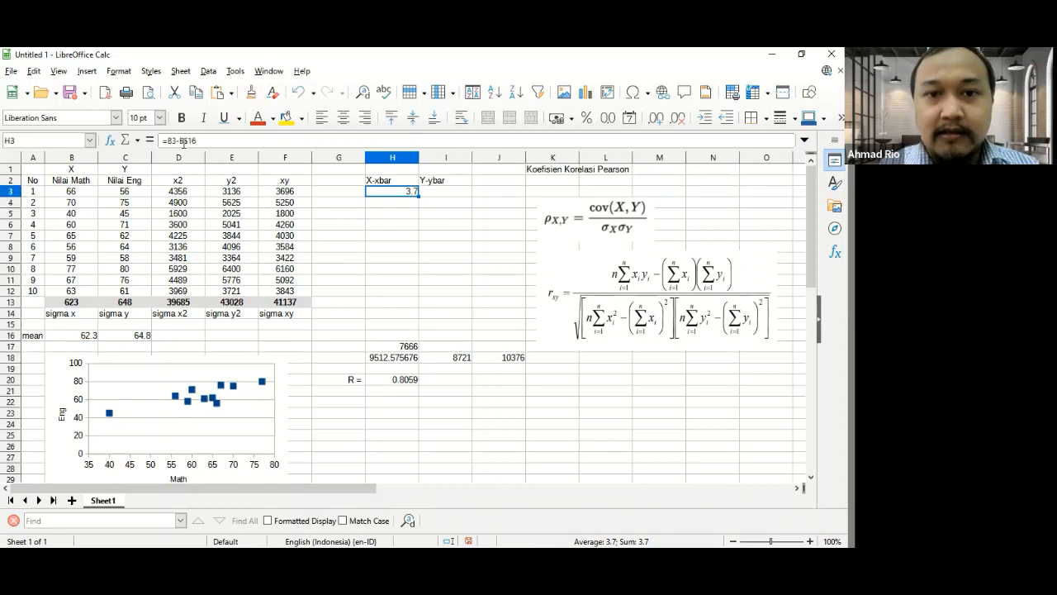
- Copy the deviation formula from H3 into I3 for the English scores
{"action": "key", "text": "ctrl+c"}
{"action": "key", "text": "Right"}
{"action": "key", "text": "ctrl+v"}
- Copy the deviation formulas in H3:I3 down through row 12
{"action": "key", "text": "shift+Left"}
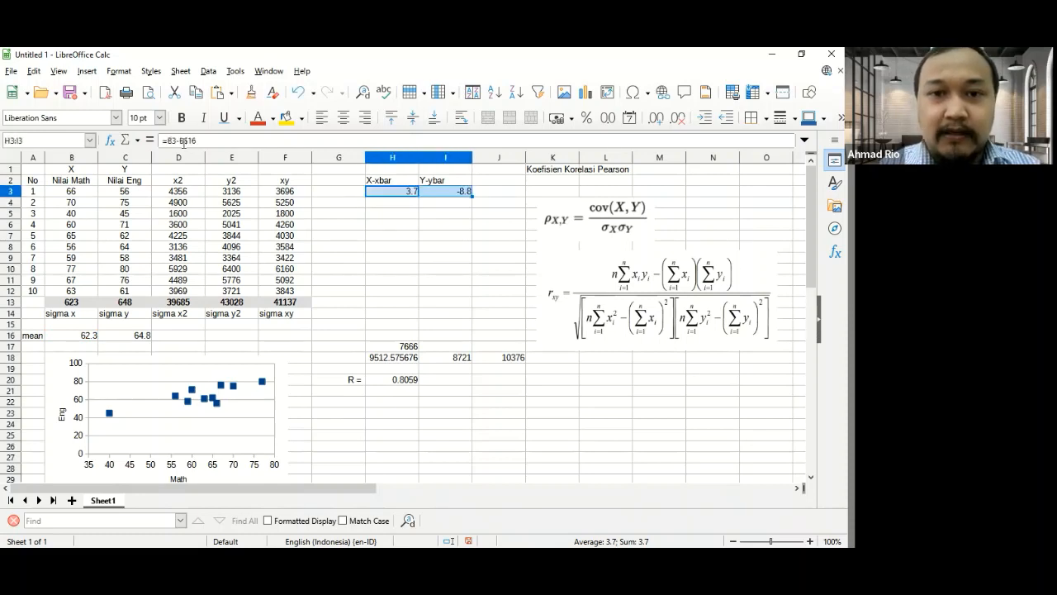
{"action": "key", "text": "ctrl+c"}
{"action": "key", "text": "Down"}
{"action": "key", "text": "shift+Down"}
{"action": "key", "text": "shift+Down"}
{"action": "key", "text": "shift+Down"}
{"action": "key", "text": "shift+Down"}
{"action": "key", "text": "shift+Down"}
{"action": "key", "text": "shift+Down"}
{"action": "key", "text": "shift+Down"}
{"action": "key", "text": "shift+Down"}
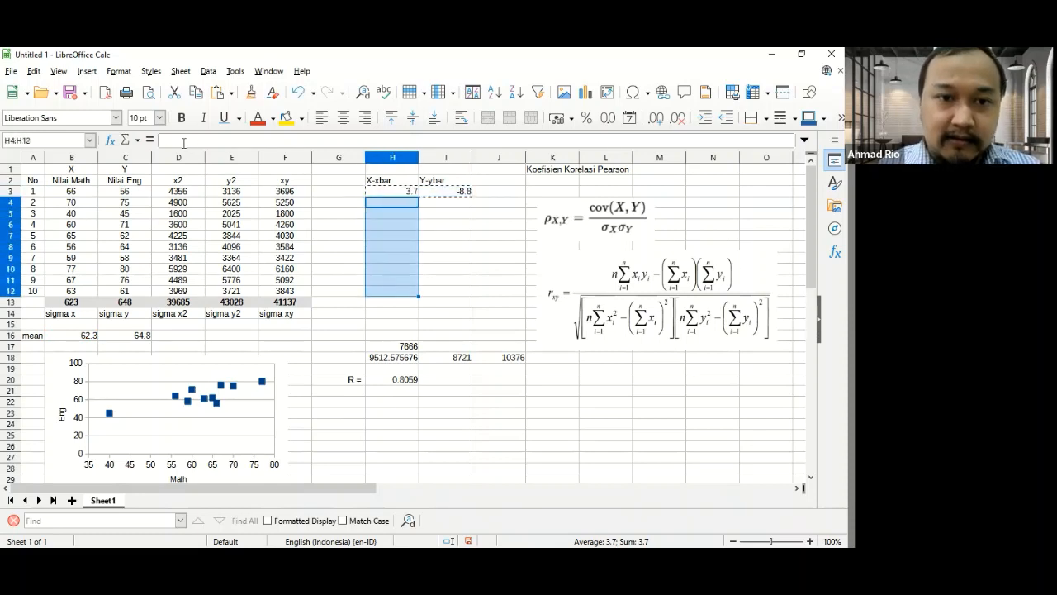
{"action": "key", "text": "ctrl+v"}
{"action": "key", "text": "Up"}
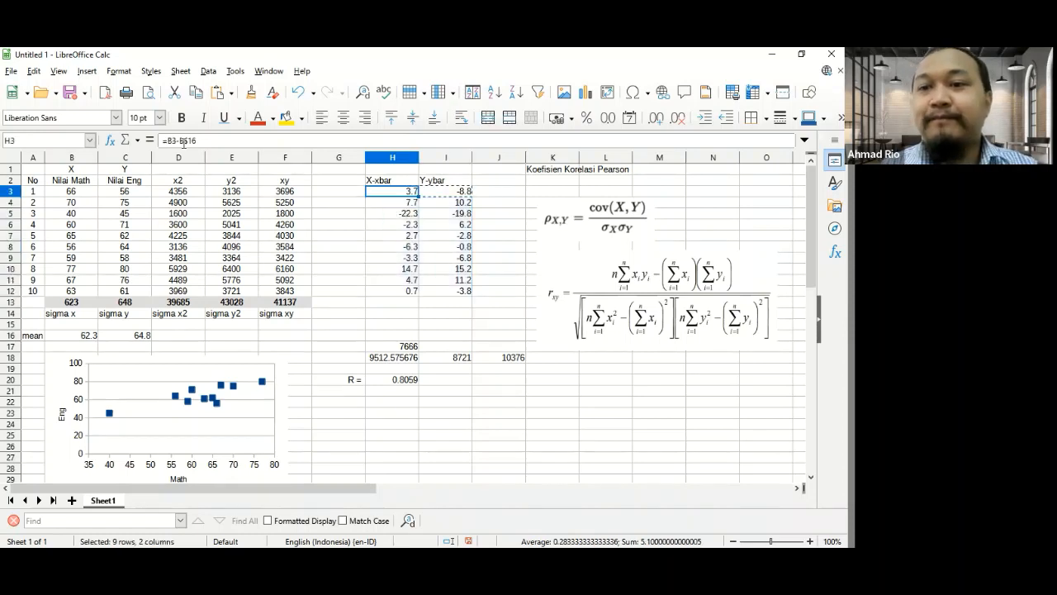
- Examine the deviation formulas in the X-xbar and Y-ybar columns and the mean cell they reference
{"action": "key", "text": "Right"}
{"action": "key", "text": "Down"}
{"action": "key", "text": "Down"}
{"action": "key", "text": "Down"}
{"action": "key", "text": "Down"}
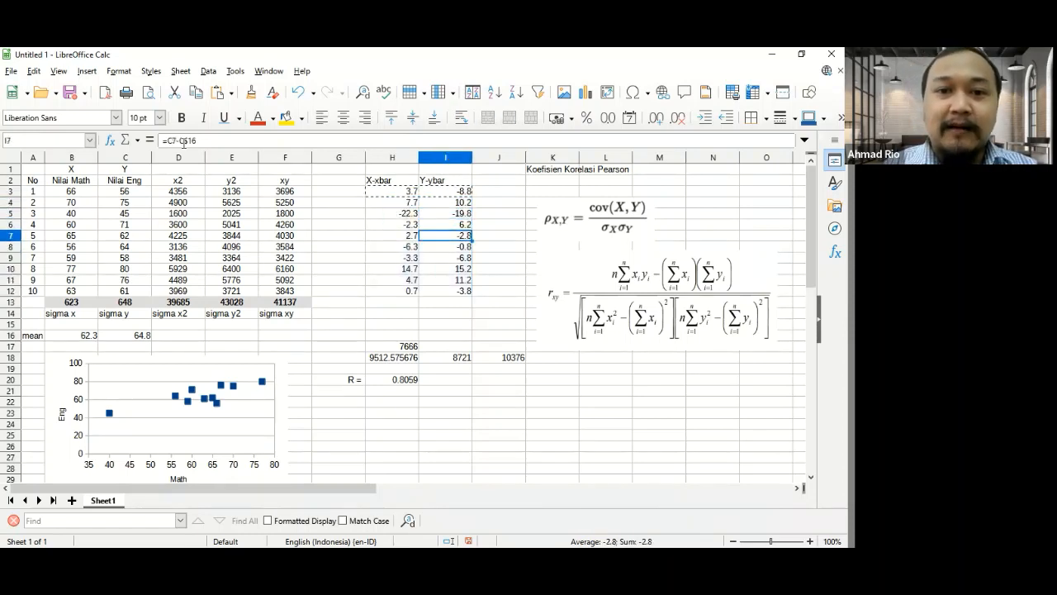
{"action": "left_click", "coordinate": [212, 140]}
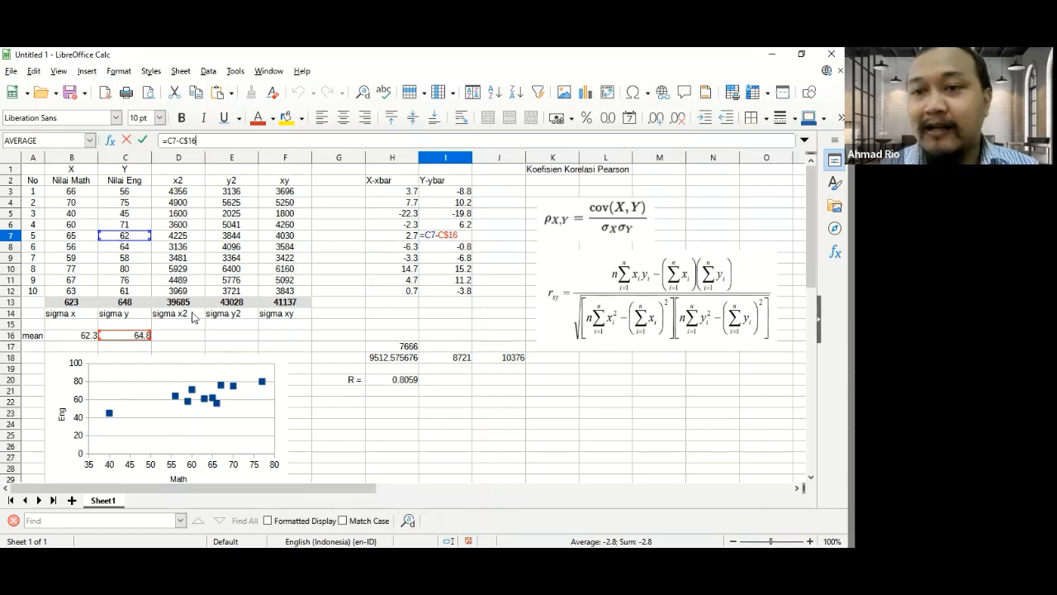
{"action": "key", "text": "Return"}
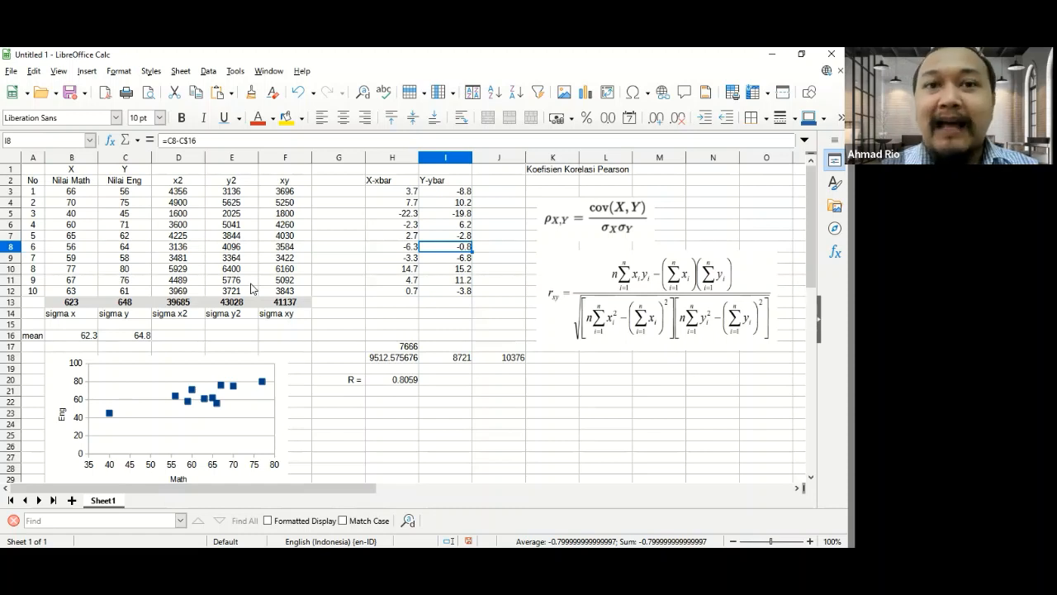
{"action": "key", "text": "Up"}
{"action": "key", "text": "Up"}
{"action": "key", "text": "Up"}
{"action": "key", "text": "Up"}
{"action": "key", "text": "Up"}
{"action": "key", "text": "Left"}
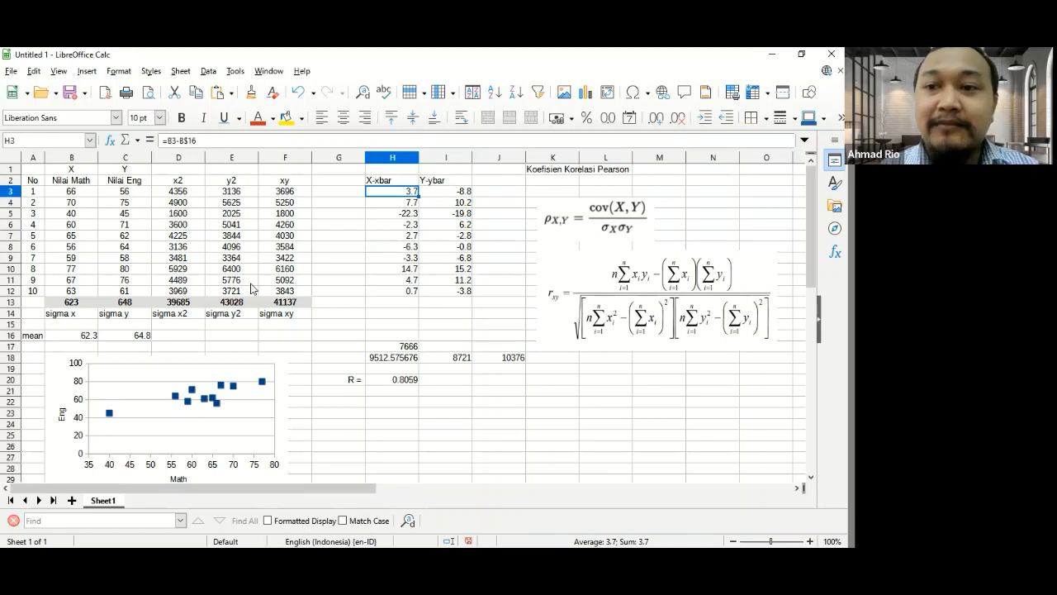
{"action": "key", "text": "Right"}
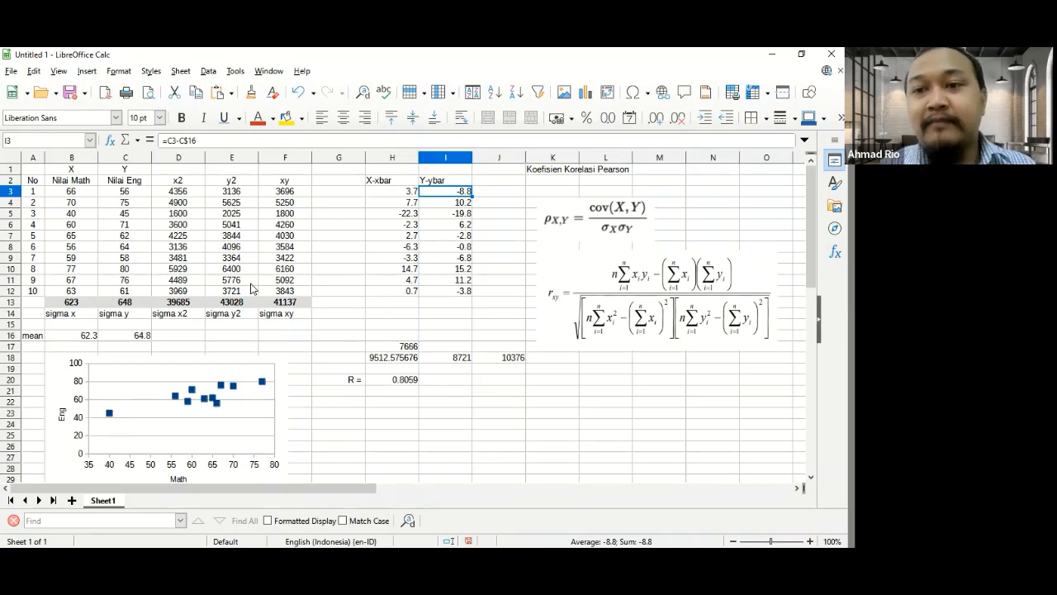
{"action": "key", "text": "Left"}
{"action": "key", "text": "Right"}
{"action": "key", "text": "Left"}
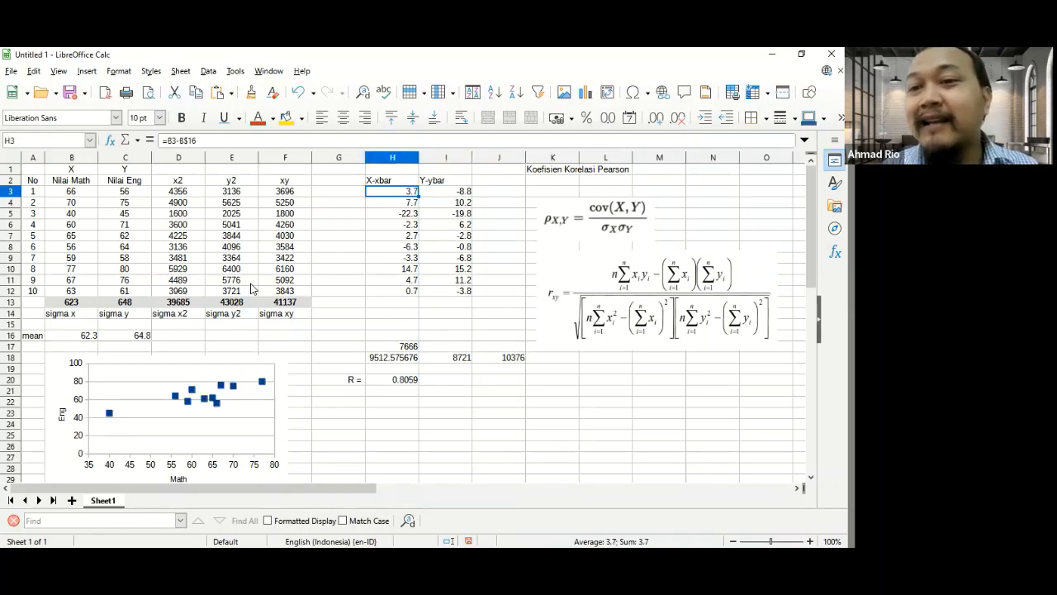
{"action": "key", "text": "Right"}
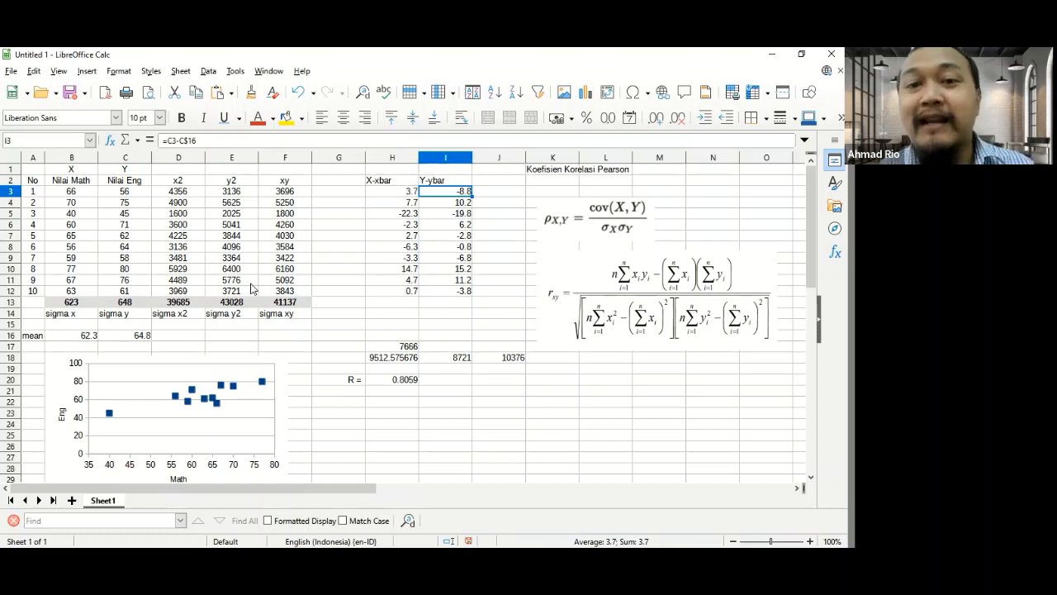
- Add the column header (x-xbar)(y-ybar) in cell J2
{"action": "key", "text": "Right"}
{"action": "key", "text": "Up"}
{"action": "type", "text": "("}
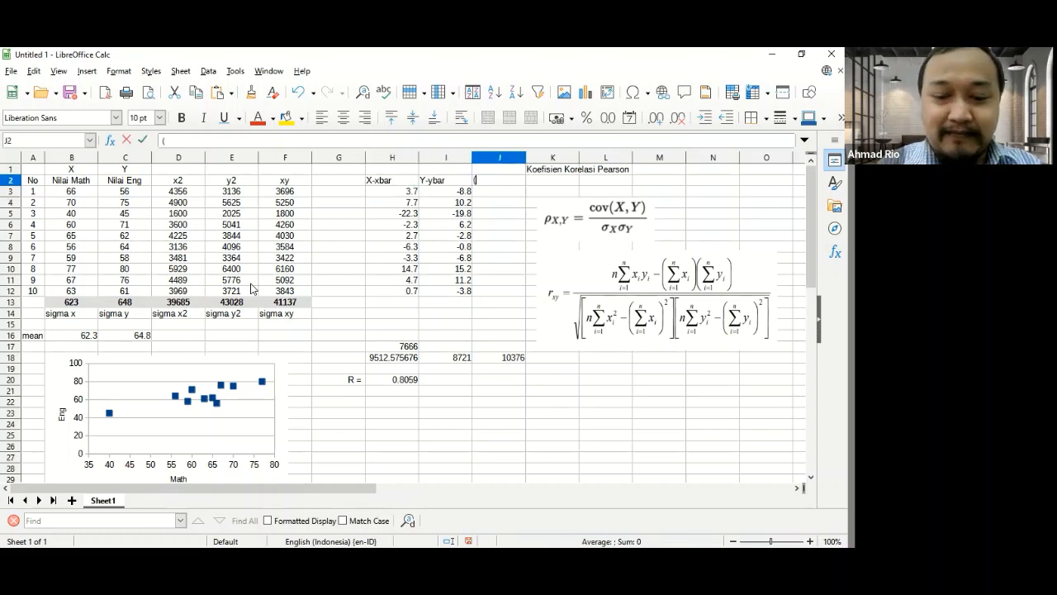
{"action": "type", "text": "x-xbar)(y-"}
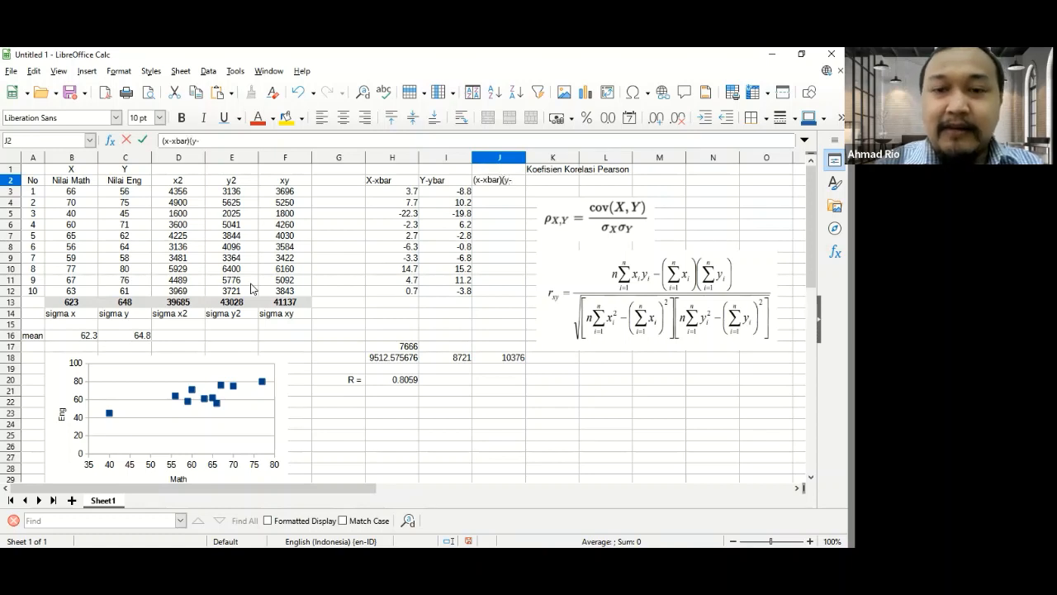
{"action": "type", "text": "ybar)"}
{"action": "key", "text": "Return"}
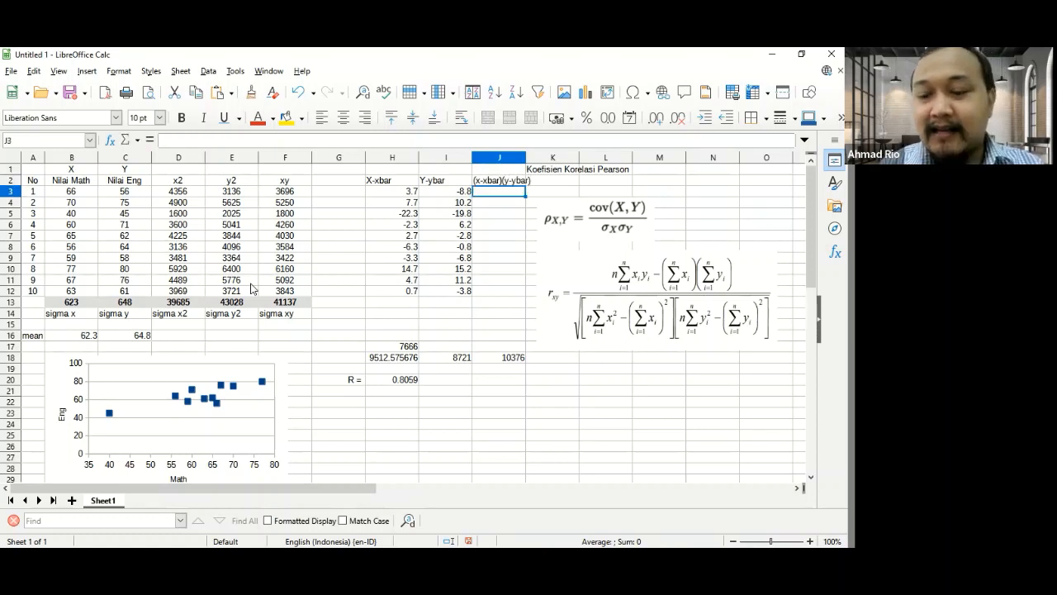
- Enter the first product of deviations in cell J3 as =H3*I3
{"action": "type", "text": "="}
{"action": "key", "text": "Left"}
{"action": "key", "text": "Left"}
{"action": "type", "text": "*"}
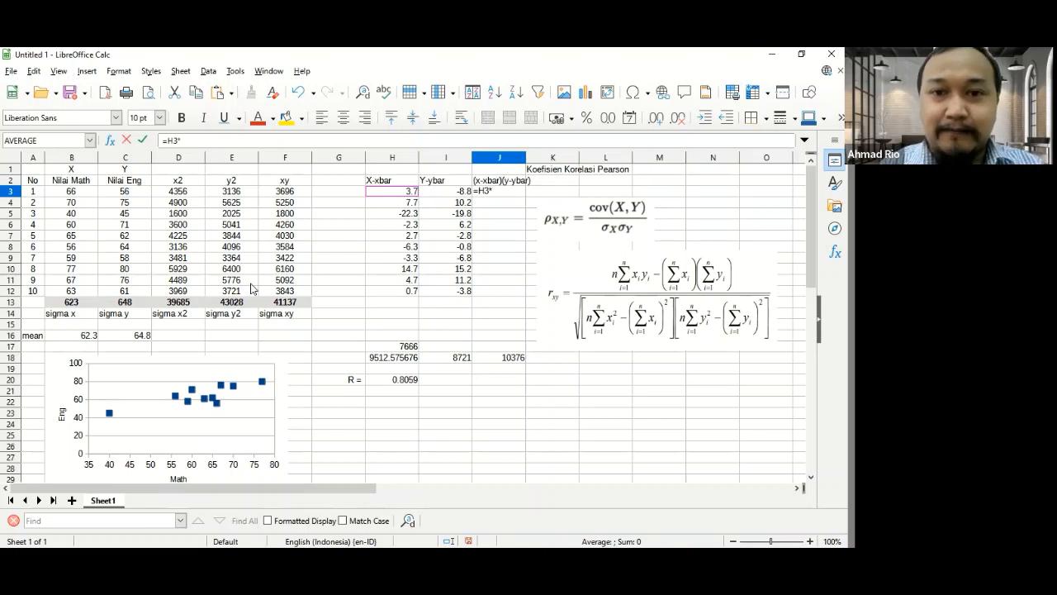
{"action": "key", "text": "Left"}
{"action": "key", "text": "Return"}
- Copy the deviation product formula from J3 down to J4:J12
{"action": "key", "text": "Up"}
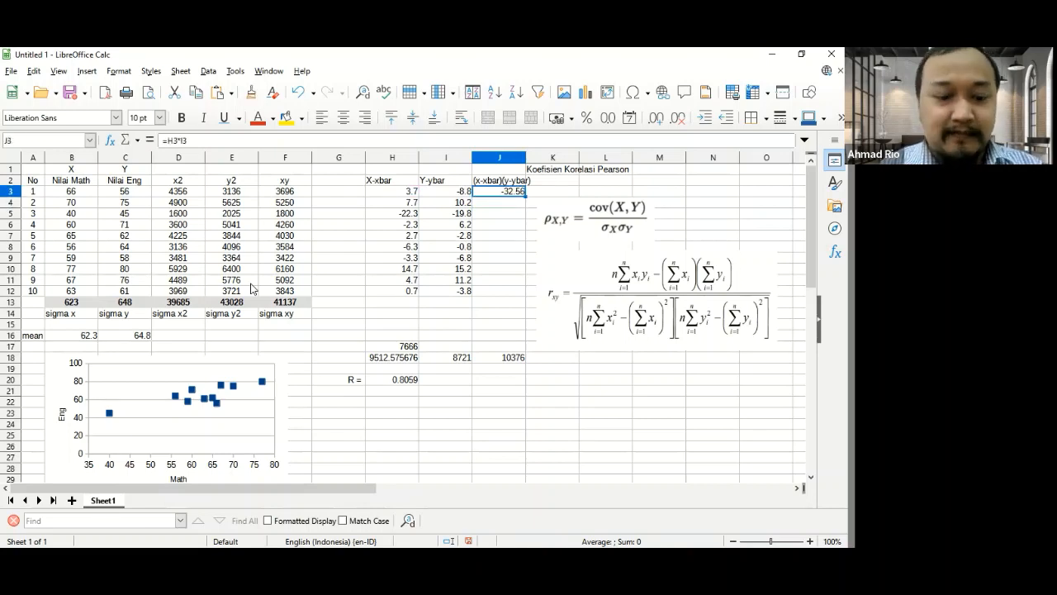
{"action": "key", "text": "ctrl+c"}
{"action": "key", "text": "Down"}
{"action": "key", "text": "shift+Down"}
{"action": "key", "text": "shift+Down"}
{"action": "key", "text": "shift+Down"}
{"action": "key", "text": "shift+Down"}
{"action": "key", "text": "shift+Down"}
{"action": "key", "text": "shift+Down"}
{"action": "key", "text": "shift+Down"}
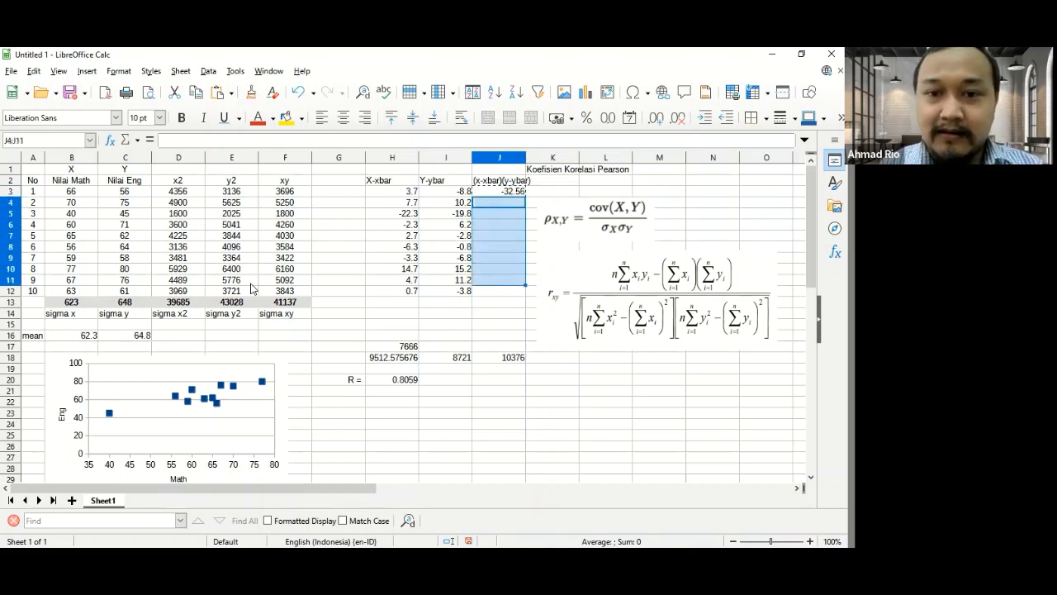
{"action": "key", "text": "shift+Down"}
{"action": "key", "text": "ctrl+v"}
{"action": "key", "text": "Escape"}
{"action": "key", "text": "Up"}
{"action": "key", "text": "Up"}
{"action": "key", "text": "Up"}
{"action": "key", "text": "Up"}
{"action": "key", "text": "Up"}
{"action": "key", "text": "Up"}
{"action": "key", "text": "Up"}
{"action": "key", "text": "Up"}
{"action": "key", "text": "Up"}
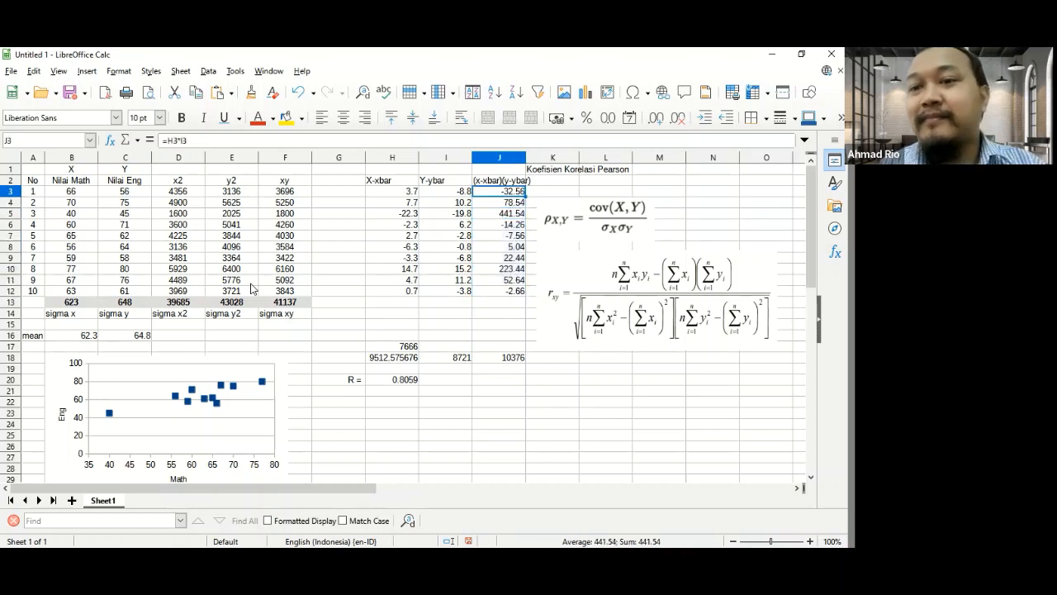
{"action": "key", "text": "ctrl+c"}
{"action": "key", "text": "Down"}
{"action": "key", "text": "Down"}
{"action": "key", "text": "Down"}
{"action": "key", "text": "Down"}
{"action": "key", "text": "Down"}
{"action": "key", "text": "Down"}
{"action": "key", "text": "Down"}
{"action": "key", "text": "Down"}
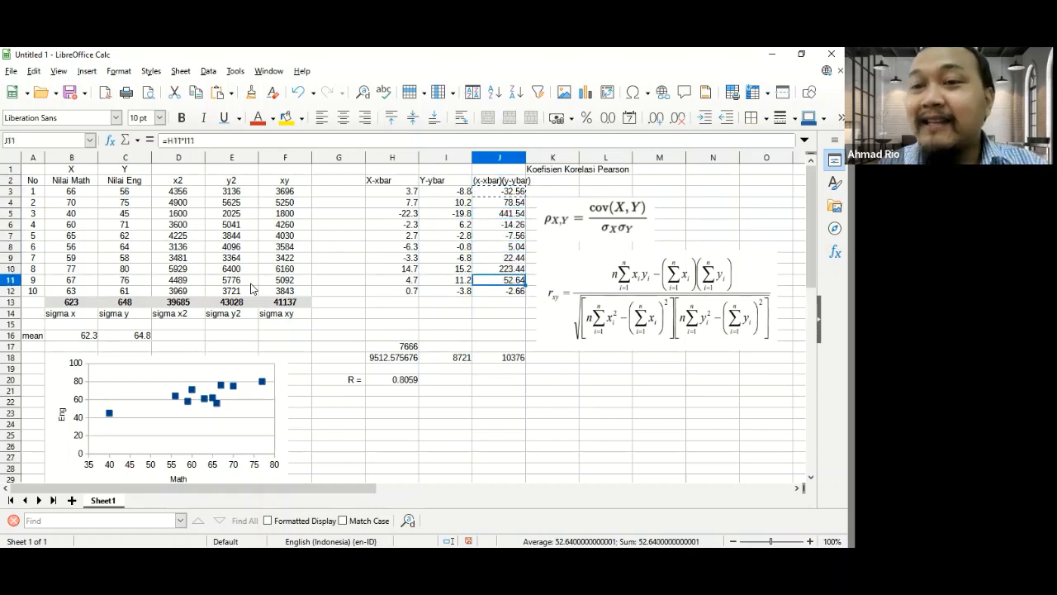
{"action": "key", "text": "Down"}
{"action": "key", "text": "Down"}
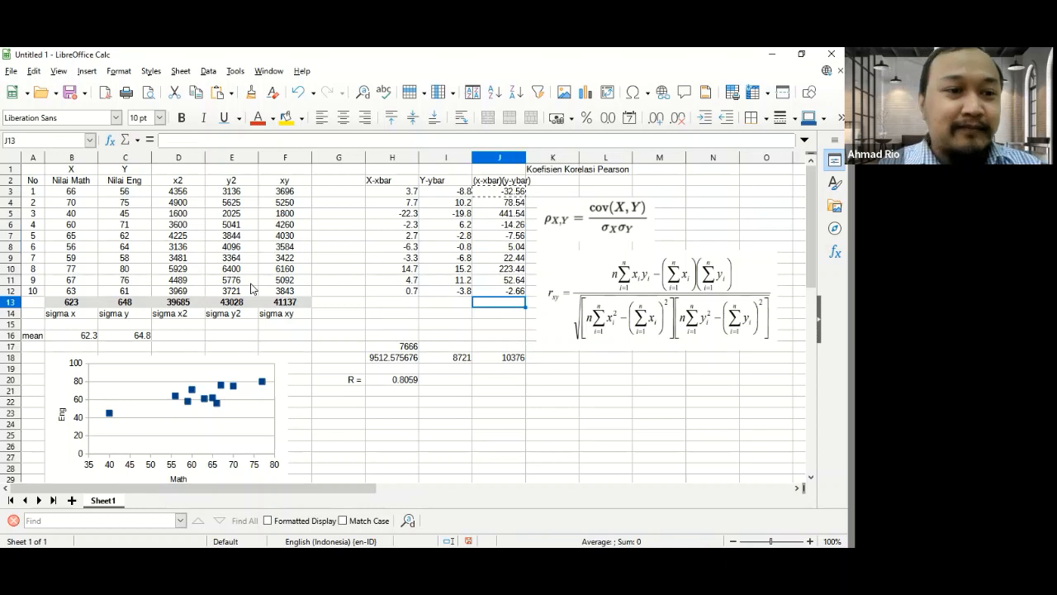
{"action": "type", "text": "="}
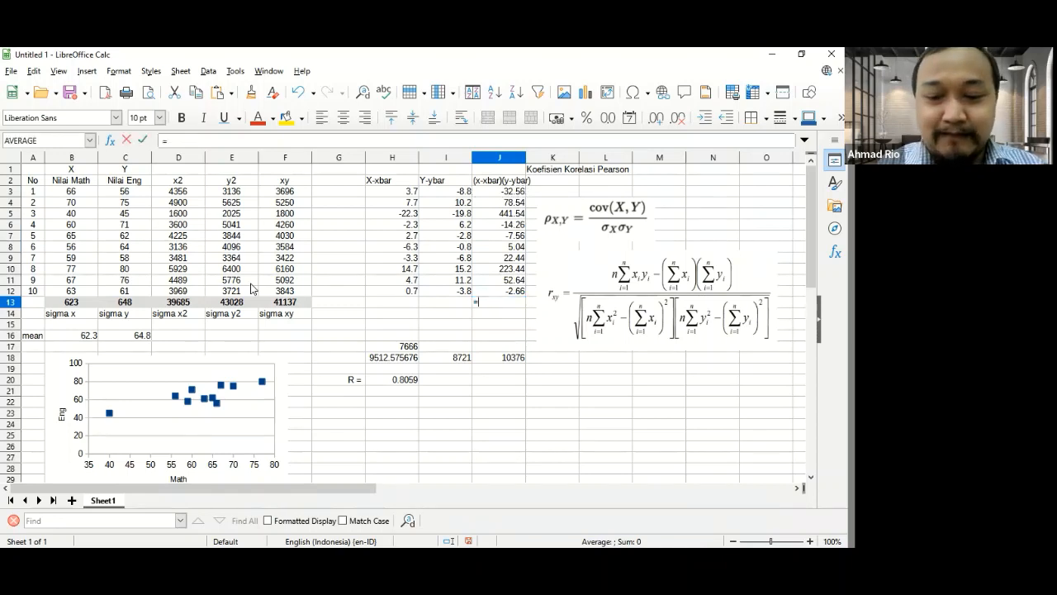
{"action": "type", "text": "sum("}
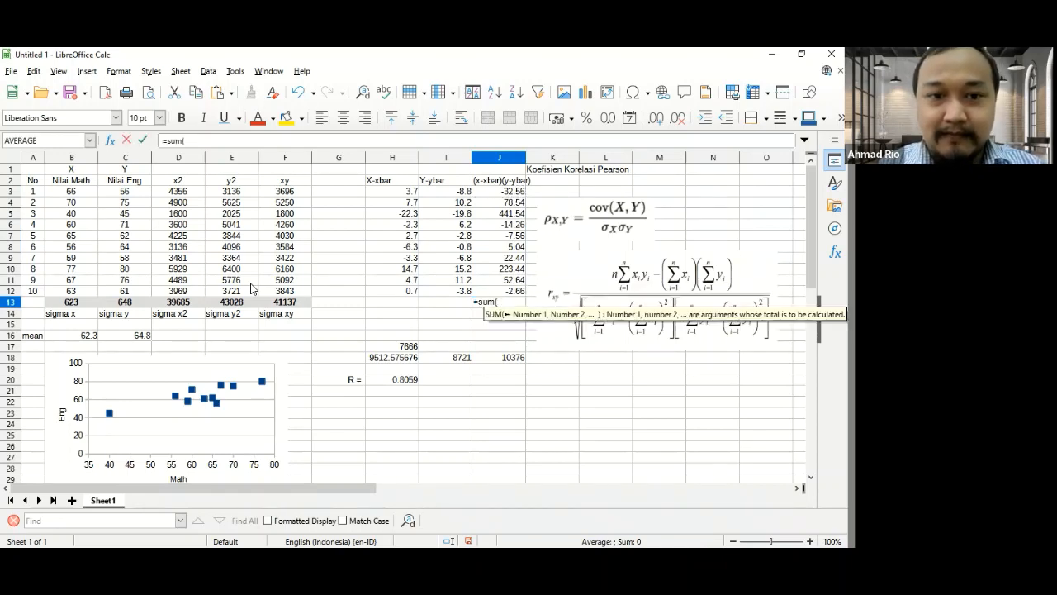
{"action": "key", "text": "Down"}
{"action": "key", "text": "Return"}
- Copy the total formula from F13 into J13, overwriting its contents, to sum J3:J12
{"action": "key", "text": "Left"}
{"action": "key", "text": "Left"}
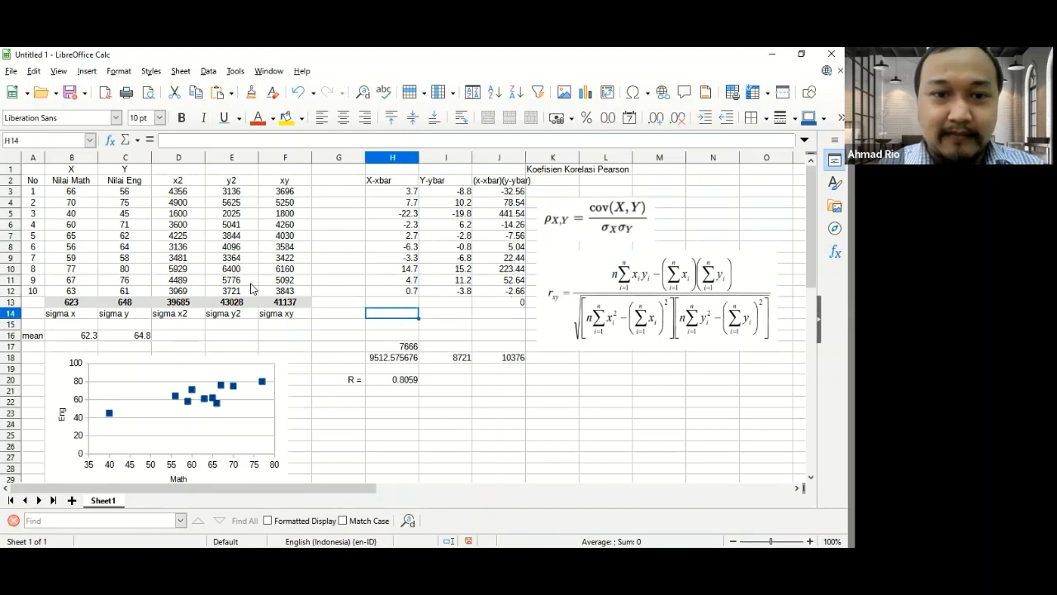
{"action": "key", "text": "Up"}
{"action": "key", "text": "Left"}
{"action": "key", "text": "Left"}
{"action": "key", "text": "ctrl+c"}
{"action": "key", "text": "Right"}
{"action": "key", "text": "Right"}
{"action": "key", "text": "Right"}
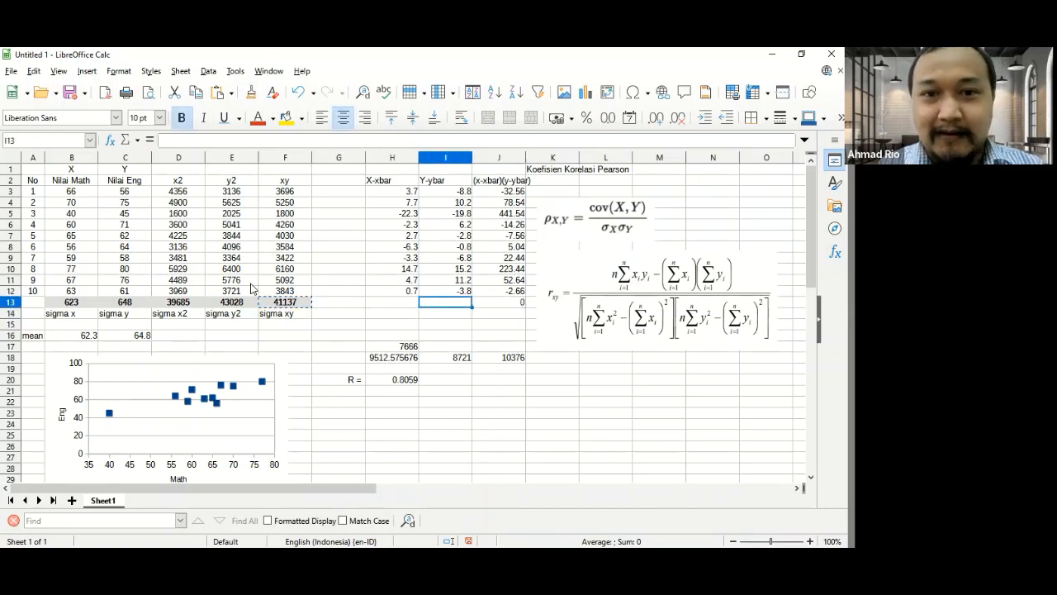
{"action": "key", "text": "Right"}
{"action": "key", "text": "ctrl+v"}
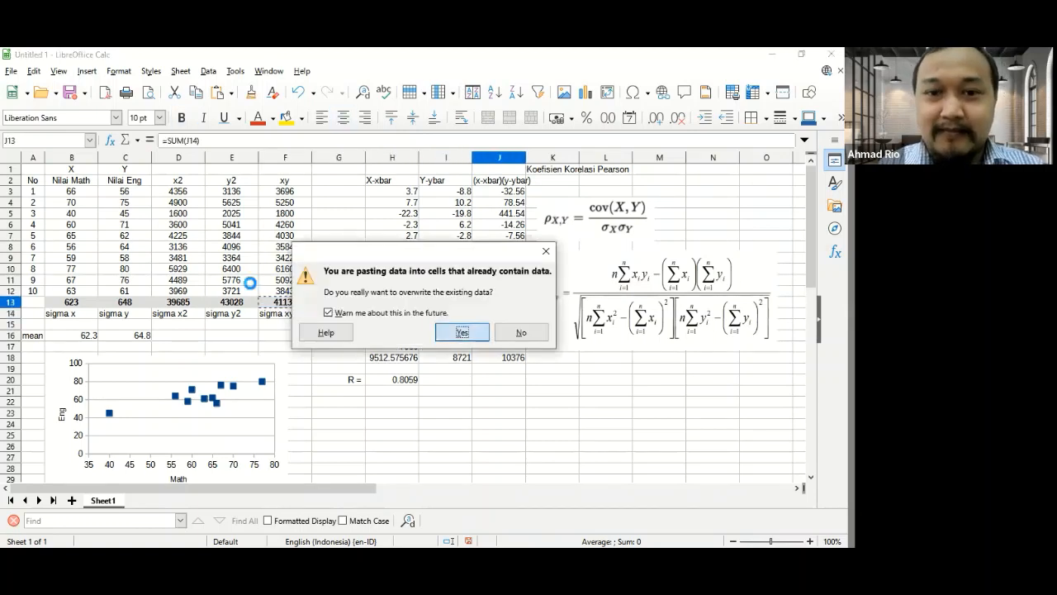
{"action": "key", "text": "Return"}
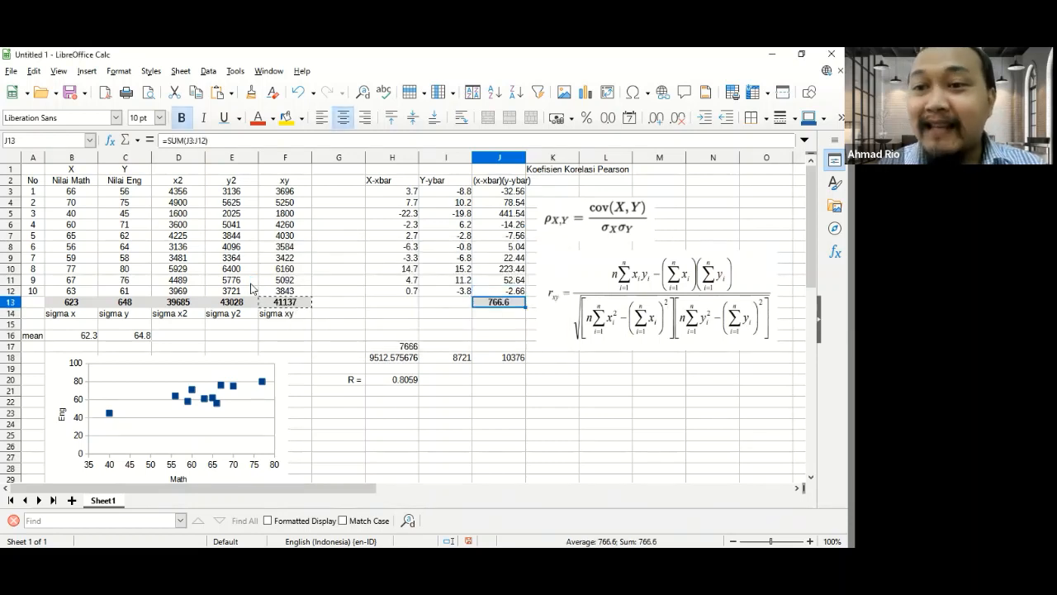
- Label cell I14 as Cov =
{"action": "key", "text": "Down"}
{"action": "key", "text": "Left"}
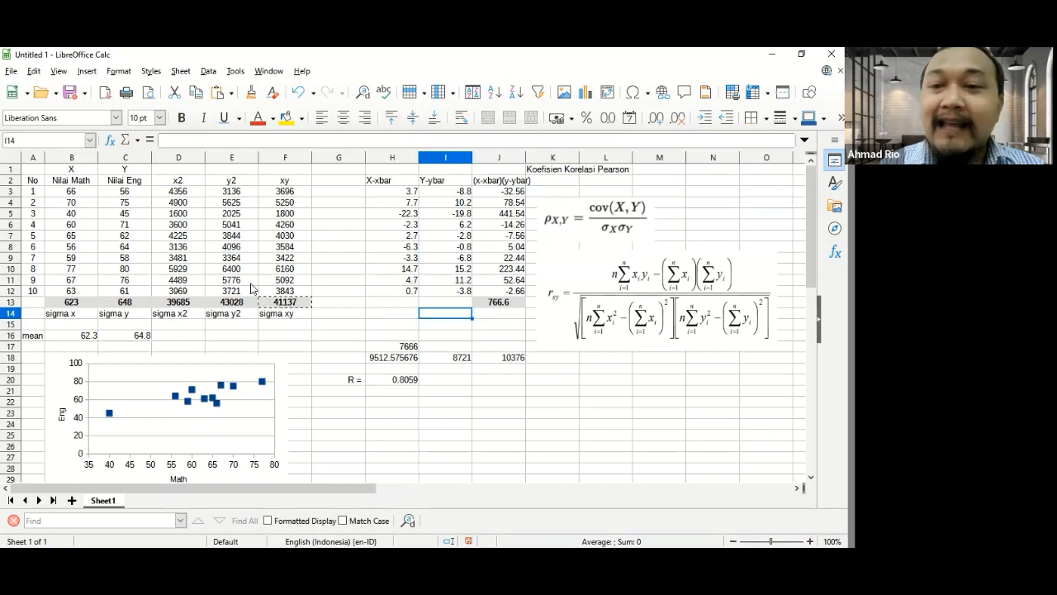
{"action": "type", "text": "cov"}
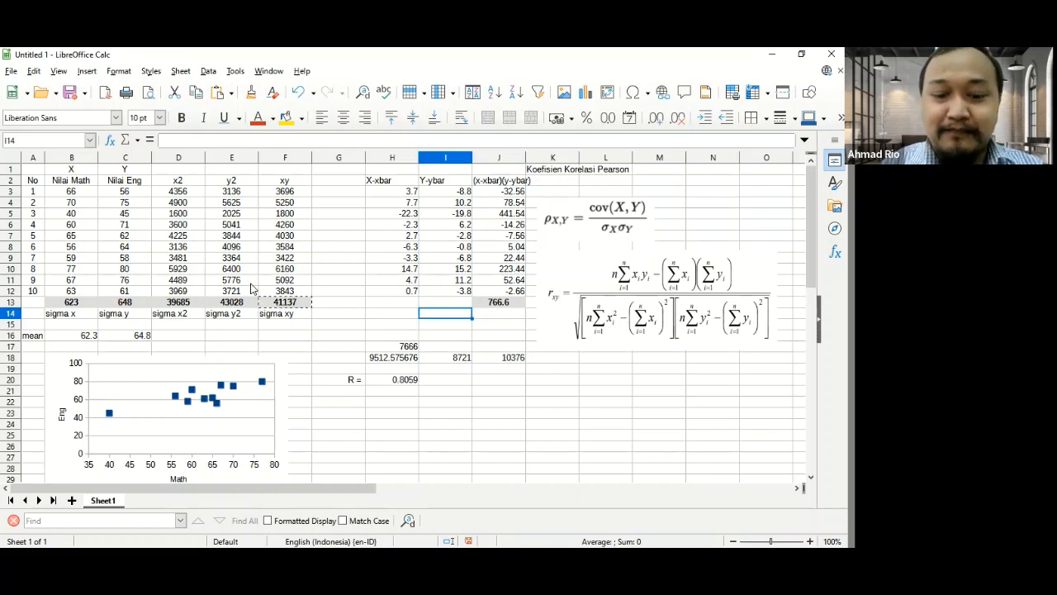
{"action": "type", "text": " ="}
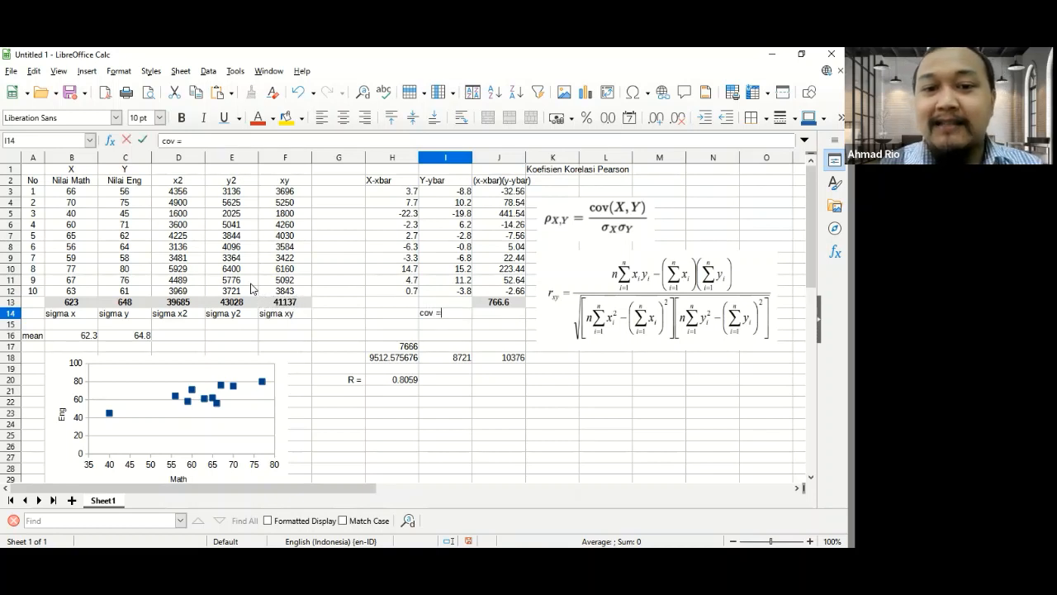
{"action": "key", "text": "Tab"}
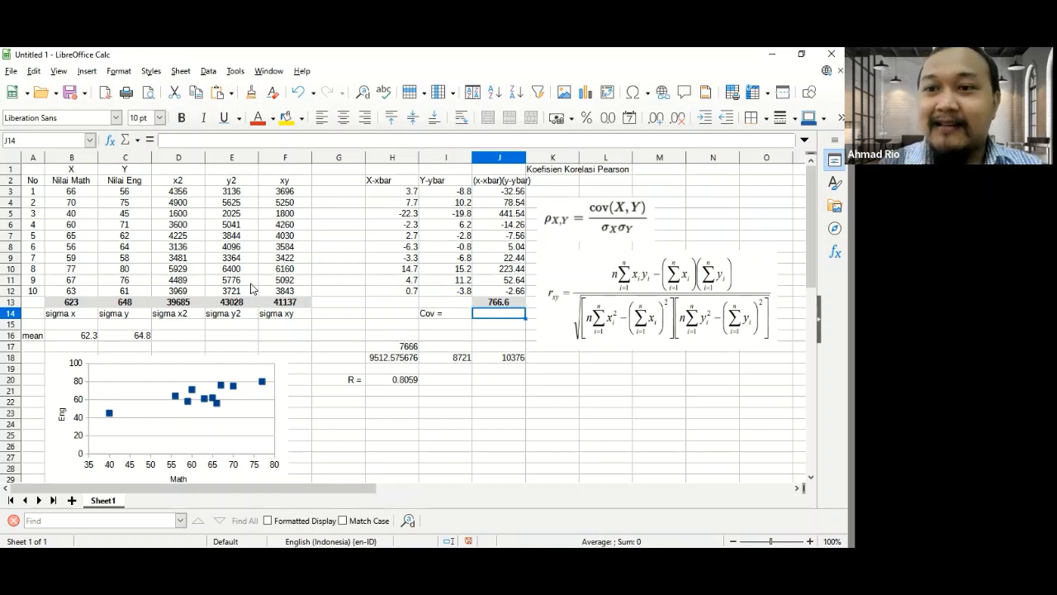
- Calculate the covariance in cell J14 with the formula =J13/10
{"action": "key", "text": "Up"}
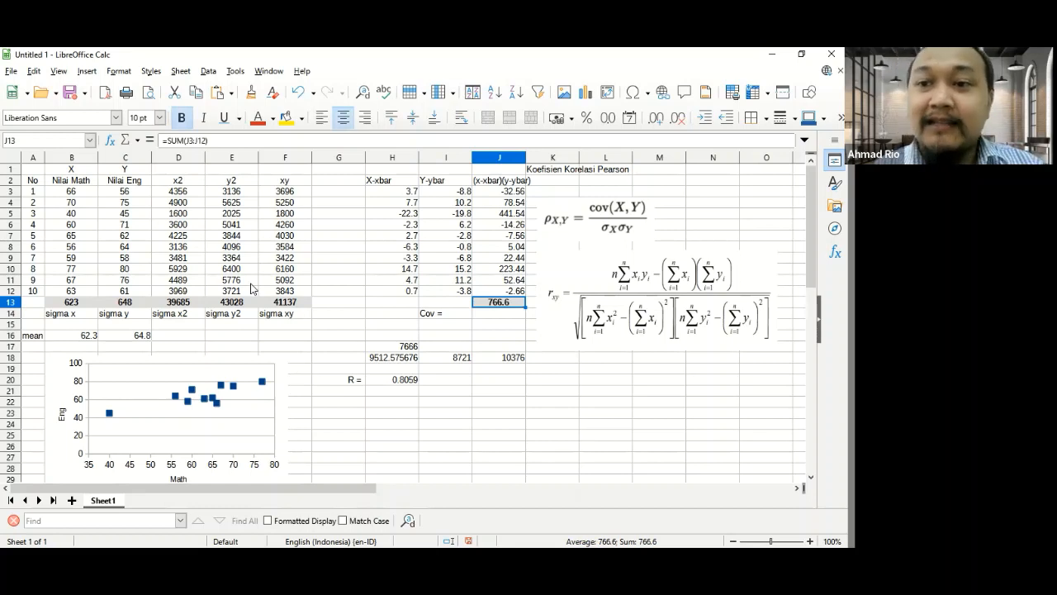
{"action": "key", "text": "Down"}
{"action": "type", "text": "="}
{"action": "key", "text": "Up"}
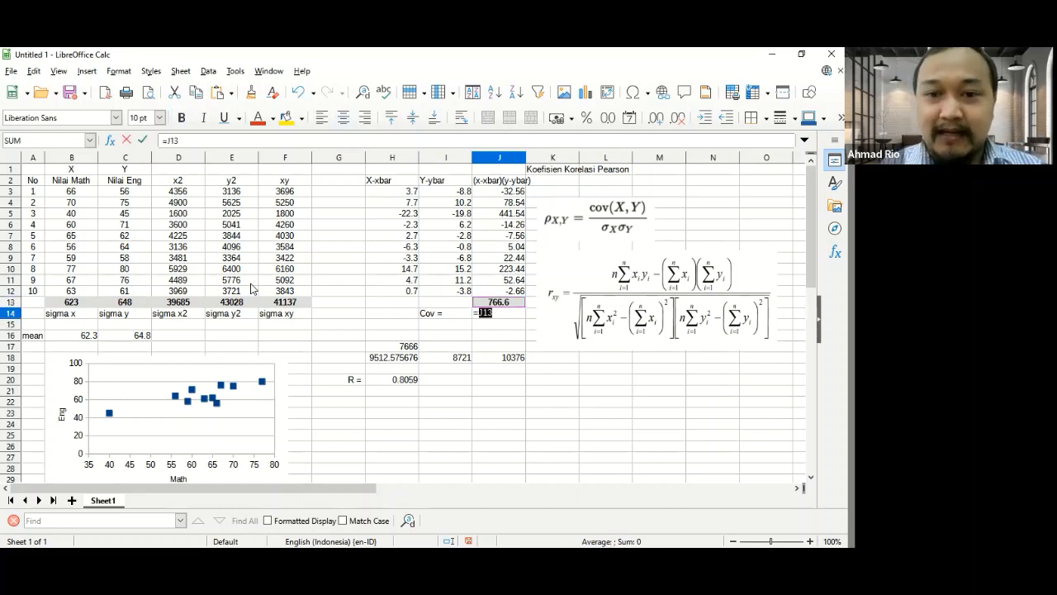
{"action": "type", "text": "/"}
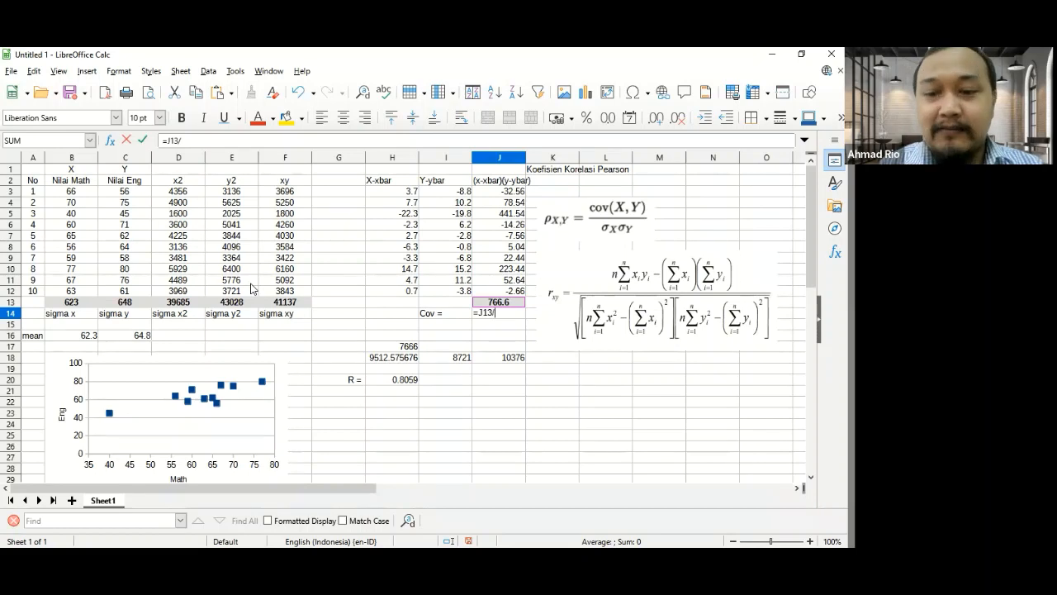
{"action": "type", "text": "10"}
{"action": "key", "text": "Return"}
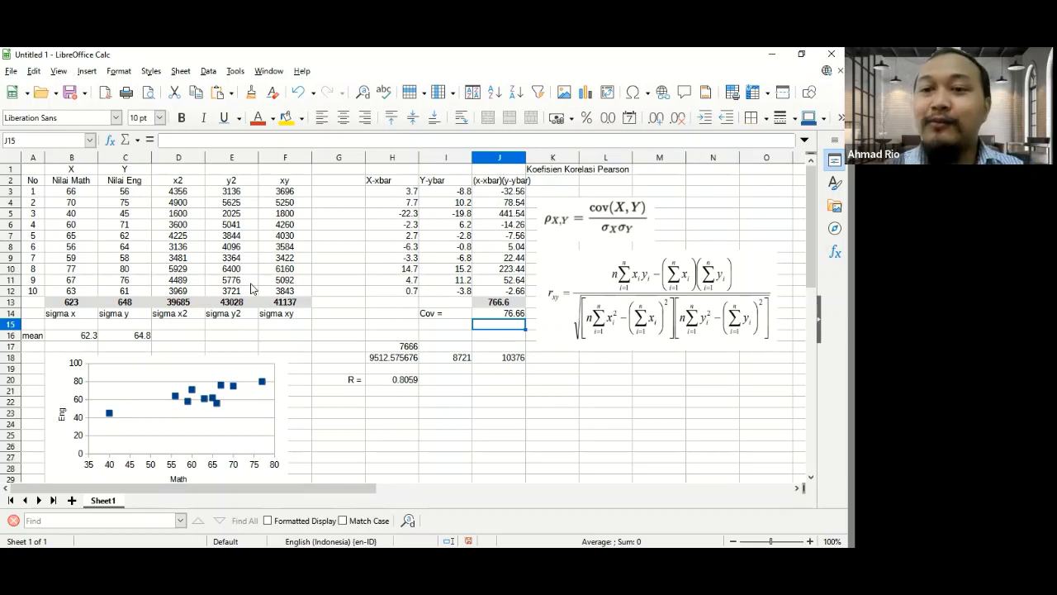
{"action": "key", "text": "Up"}
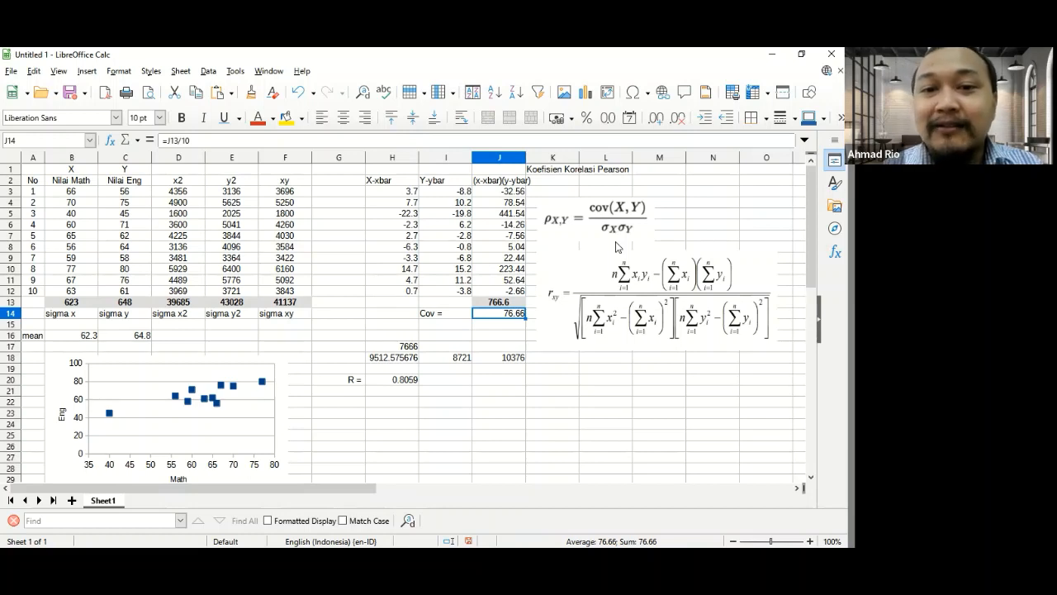
{"action": "key", "text": "Up"}
{"action": "key", "text": "Up"}
{"action": "key", "text": "Up"}
{"action": "key", "text": "Up"}
{"action": "key", "text": "Up"}
{"action": "key", "text": "Up"}
{"action": "key", "text": "Up"}
{"action": "key", "text": "Up"}
{"action": "key", "text": "Up"}
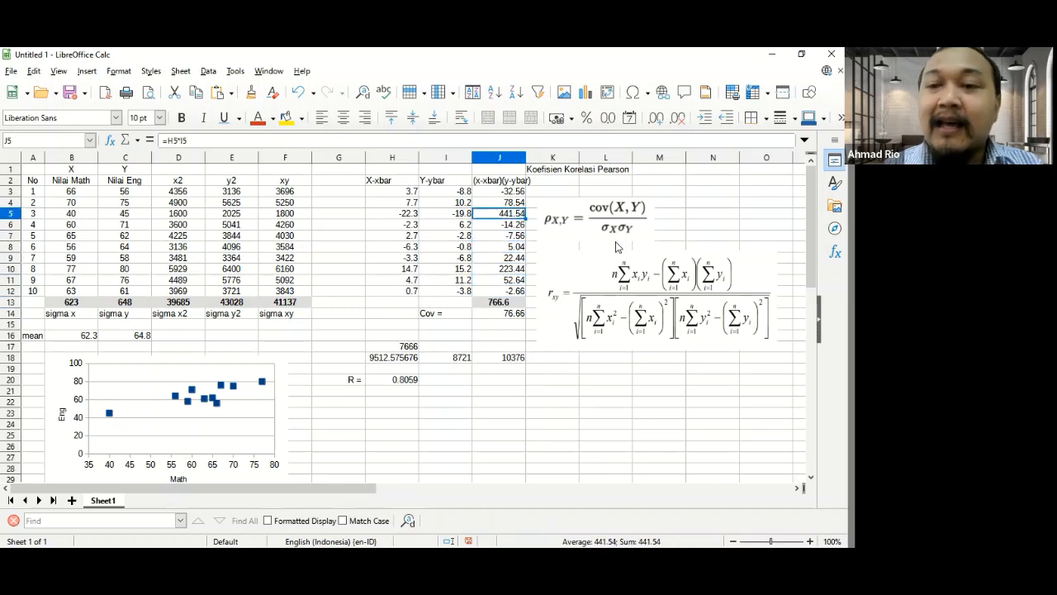
{"action": "key", "text": "Left"}
{"action": "key", "text": "Left"}
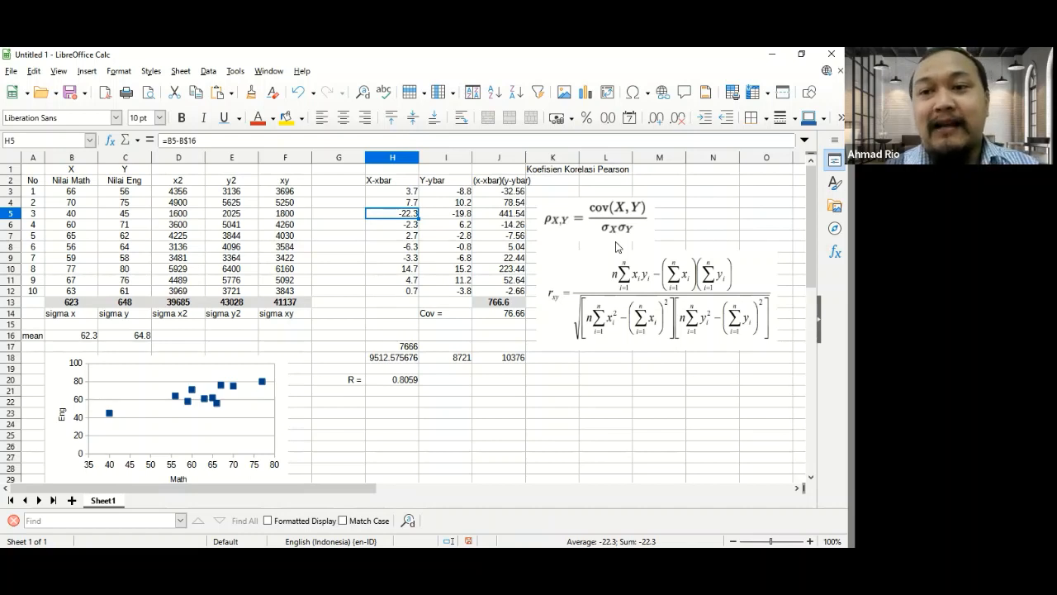
- Move the earlier correlation calculation block G17:J20 down so that it starts at cell G22
{"action": "key", "text": "Down"}
{"action": "key", "text": "Down"}
{"action": "key", "text": "Down"}
{"action": "key", "text": "Down"}
{"action": "key", "text": "Down"}
{"action": "key", "text": "Down"}
{"action": "key", "text": "Down"}
{"action": "key", "text": "Down"}
{"action": "key", "text": "Down"}
{"action": "key", "text": "Down"}
{"action": "key", "text": "Down"}
{"action": "key", "text": "Down"}
{"action": "key", "text": "Left"}
{"action": "key", "text": "shift+Right"}
{"action": "key", "text": "shift+Right"}
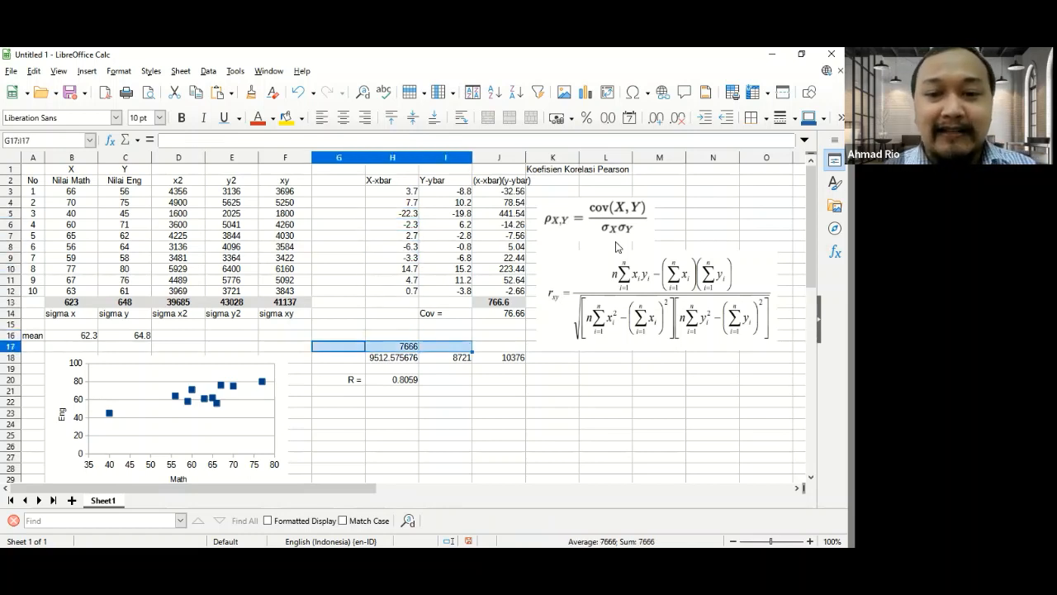
{"action": "key", "text": "shift+Right"}
{"action": "key", "text": "shift+Down"}
{"action": "key", "text": "shift+Down"}
{"action": "key", "text": "shift+Down"}
{"action": "key", "text": "ctrl+x"}
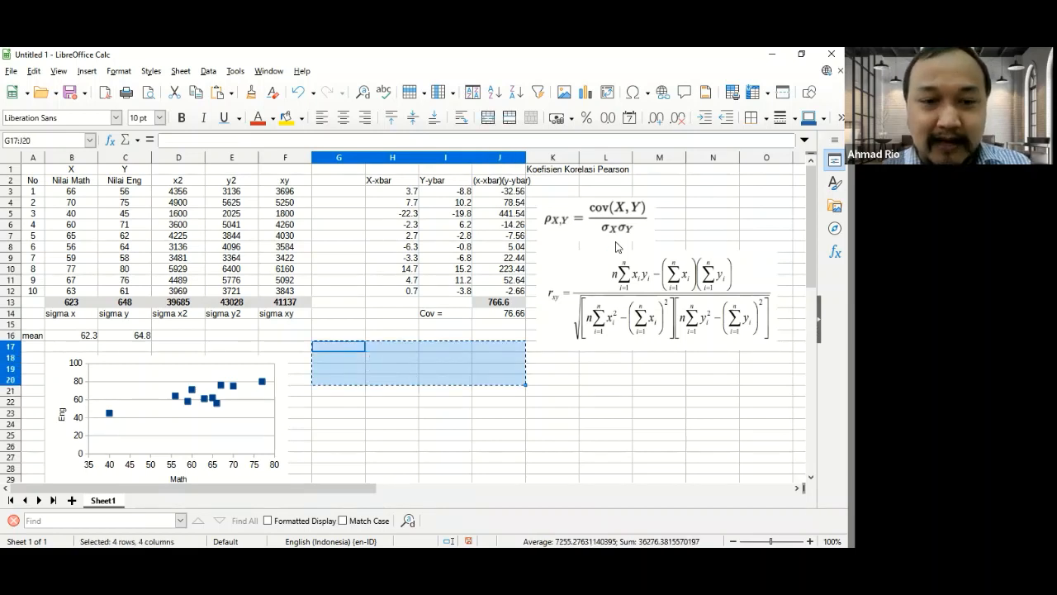
{"action": "key", "text": "Down"}
{"action": "key", "text": "Down"}
{"action": "key", "text": "Down"}
{"action": "key", "text": "Down"}
{"action": "key", "text": "Down"}
{"action": "key", "text": "ctrl+v"}
- Label cell G15 as Var = and align it right
{"action": "key", "text": "Up"}
{"action": "key", "text": "Up"}
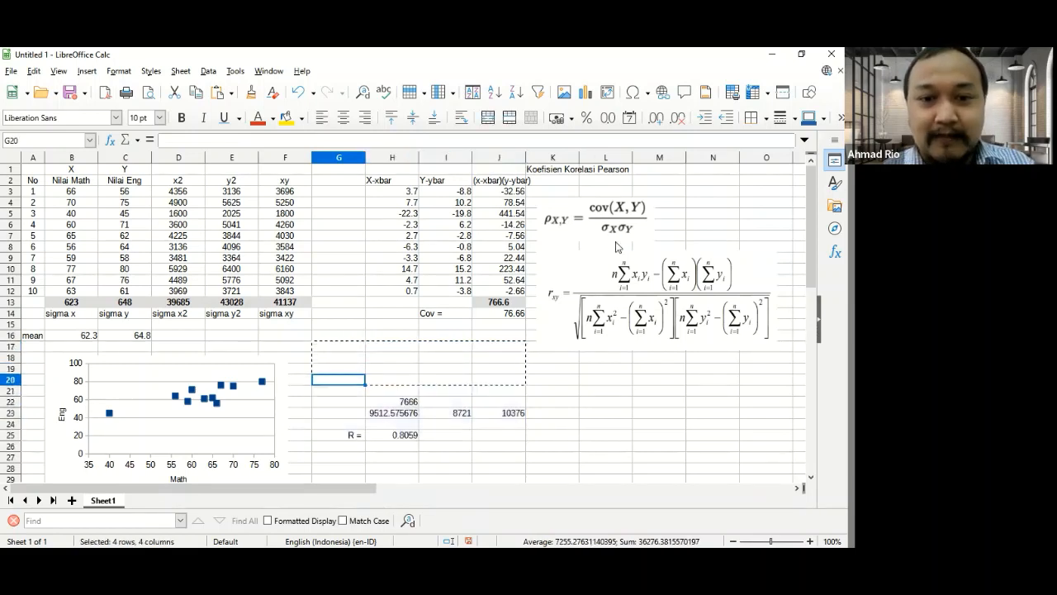
{"action": "key", "text": "Up"}
{"action": "key", "text": "Up"}
{"action": "key", "text": "Up"}
{"action": "key", "text": "Up"}
{"action": "key", "text": "Right"}
{"action": "key", "text": "Up"}
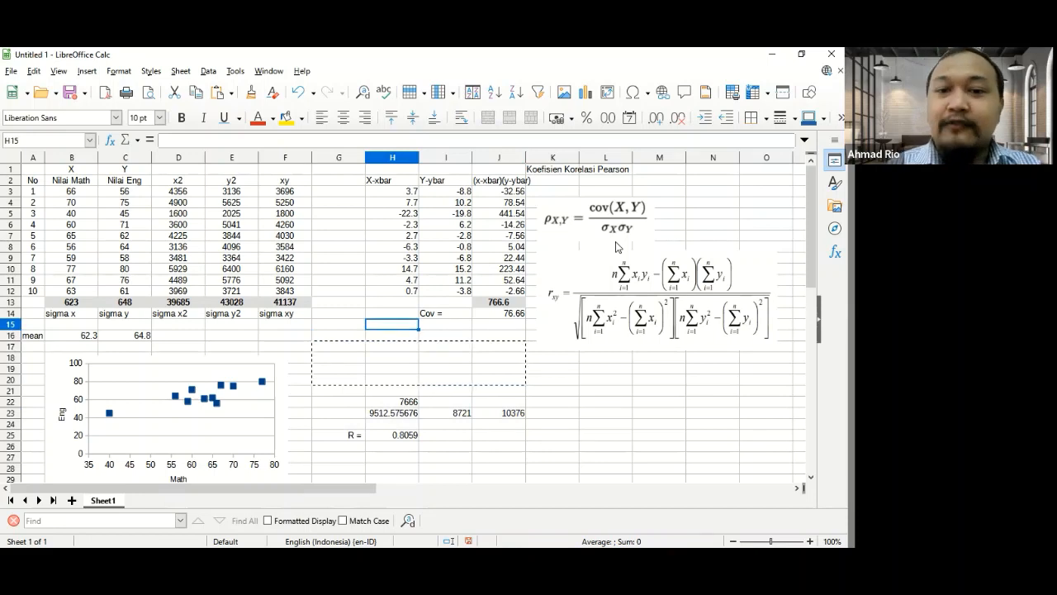
{"action": "key", "text": "Left"}
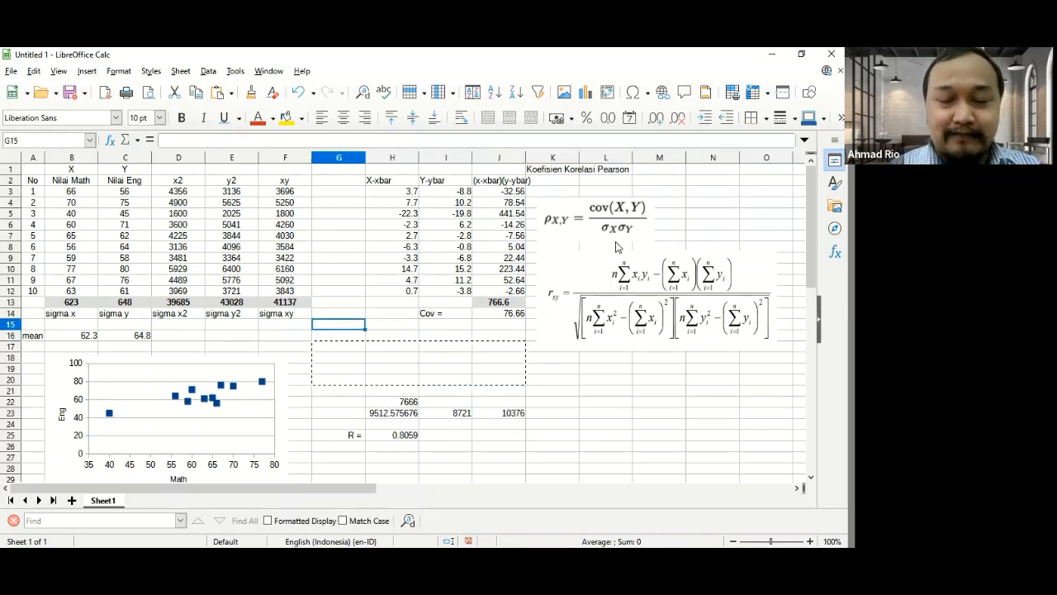
{"action": "type", "text": "var"}
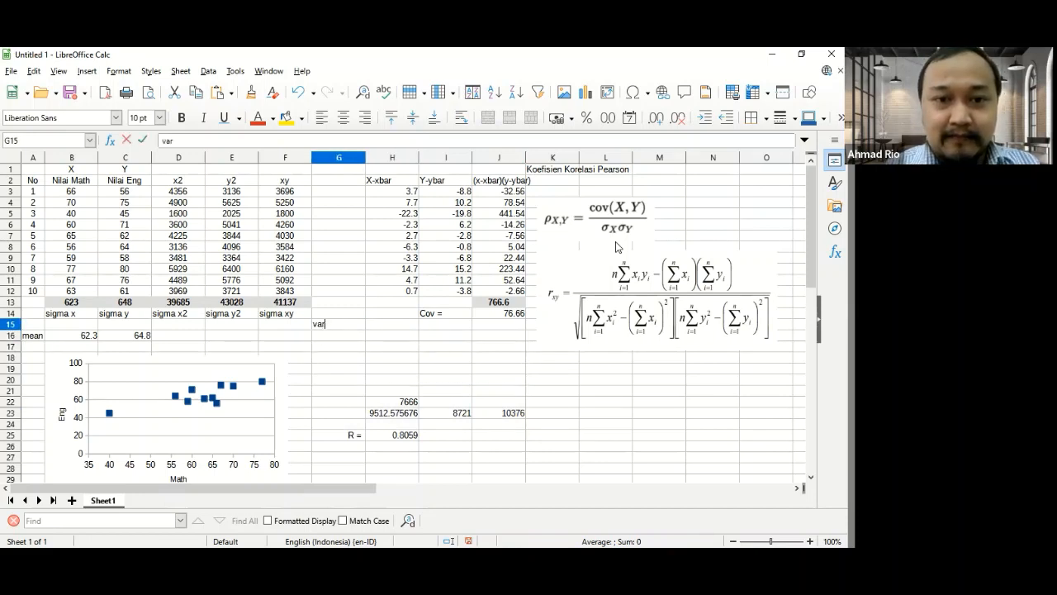
{"action": "type", "text": " ="}
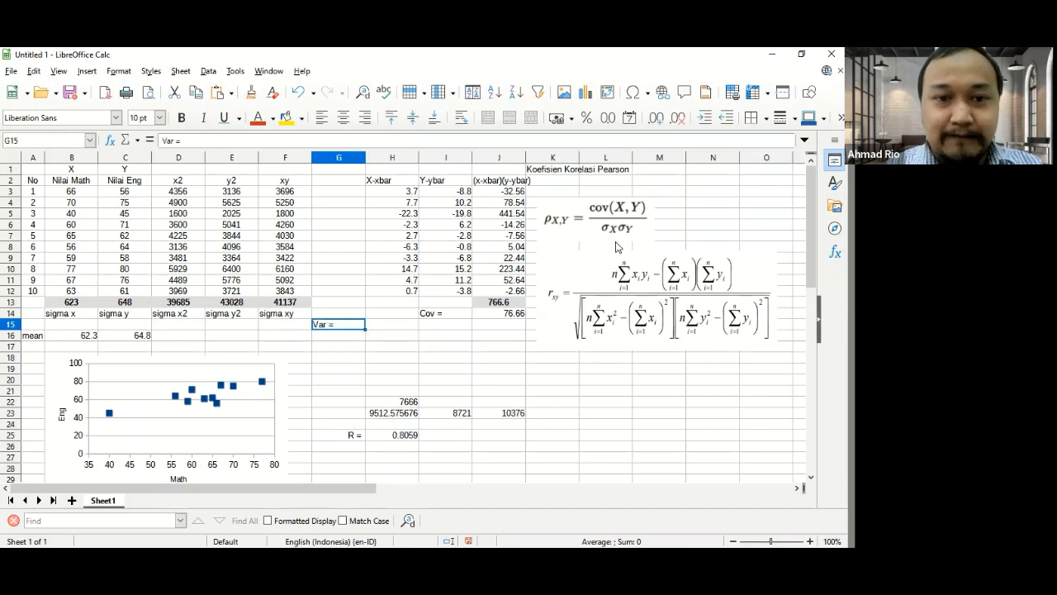
{"action": "left_click", "coordinate": [366, 118]}
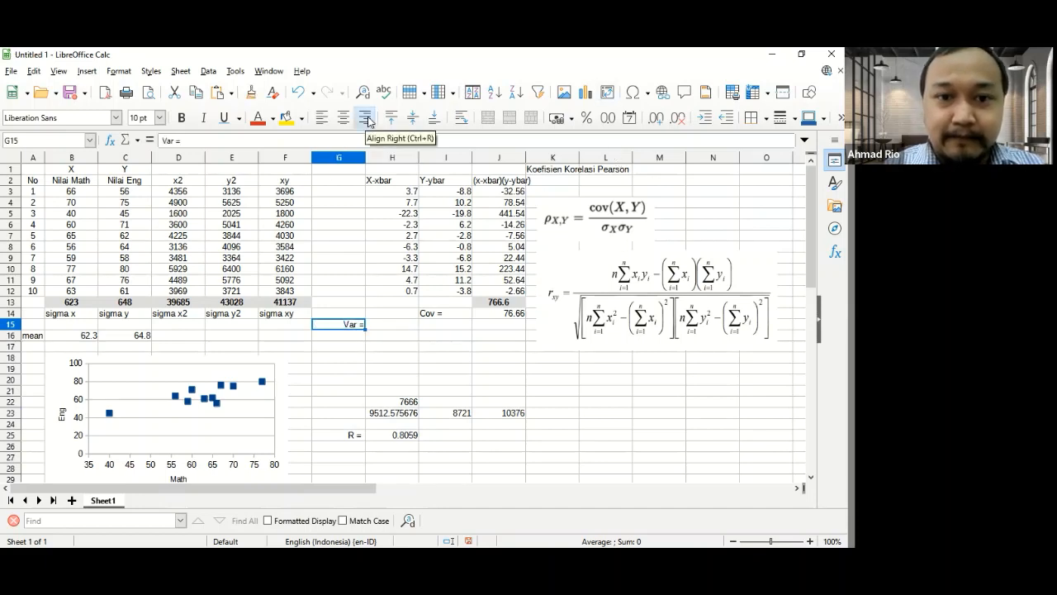
- Align the Cov = label in cell I14 to the right
{"action": "key", "text": "Right"}
{"action": "key", "text": "Right"}
{"action": "key", "text": "Up"}
{"action": "left_click", "coordinate": [369, 122]}
{"action": "key", "text": "Down"}
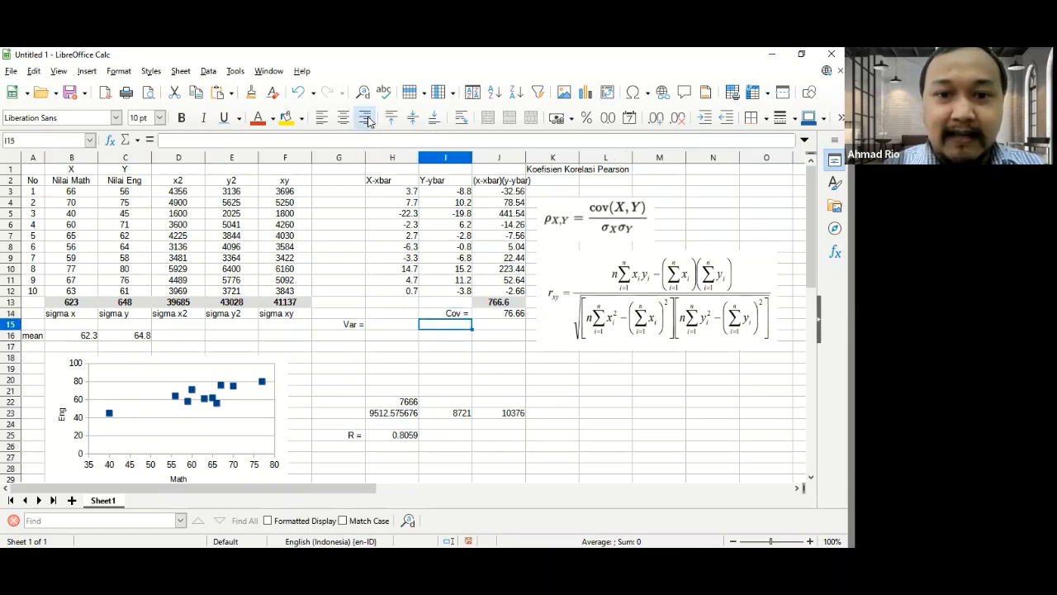
{"action": "key", "text": "Left"}
{"action": "key", "text": "Right"}
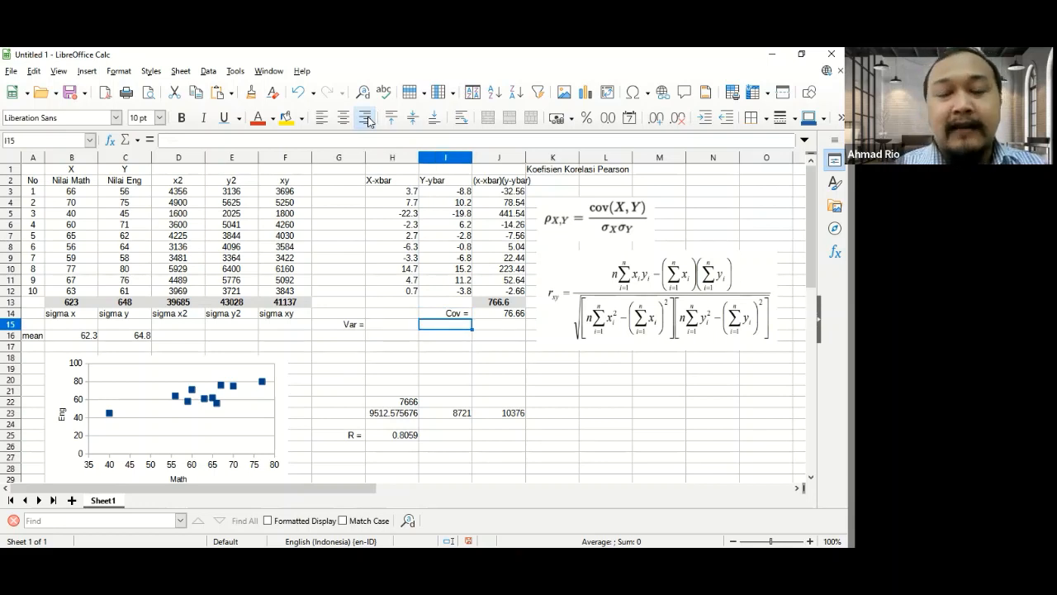
- Label cell G16 as Std = and align it right
{"action": "key", "text": "Down"}
{"action": "key", "text": "Left"}
{"action": "key", "text": "Left"}
{"action": "type", "text": "st"}
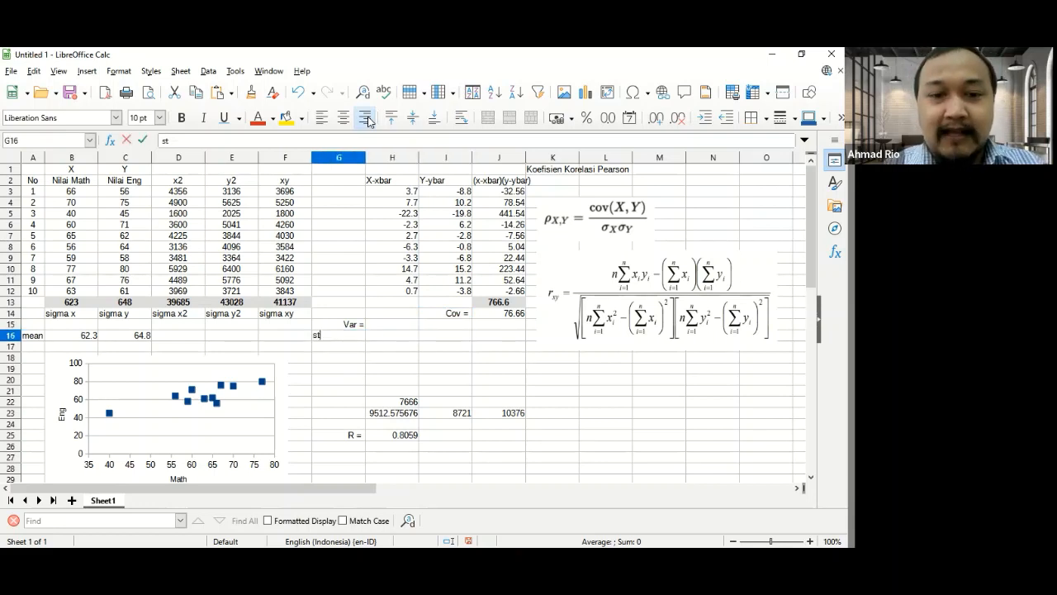
{"action": "type", "text": "d ="}
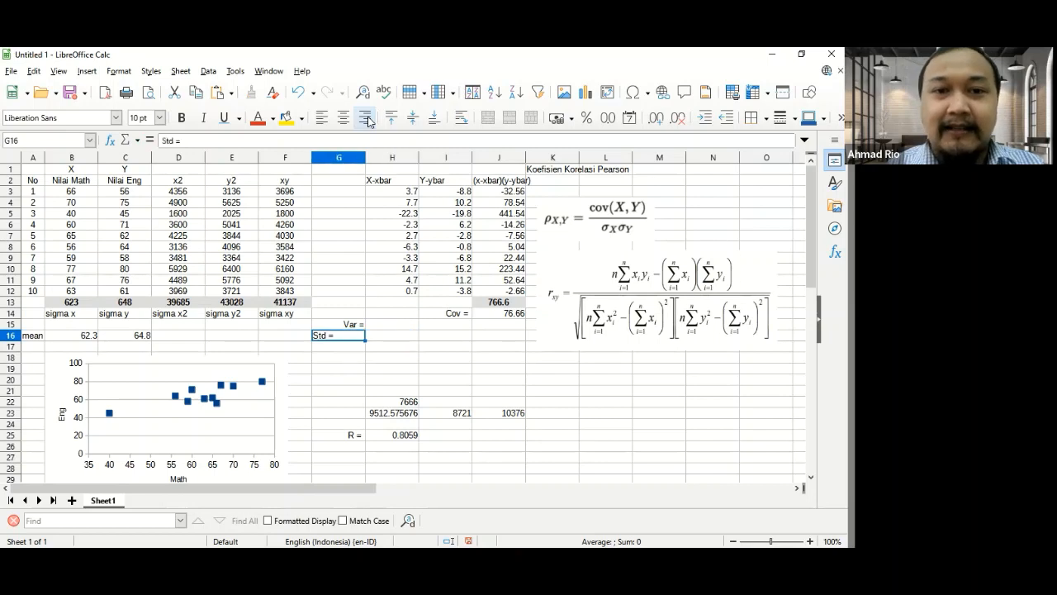
{"action": "left_click", "coordinate": [366, 118]}
- Review the X-xbar deviations in H3:H12 that the variance is based on
{"action": "key", "text": "Up"}
{"action": "key", "text": "Right"}
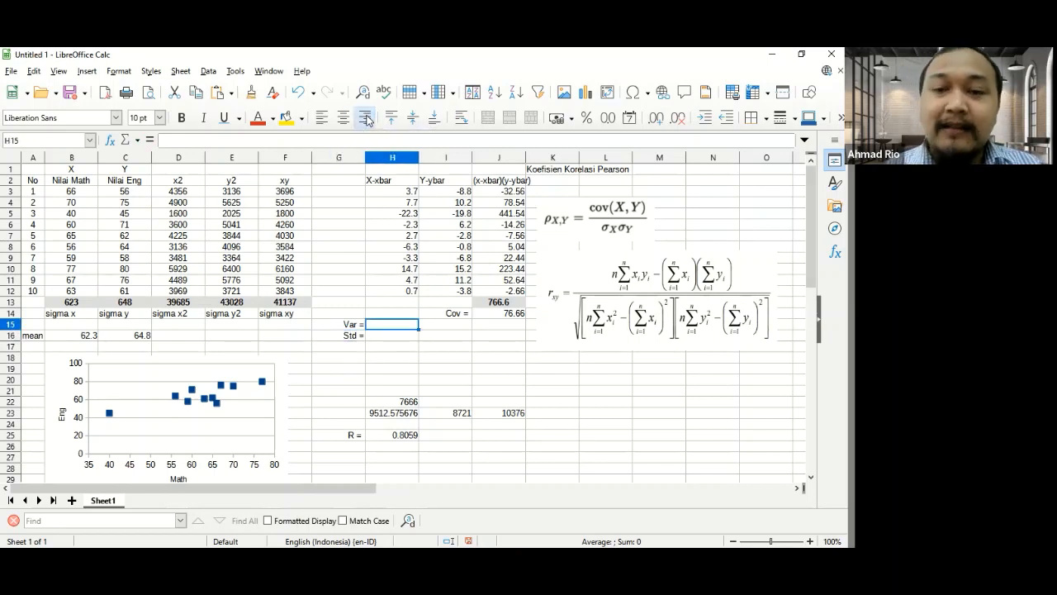
{"action": "key", "text": "Up"}
{"action": "key", "text": "Up"}
{"action": "key", "text": "Up"}
{"action": "key", "text": "Up"}
{"action": "key", "text": "Up"}
{"action": "key", "text": "Up"}
{"action": "key", "text": "Up"}
{"action": "key", "text": "Up"}
{"action": "key", "text": "Up"}
{"action": "key", "text": "Up"}
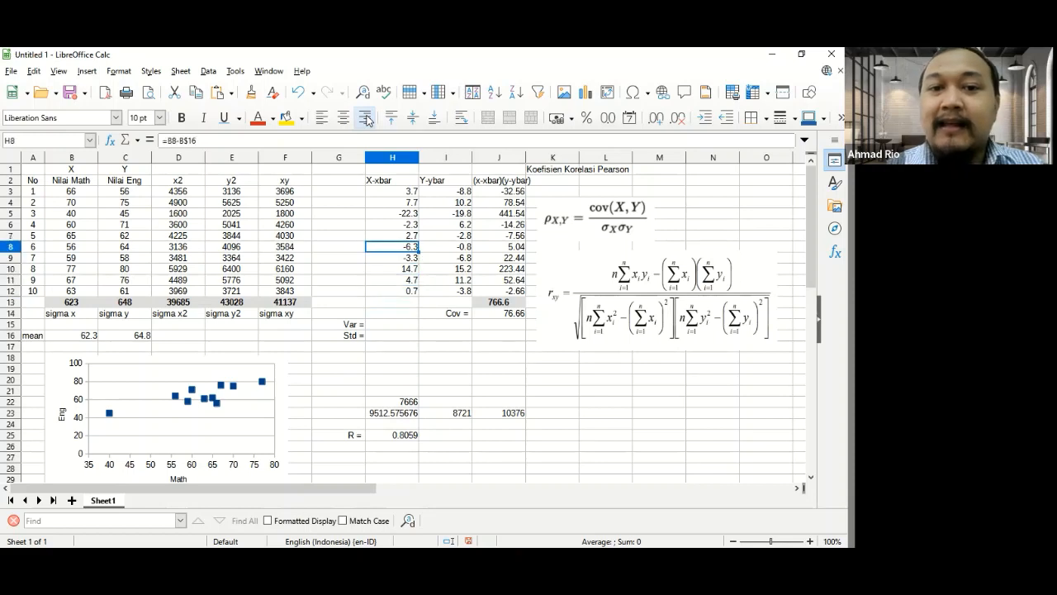
{"action": "key", "text": "Up"}
{"action": "key", "text": "Up"}
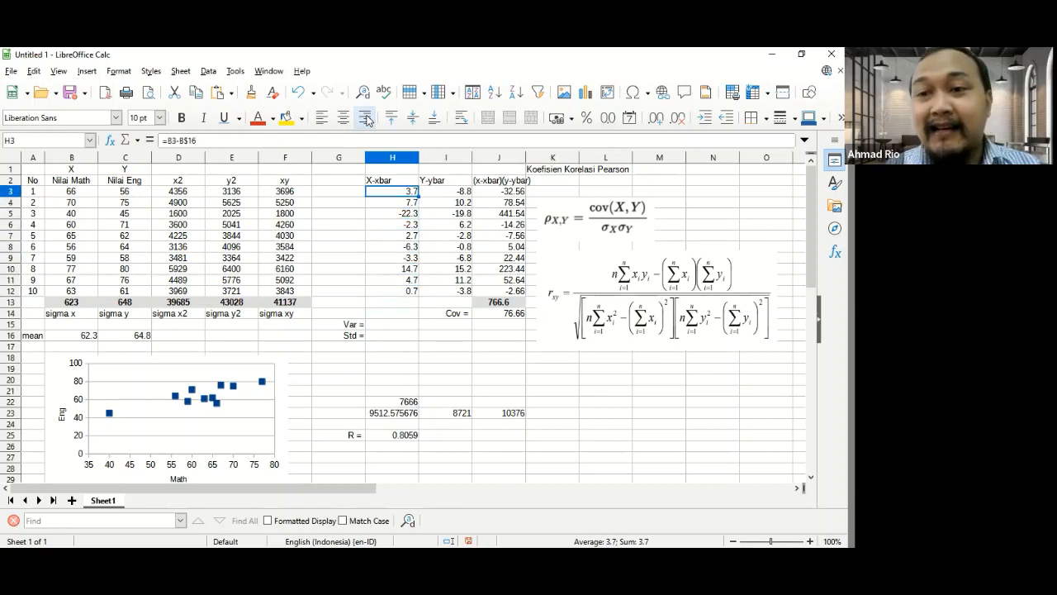
{"action": "key", "text": "Down"}
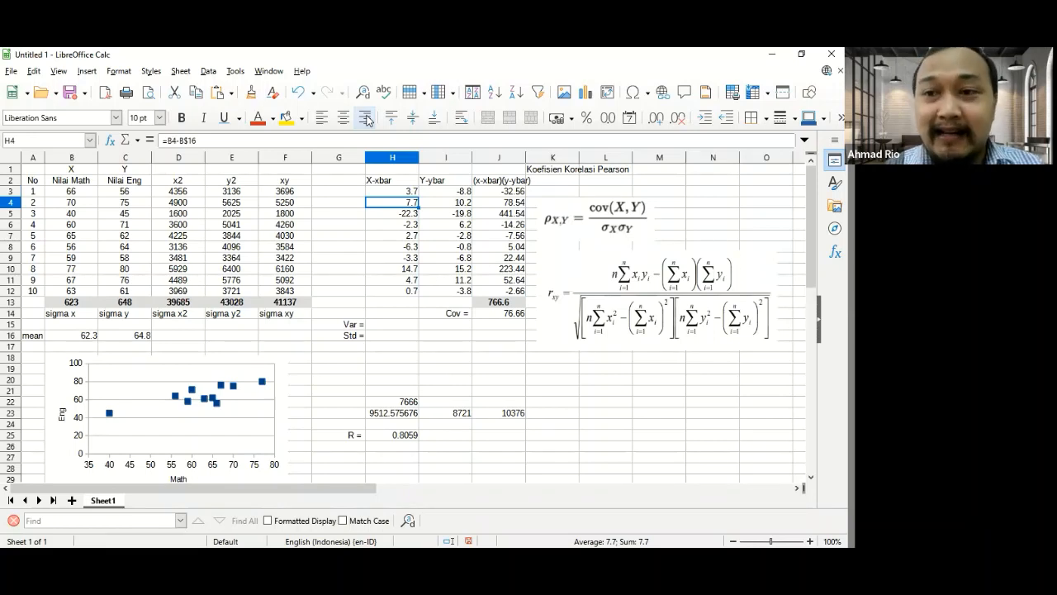
{"action": "key", "text": "Down"}
{"action": "key", "text": "Down"}
{"action": "key", "text": "Down"}
{"action": "key", "text": "Down"}
{"action": "key", "text": "Down"}
{"action": "key", "text": "Down"}
{"action": "key", "text": "Down"}
{"action": "key", "text": "Down"}
{"action": "key", "text": "Down"}
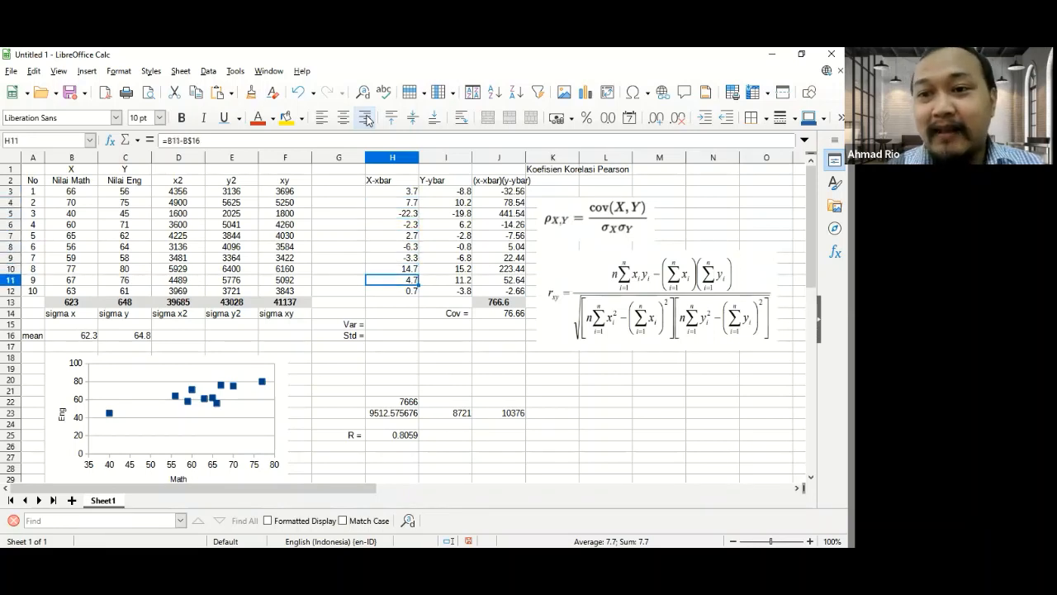
{"action": "key", "text": "Down"}
{"action": "key", "text": "Down"}
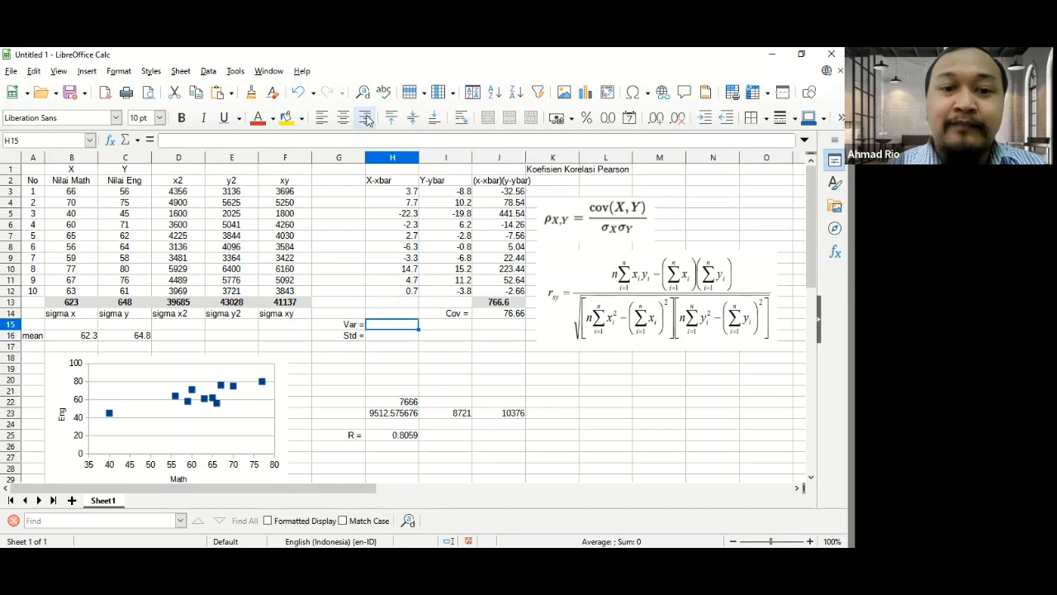
- Sum the squared X deviations in cell H15 with =SUMPRODUCT(H3:H12,H3:H12)
{"action": "type", "text": "="}
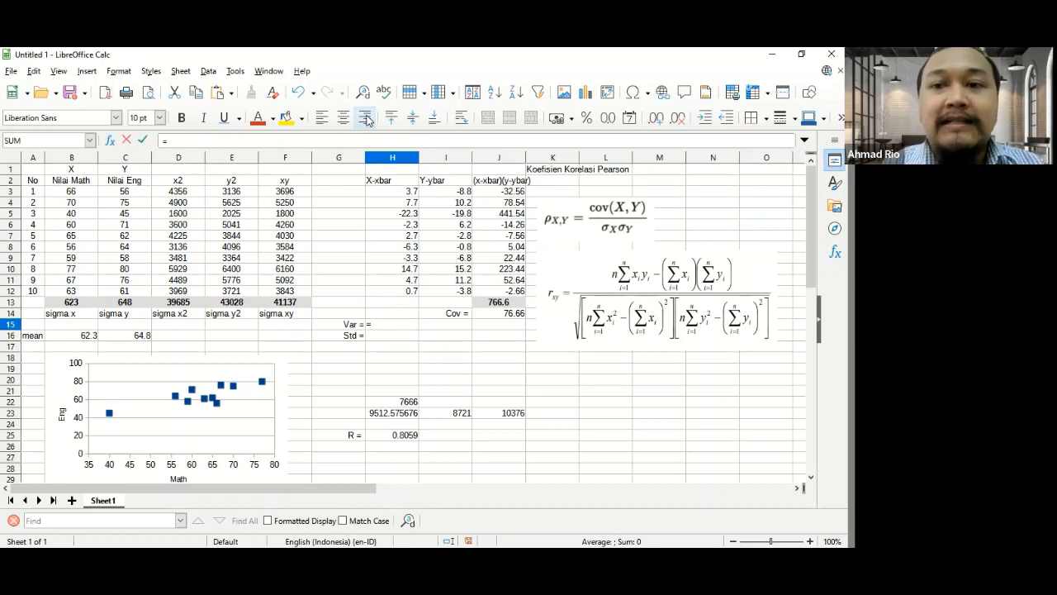
{"action": "type", "text": "suMPRODUCT()"}
{"action": "key", "text": "Return"}
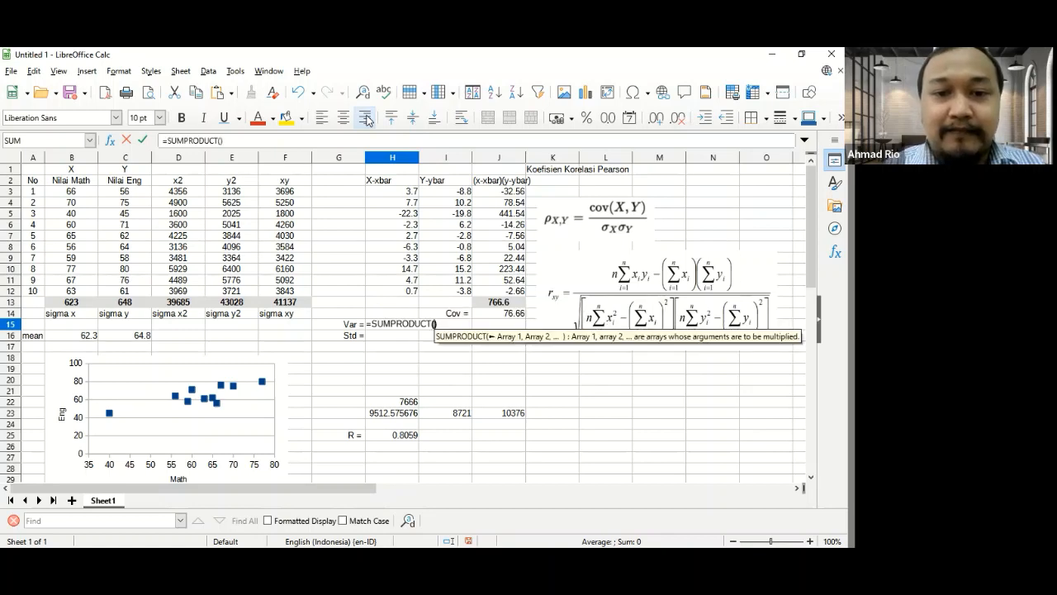
{"action": "key", "text": "Up"}
{"action": "key", "text": "Up"}
{"action": "key", "text": "Up"}
{"action": "key", "text": "shift+Up"}
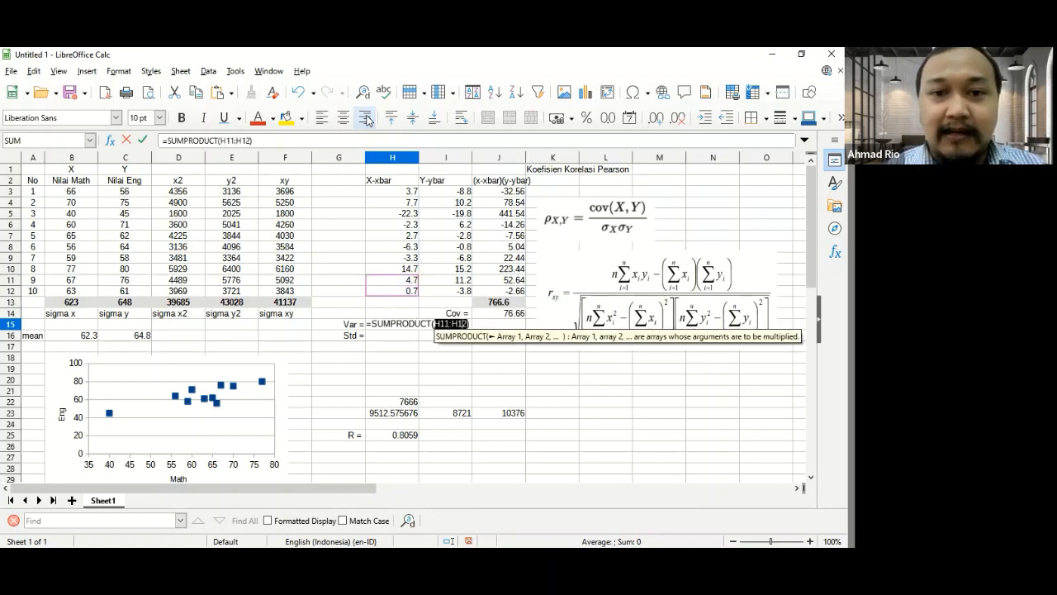
{"action": "key", "text": "shift+Up"}
{"action": "key", "text": "shift+Up"}
{"action": "key", "text": "shift+Up"}
{"action": "key", "text": "shift+Up"}
{"action": "key", "text": "shift+Up"}
{"action": "key", "text": "shift+Up"}
{"action": "key", "text": "shift+Up"}
{"action": "key", "text": "shift+Up"}
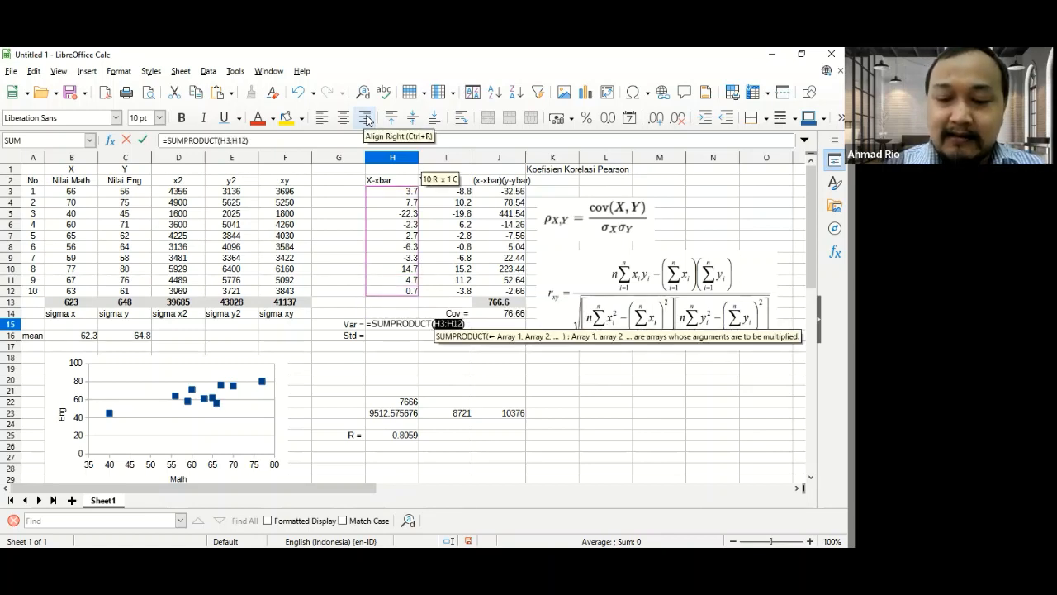
{"action": "type", "text": ";"}
{"action": "key", "text": "Up"}
{"action": "key", "text": "Up"}
{"action": "key", "text": "Up"}
{"action": "key", "text": "Up"}
{"action": "key", "text": "Up"}
{"action": "key", "text": "Up"}
{"action": "key", "text": "Up"}
{"action": "key", "text": "Up"}
{"action": "key", "text": "Up"}
{"action": "key", "text": "Up"}
{"action": "key", "text": "Up"}
{"action": "key", "text": "Up"}
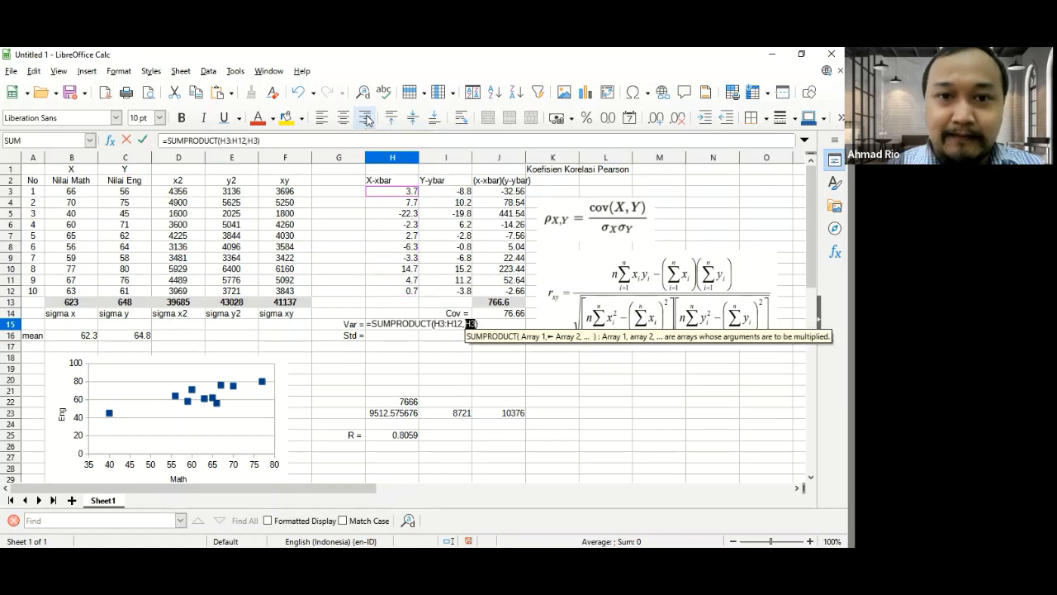
{"action": "key", "text": "shift+Down"}
{"action": "key", "text": "shift+Down"}
{"action": "key", "text": "shift+Down"}
{"action": "key", "text": "shift+Down"}
{"action": "key", "text": "shift+Down"}
{"action": "key", "text": "shift+Down"}
{"action": "key", "text": "shift+Down"}
{"action": "key", "text": "shift+Down"}
{"action": "key", "text": "shift+Down"}
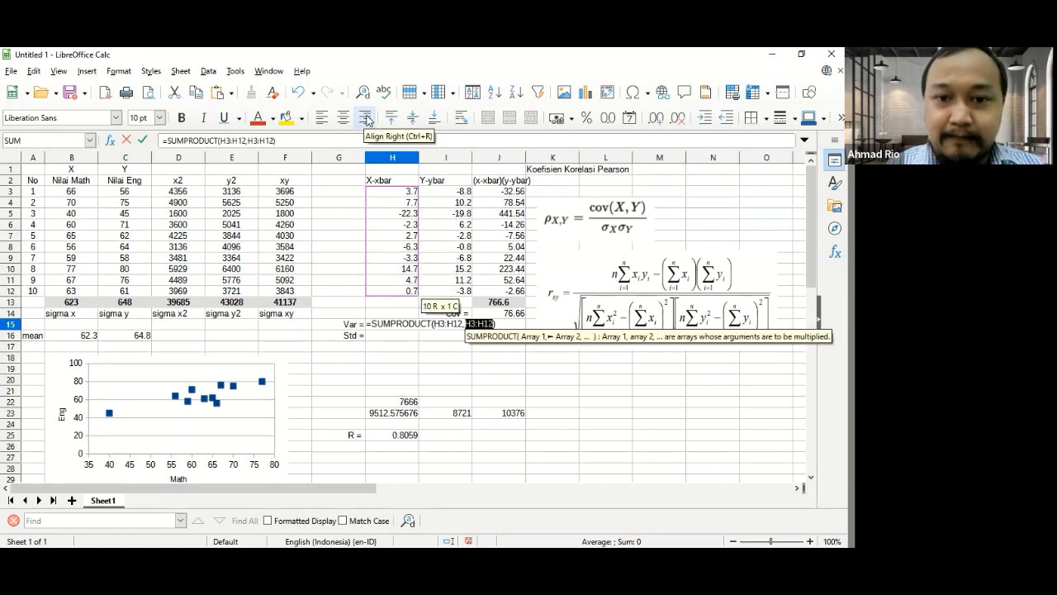
{"action": "key", "text": "Return"}
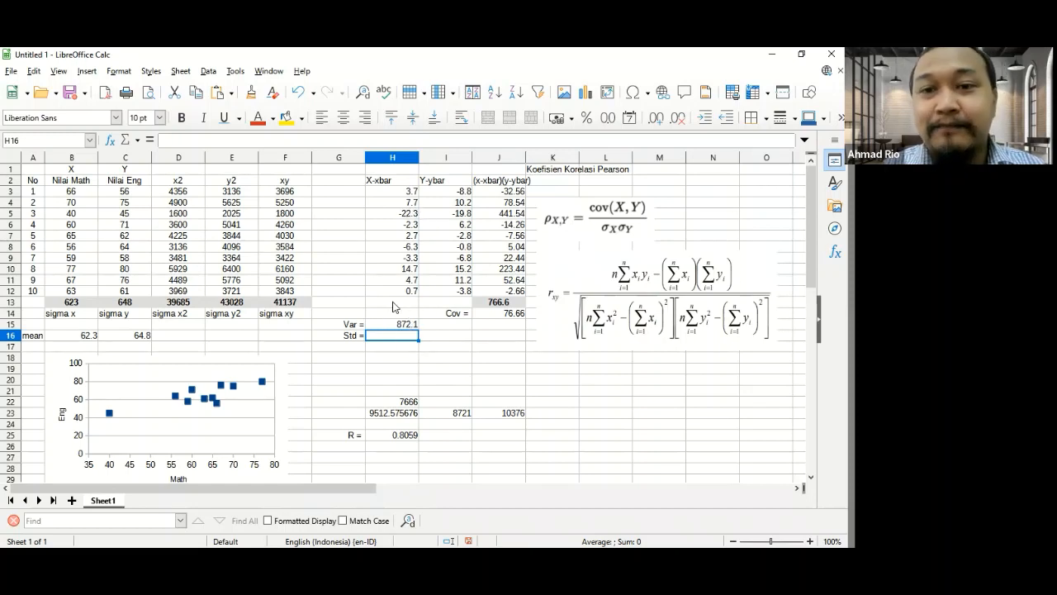
- Try summing the products of the X and Y deviations in J15 with =SUMPRODUCT(H3:H12,I3:I12), and clear the cell again
{"action": "left_click", "coordinate": [500, 327]}
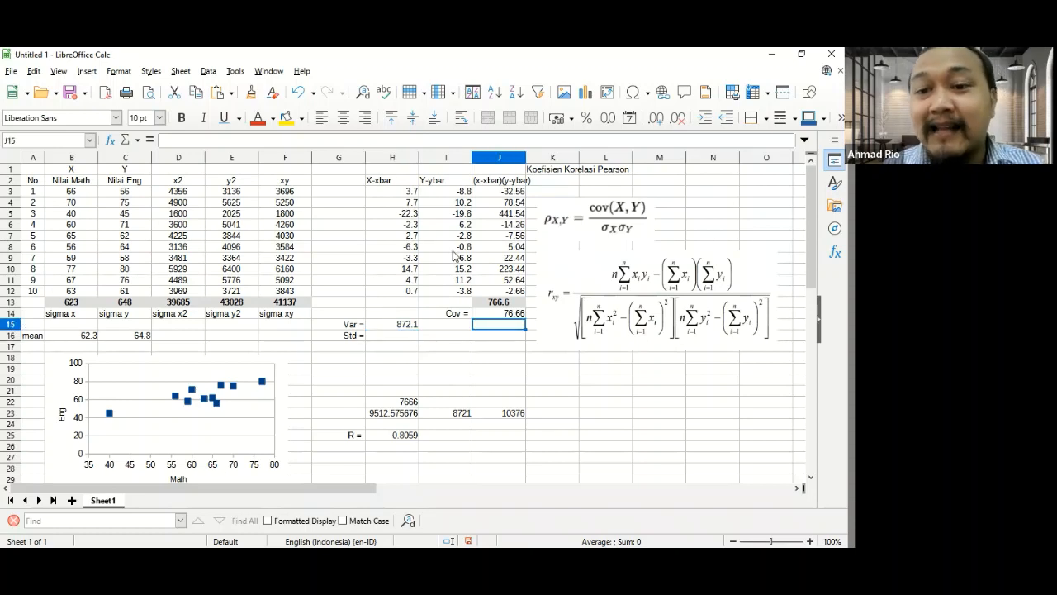
{"action": "type", "text": "=sump"}
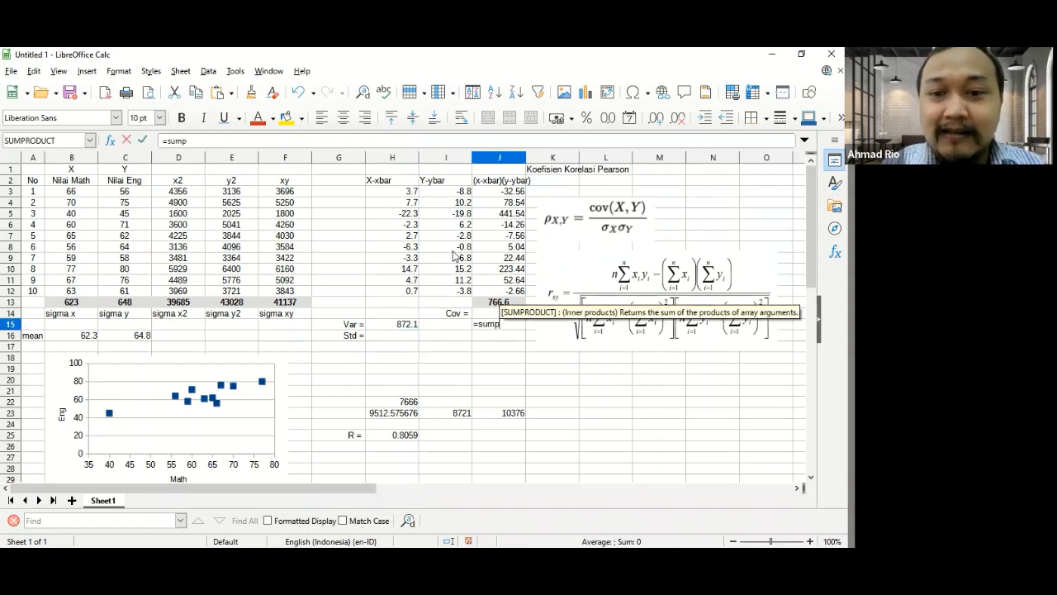
{"action": "key", "text": "Return"}
{"action": "key", "text": "Up"}
{"action": "type", "text": "="}
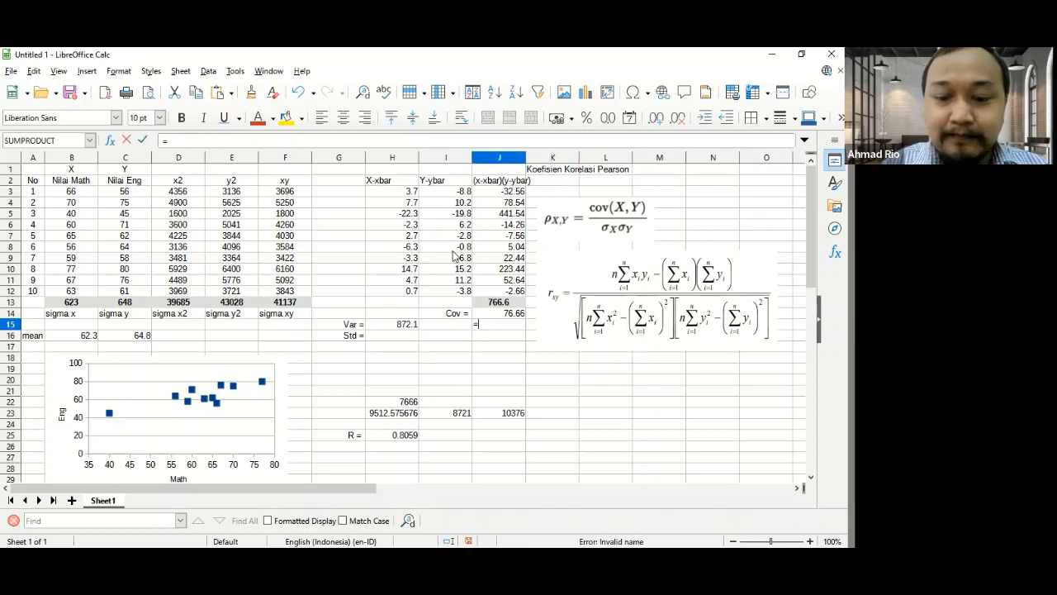
{"action": "type", "text": "sump"}
{"action": "key", "text": "Return"}
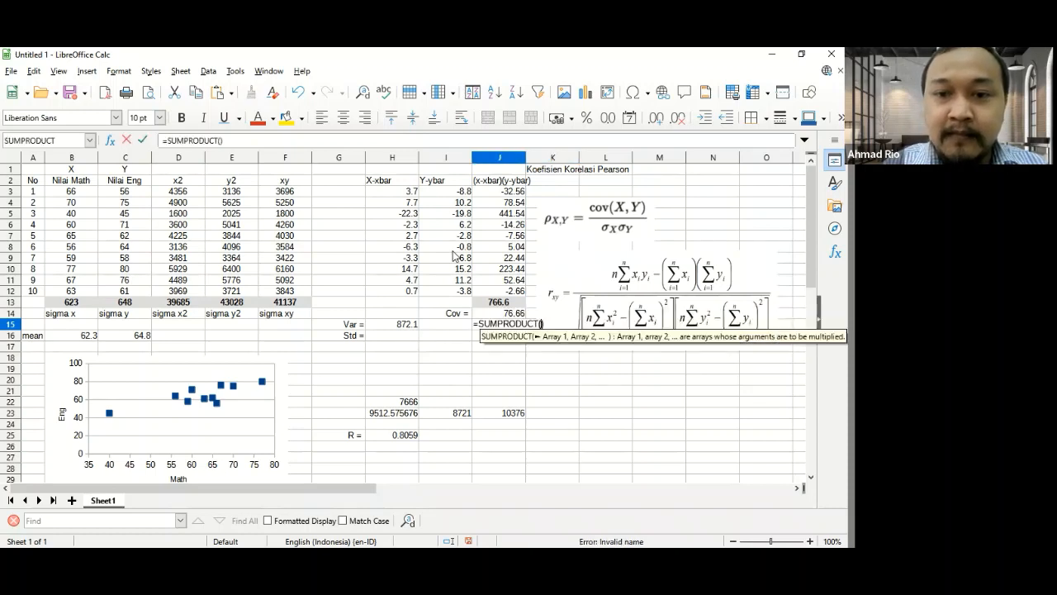
{"action": "left_click", "coordinate": [393, 193]}
{"action": "left_click_drag", "start_coordinate": [394, 233], "coordinate": [394, 297]}
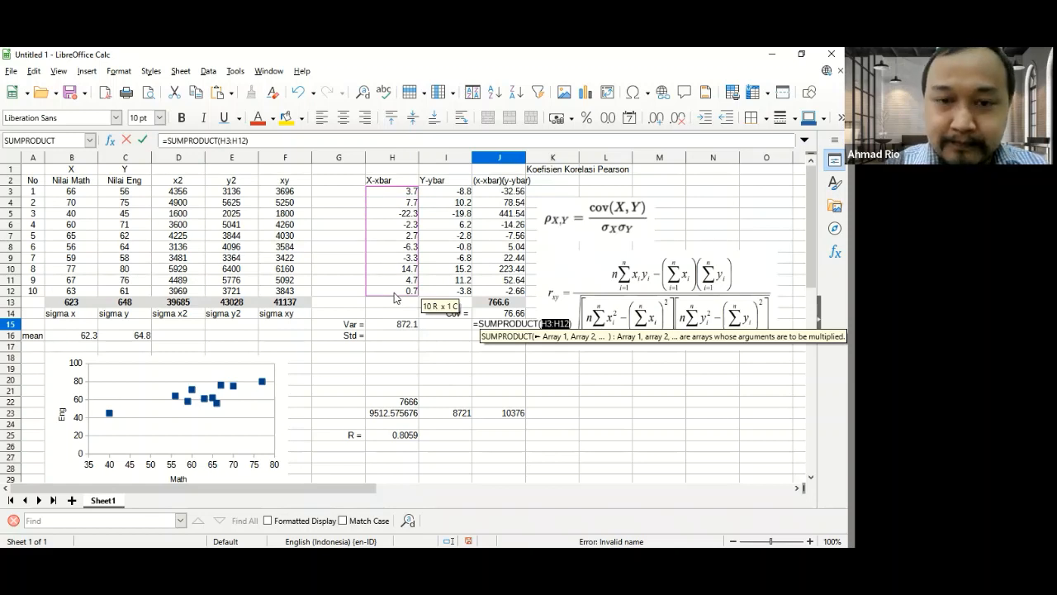
{"action": "type", "text": ","}
{"action": "left_click_drag", "start_coordinate": [431, 192], "coordinate": [439, 295]}
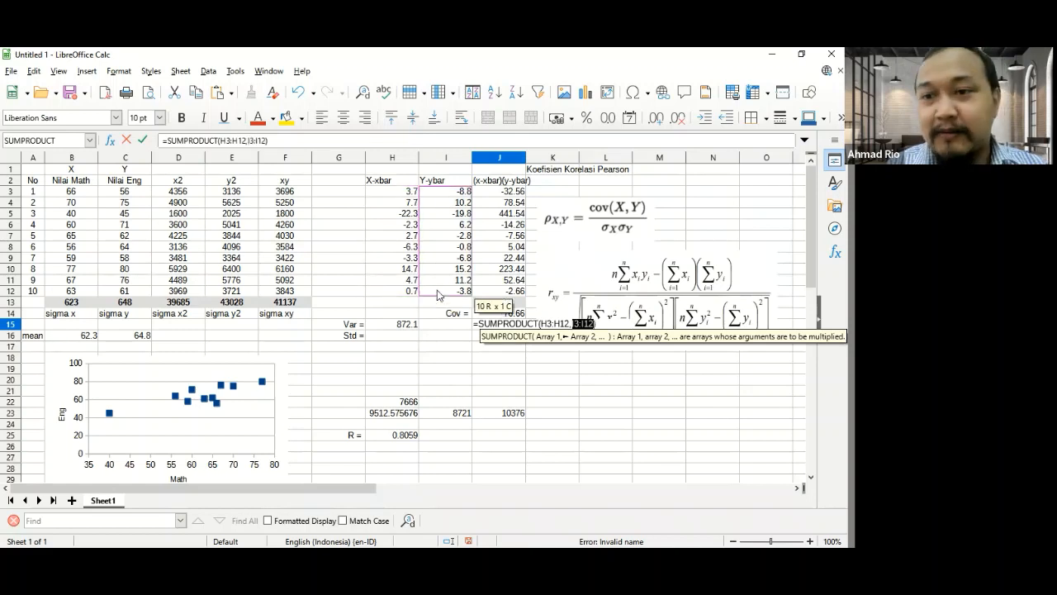
{"action": "key", "text": "Return"}
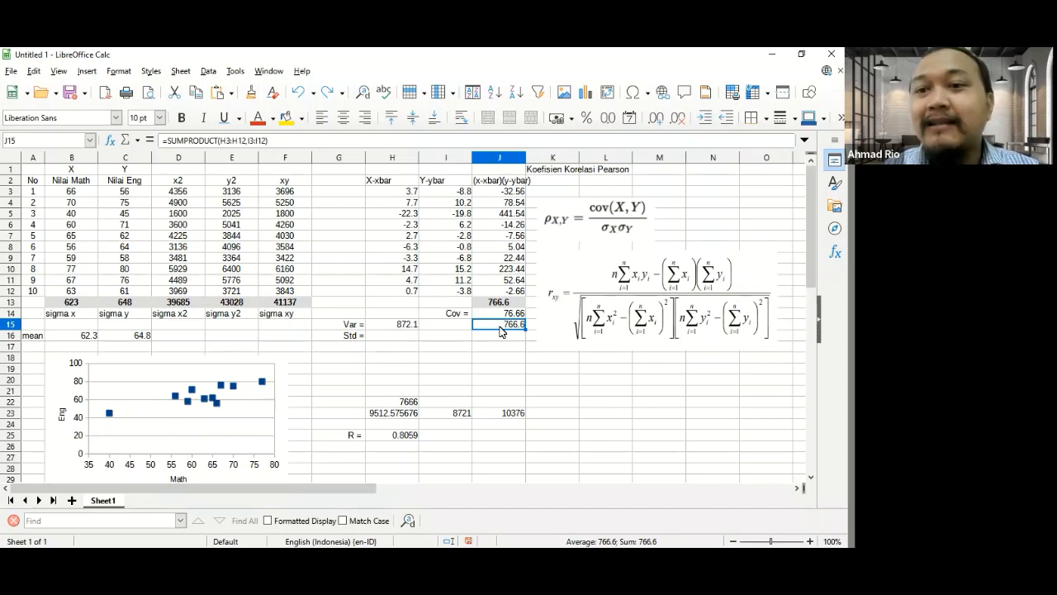
{"action": "key", "text": "Delete"}
- Divide the sum of squared X deviations in H15 by 10, making the formula =SUMPRODUCT(H3:H12,H3:H12)/10
{"action": "key", "text": "Left"}
{"action": "key", "text": "Left"}
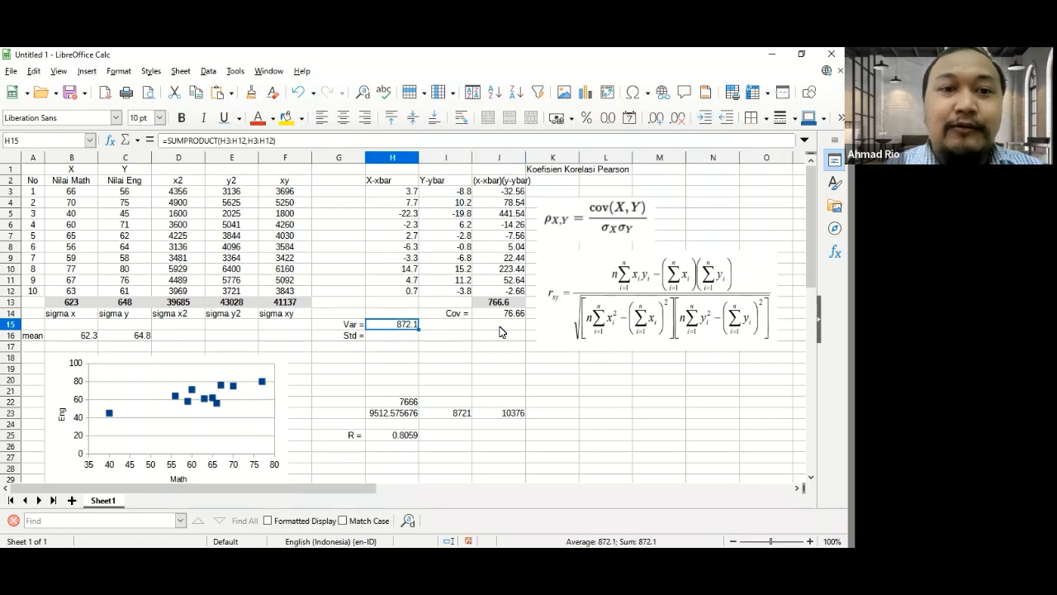
{"action": "left_click", "coordinate": [328, 143]}
{"action": "type", "text": "/10"}
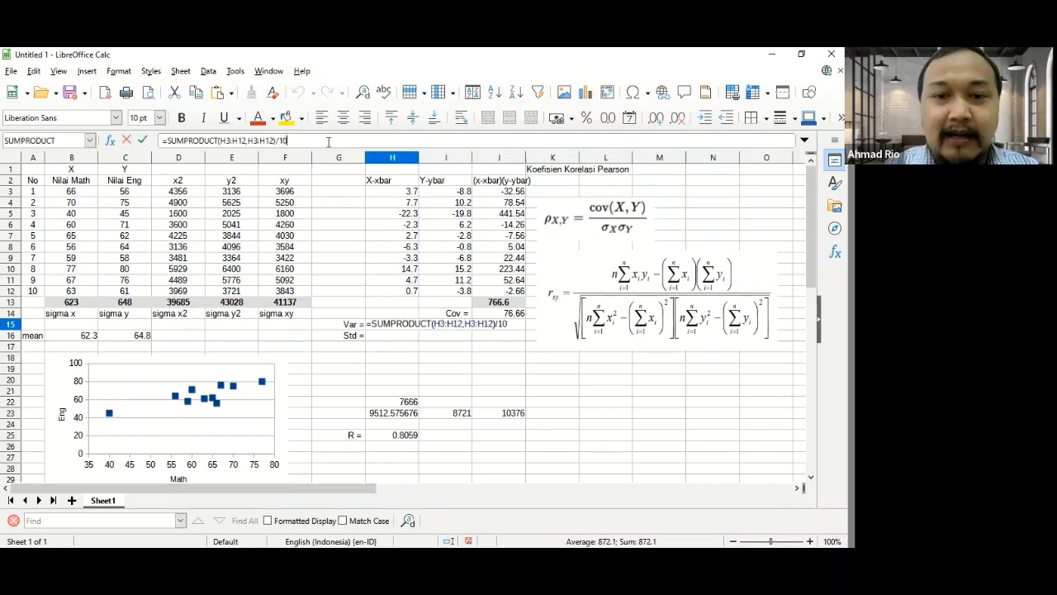
{"action": "key", "text": "Return"}
- Copy the variance formula from H15 into I15 to calculate the variance of the Y scores
{"action": "key", "text": "Up"}
{"action": "key", "text": "ctrl+c"}
{"action": "key", "text": "Right"}
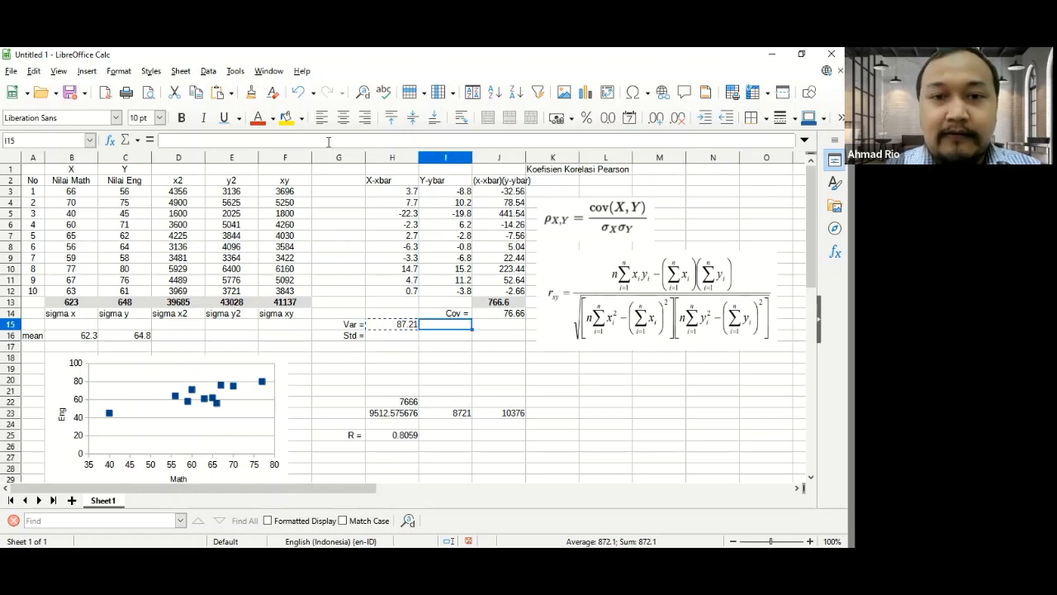
{"action": "key", "text": "ctrl+v"}
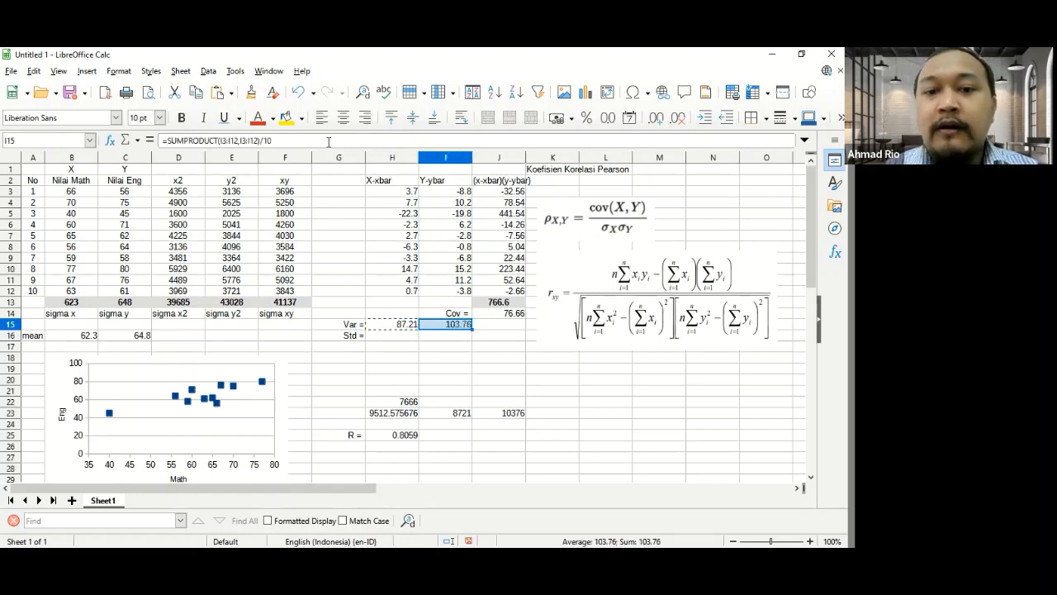
{"action": "key", "text": "Down"}
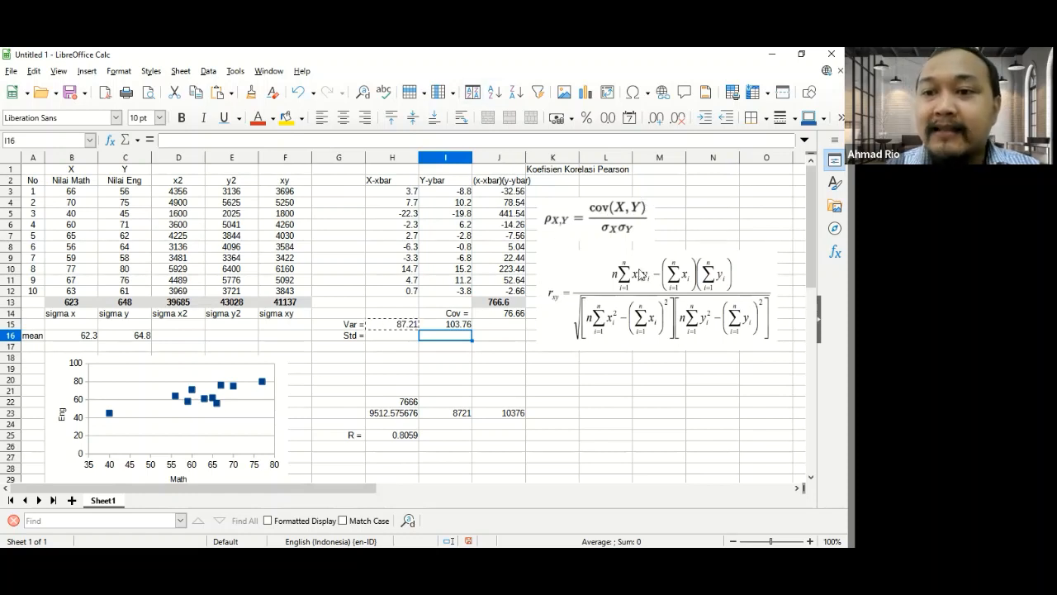
- Calculate the X standard deviation in H16 as the square root of the variance with =SQRT(H15)
{"action": "left_click", "coordinate": [385, 342]}
{"action": "type", "text": "=sq"}
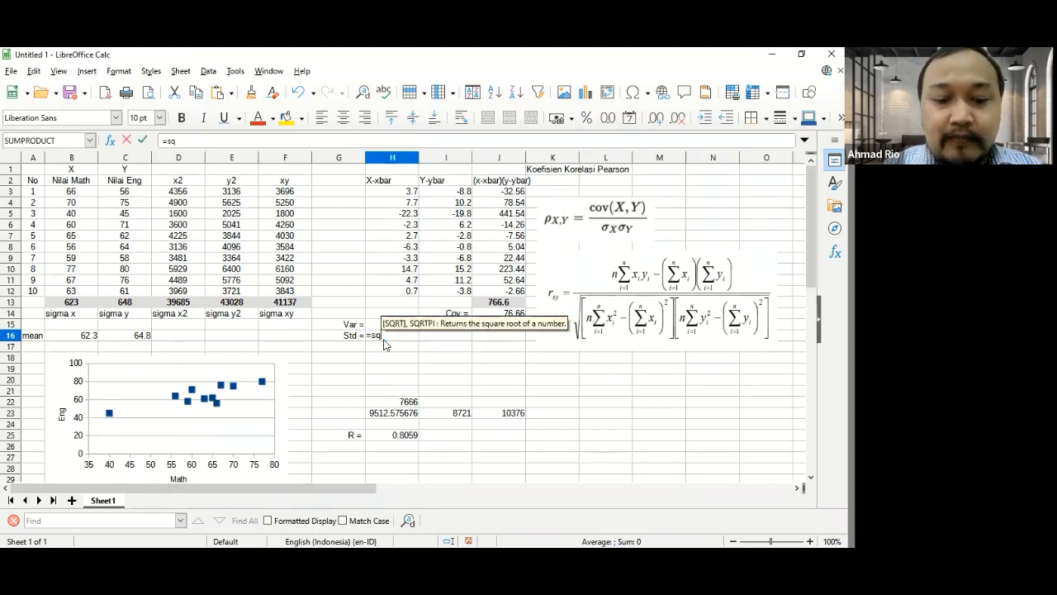
{"action": "key", "text": "Return"}
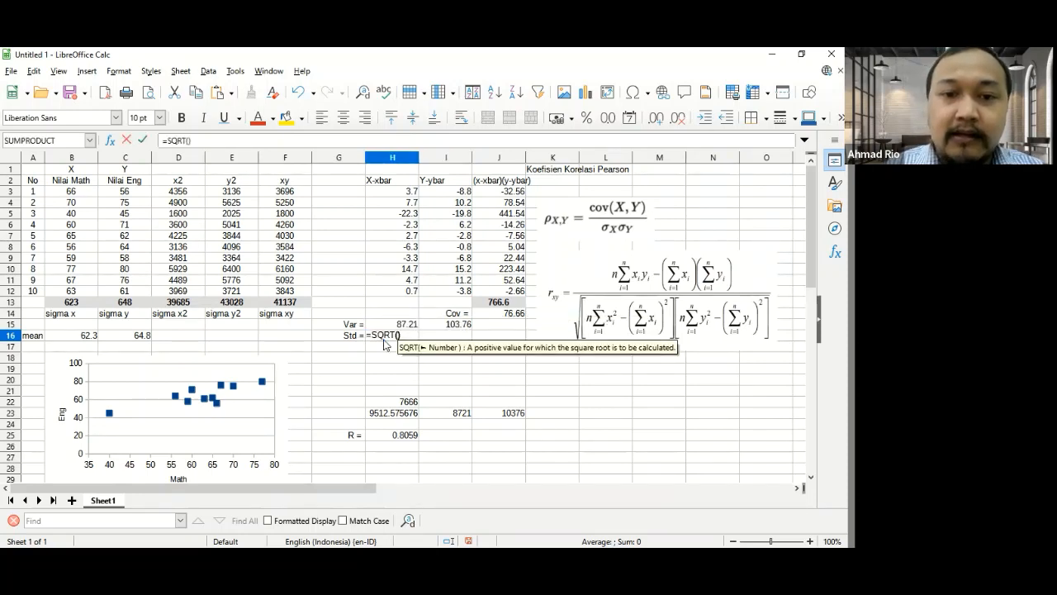
{"action": "key", "text": "Up"}
{"action": "type", "text": ")"}
{"action": "key", "text": "Return"}
- Copy the standard deviation formula from H16 into I16 for the Y scores
{"action": "key", "text": "Right"}
{"action": "key", "text": "Up"}
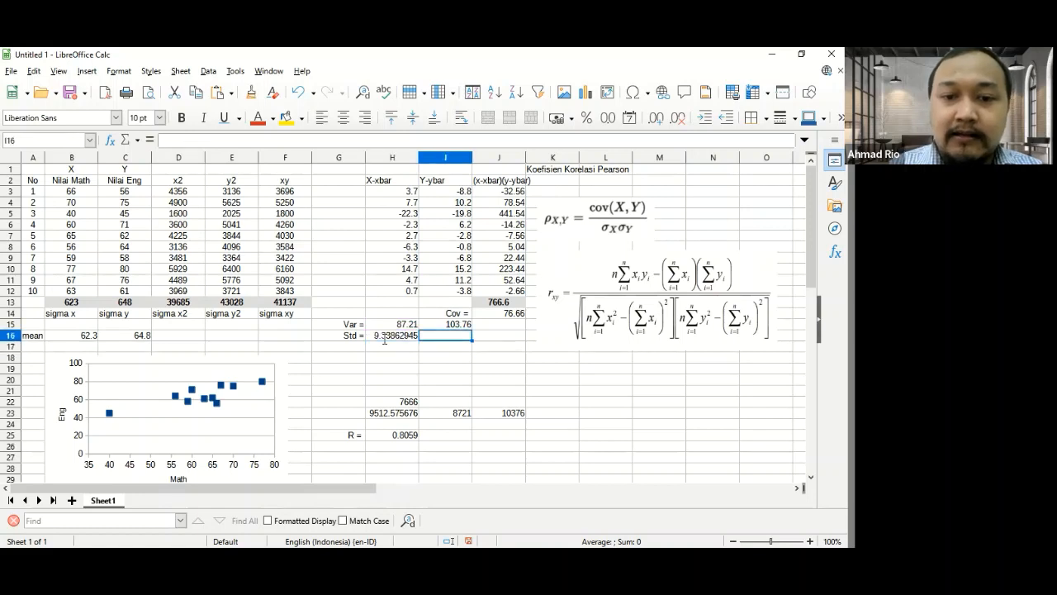
{"action": "left_click", "coordinate": [384, 337]}
{"action": "key", "text": "ctrl+c"}
{"action": "key", "text": "Right"}
{"action": "key", "text": "ctrl+v"}
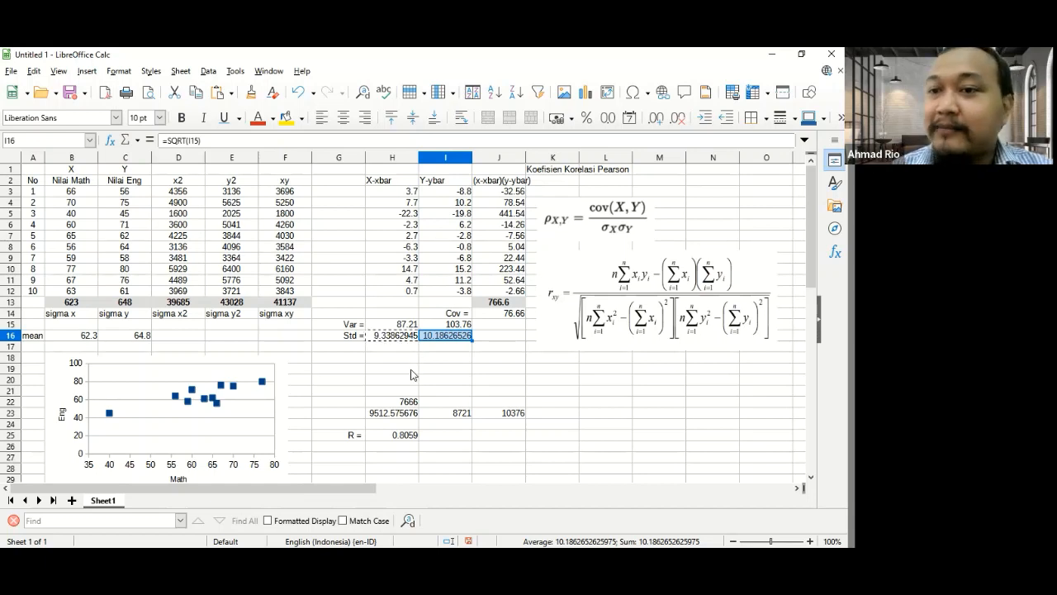
- Label cell G27 as R = and align it right
{"action": "left_click", "coordinate": [346, 458]}
{"action": "type", "text": "R ="}
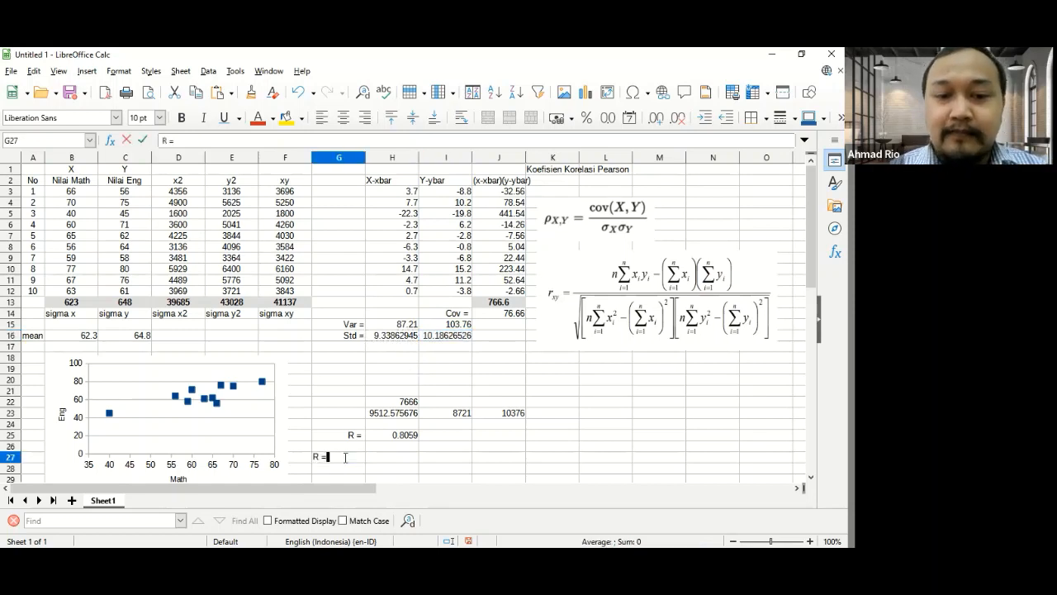
{"action": "key", "text": "Tab"}
{"action": "left_click", "coordinate": [345, 458]}
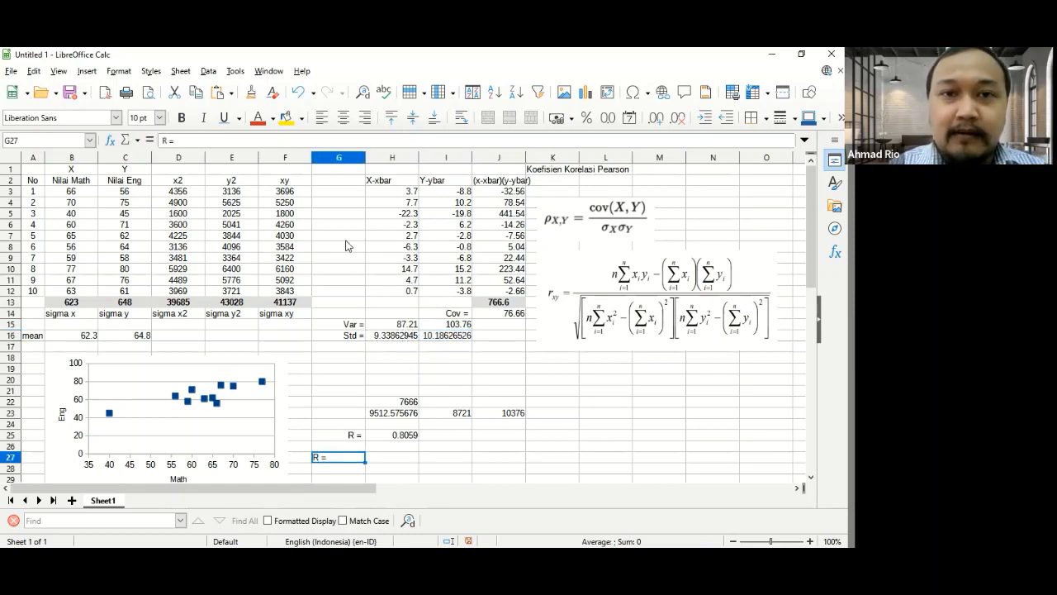
{"action": "left_click", "coordinate": [365, 120]}
- Calculate the correlation in H27 from the covariance and both standard deviations with =J14/(H16*I16), displayed with four decimal places
{"action": "key", "text": "Tab"}
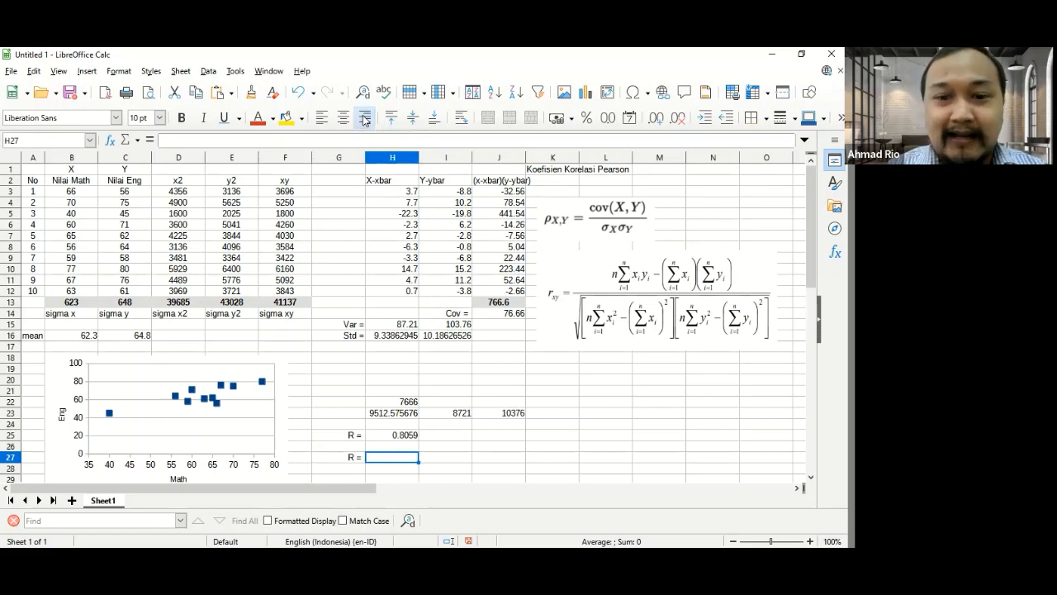
{"action": "type", "text": "="}
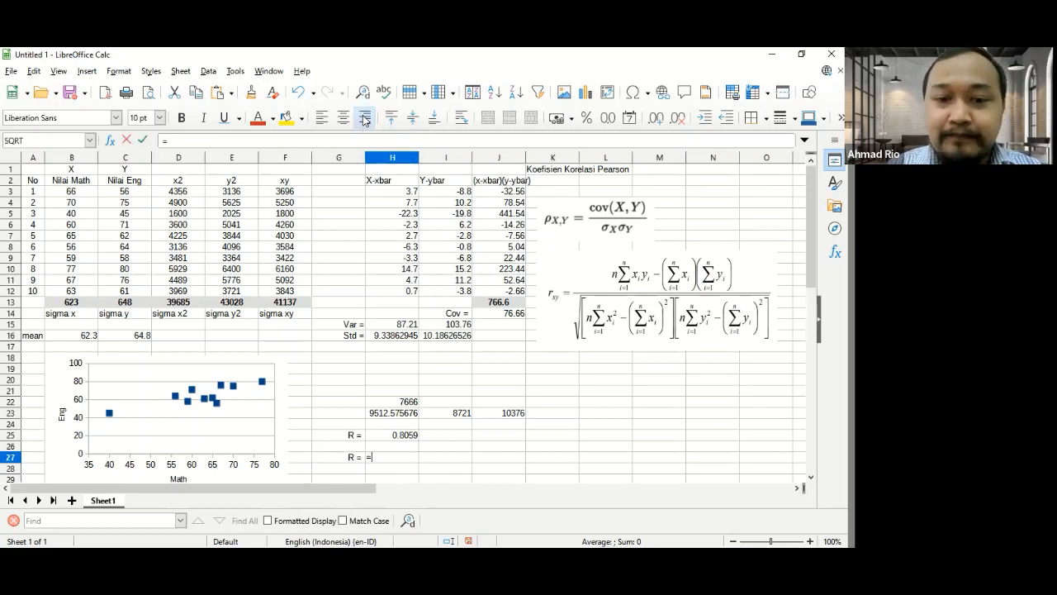
{"action": "key", "text": "Right"}
{"action": "key", "text": "Up"}
{"action": "key", "text": "Up"}
{"action": "key", "text": "Up"}
{"action": "key", "text": "Up"}
{"action": "key", "text": "Up"}
{"action": "key", "text": "Up"}
{"action": "key", "text": "Up"}
{"action": "key", "text": "Up"}
{"action": "key", "text": "Up"}
{"action": "key", "text": "Up"}
{"action": "key", "text": "Up"}
{"action": "key", "text": "Right"}
{"action": "key", "text": "Up"}
{"action": "key", "text": "Up"}
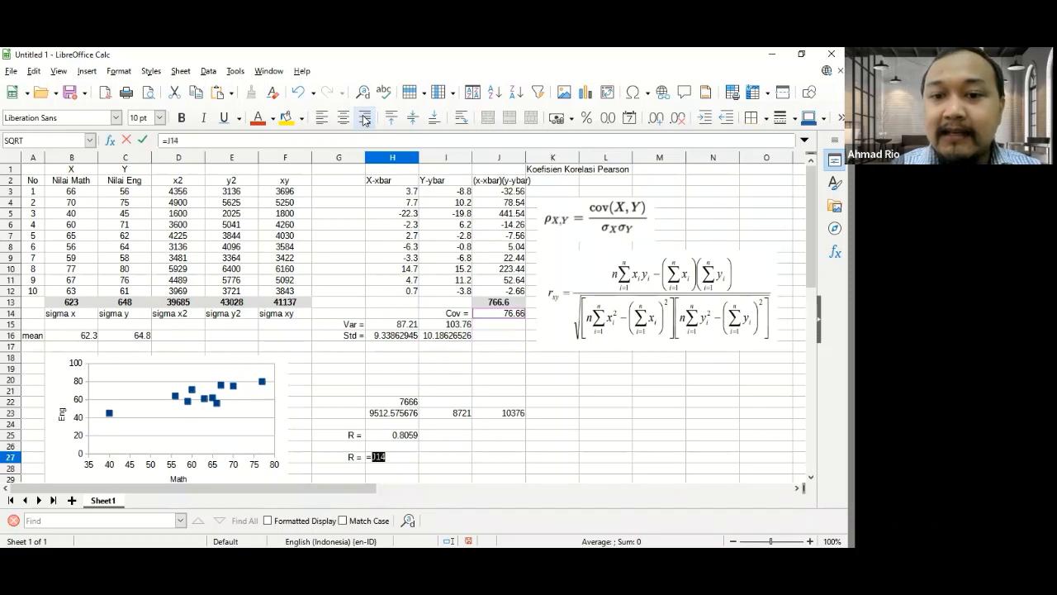
{"action": "type", "text": "/("}
{"action": "key", "text": "Left"}
{"action": "key", "text": "Left"}
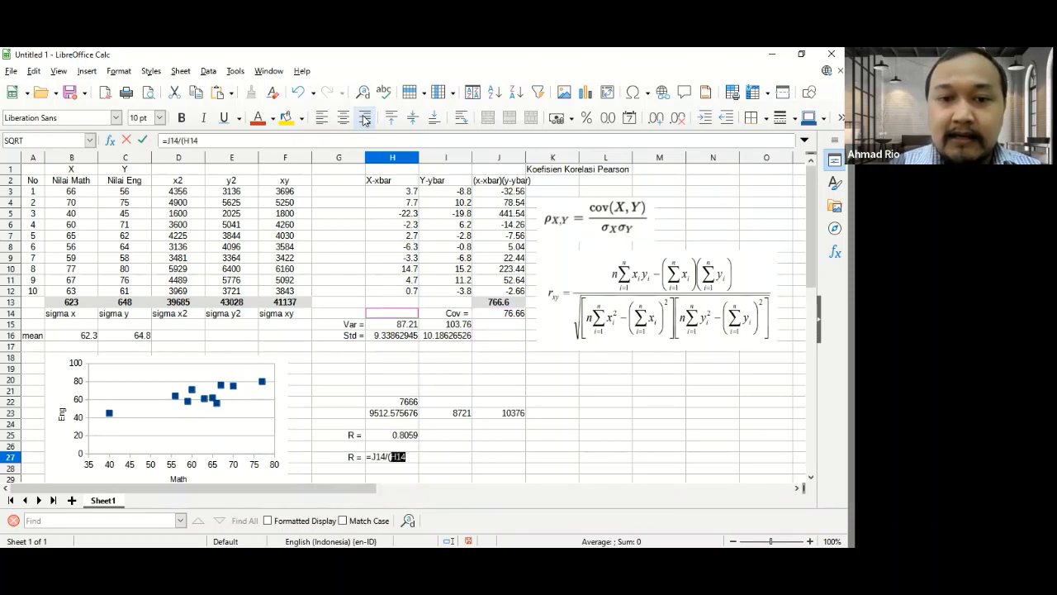
{"action": "key", "text": "Down"}
{"action": "key", "text": "Down"}
{"action": "type", "text": "*"}
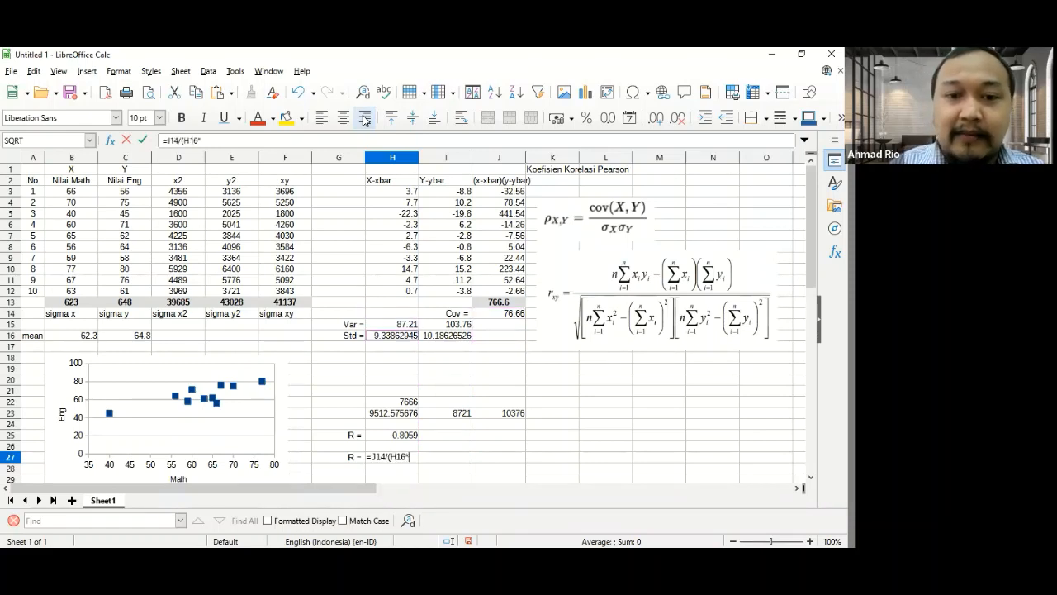
{"action": "key", "text": "Right"}
{"action": "type", "text": ")"}
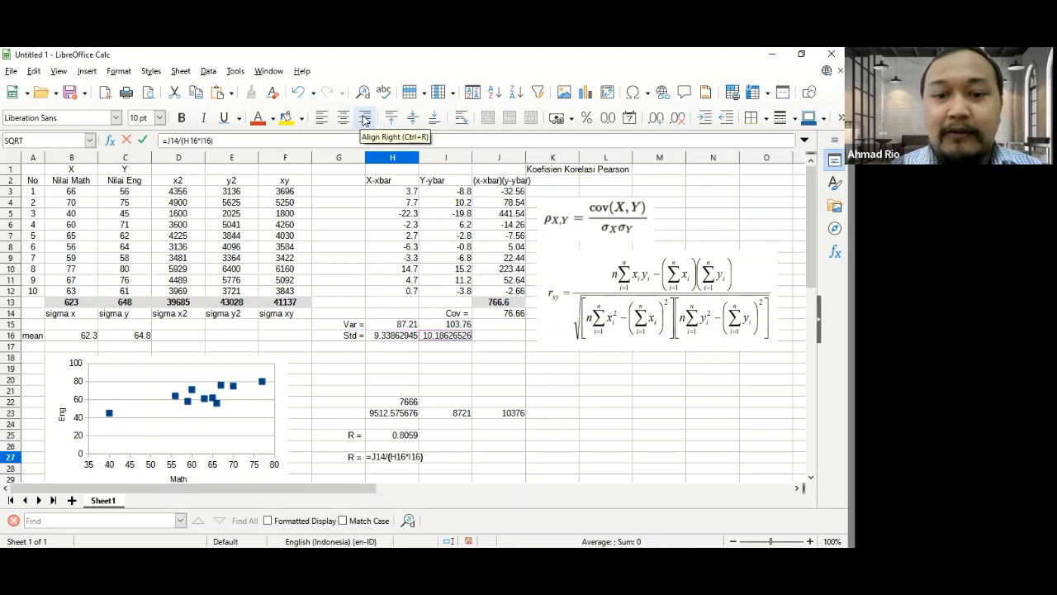
{"action": "key", "text": "Return"}
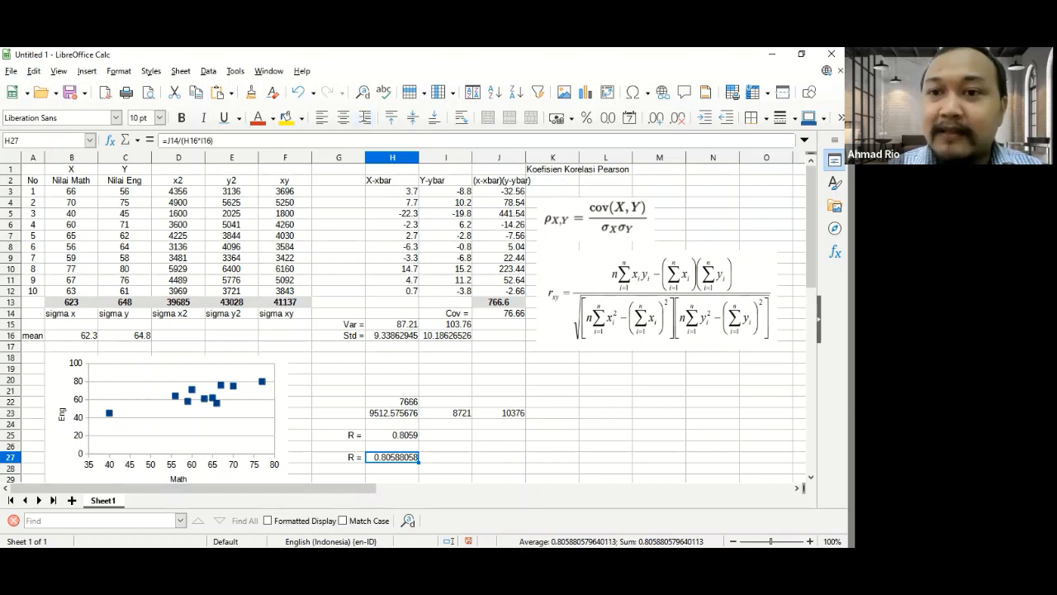
{"action": "left_click", "coordinate": [678, 120]}
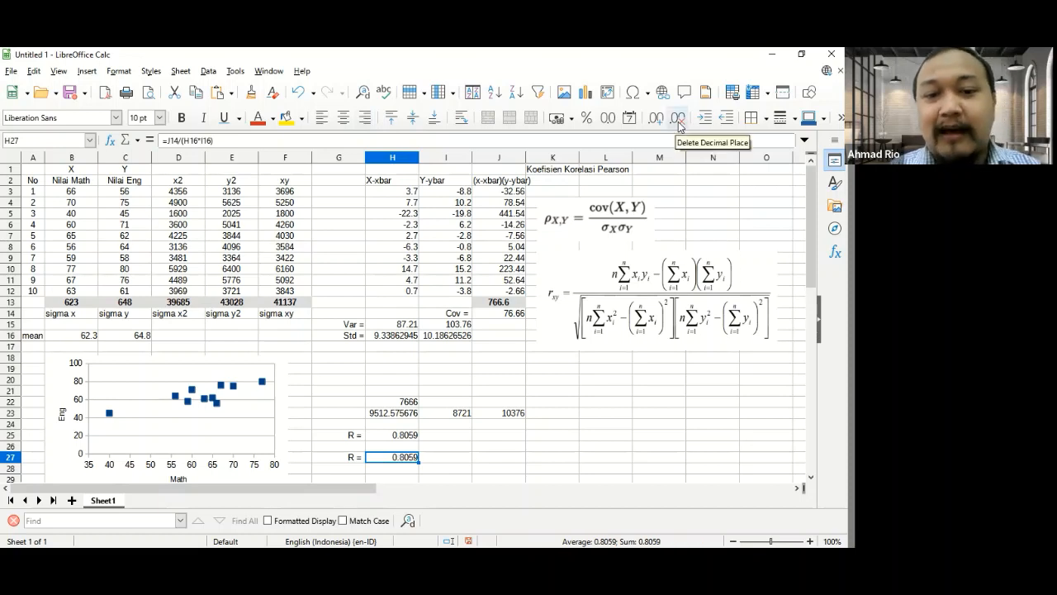
- Calculate the correlation of the X and Y deviations in J25 with the built-in function =PEARSON(H3:H12,I3:I12)
{"action": "left_click", "coordinate": [505, 446]}
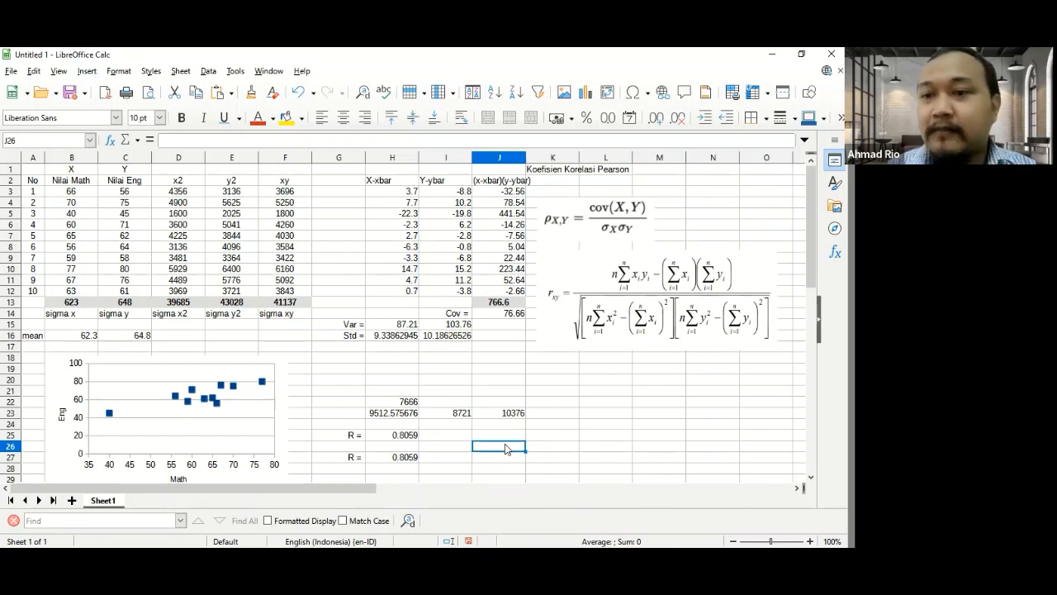
{"action": "key", "text": "Up"}
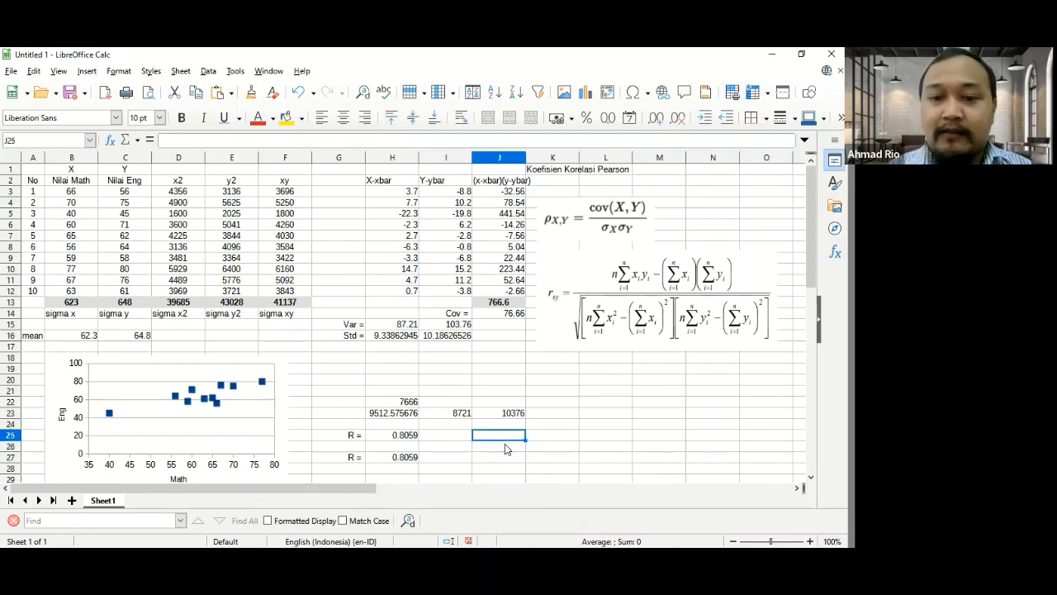
{"action": "type", "text": "=pear"}
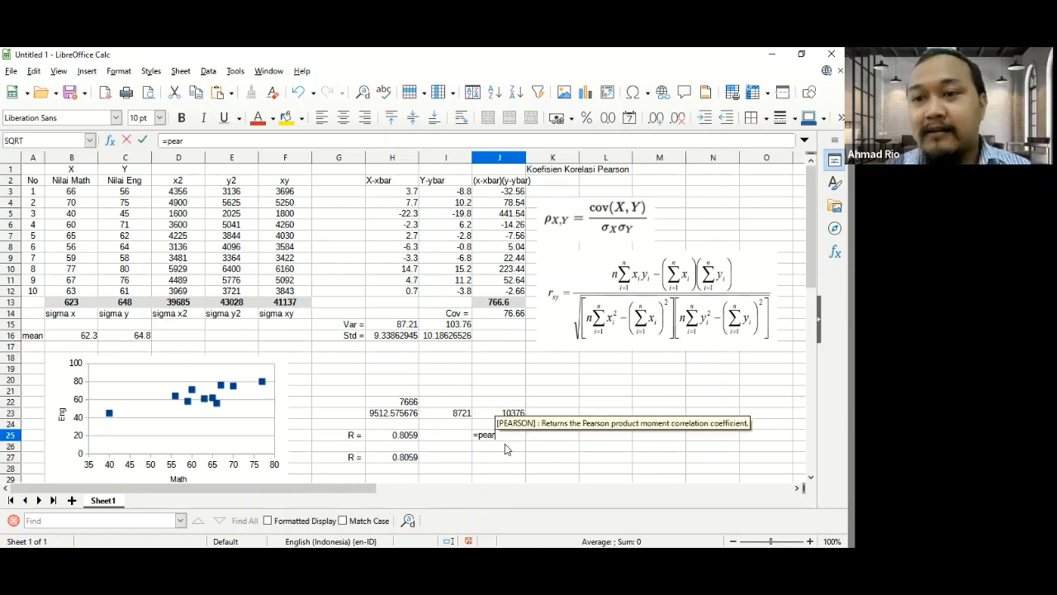
{"action": "key", "text": "Return"}
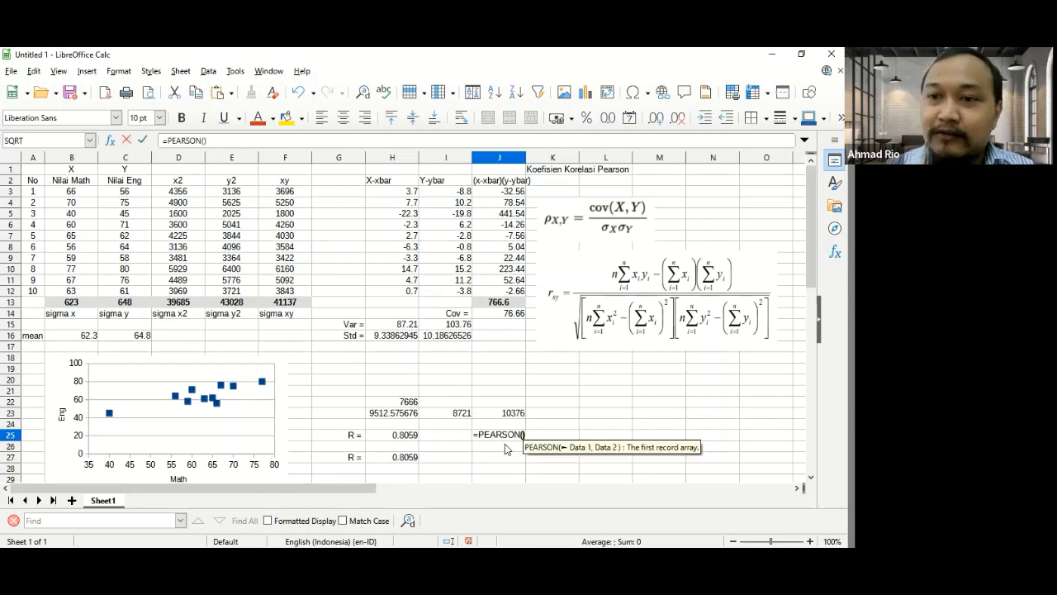
{"action": "key", "text": "Up"}
{"action": "key", "text": "Up"}
{"action": "key", "text": "Left"}
{"action": "key", "text": "Up"}
{"action": "key", "text": "Up"}
{"action": "key", "text": "Up"}
{"action": "key", "text": "Up"}
{"action": "key", "text": "Up"}
{"action": "key", "text": "Up"}
{"action": "key", "text": "Up"}
{"action": "key", "text": "Up"}
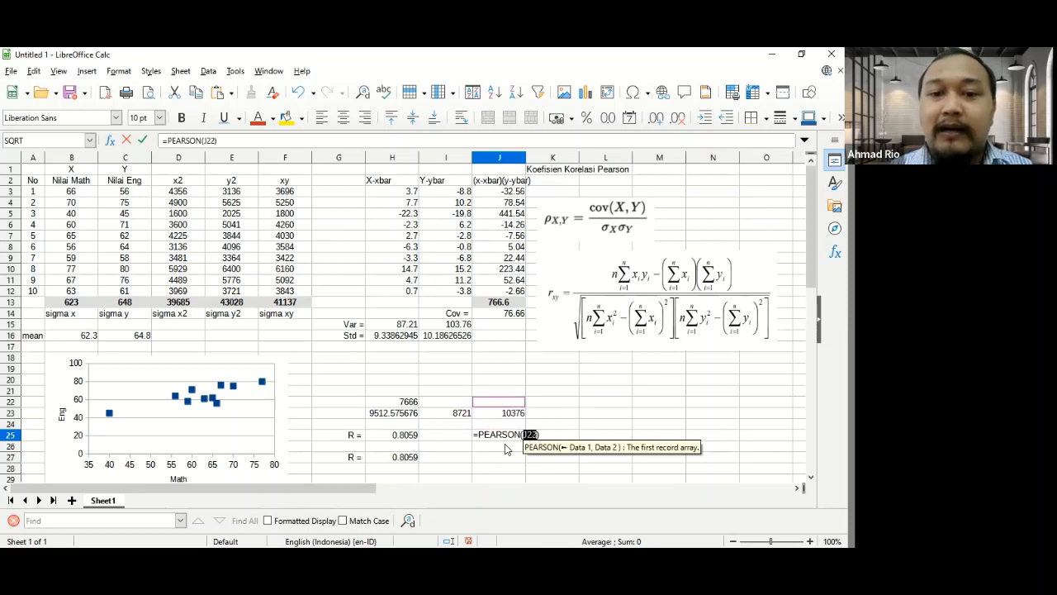
{"action": "key", "text": "Left"}
{"action": "key", "text": "Up"}
{"action": "key", "text": "Up"}
{"action": "key", "text": "Up"}
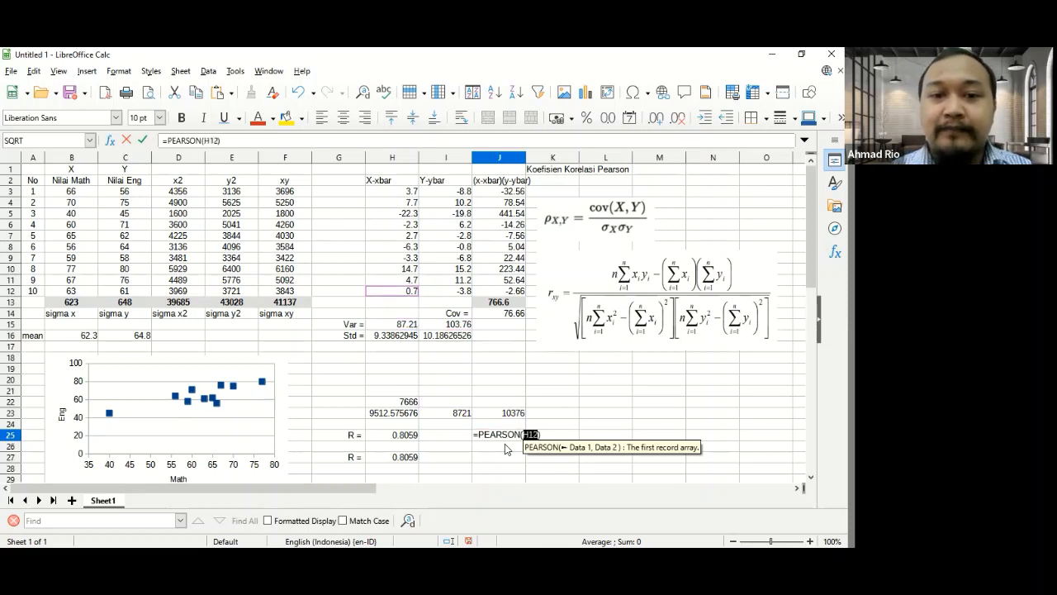
{"action": "key", "text": "shift+Up"}
{"action": "key", "text": "shift+Up"}
{"action": "key", "text": "shift+Up"}
{"action": "key", "text": "shift+Up"}
{"action": "key", "text": "shift+Up"}
{"action": "key", "text": "shift+Up"}
{"action": "key", "text": "shift+Up"}
{"action": "key", "text": "shift+Up"}
{"action": "key", "text": "shift+Up"}
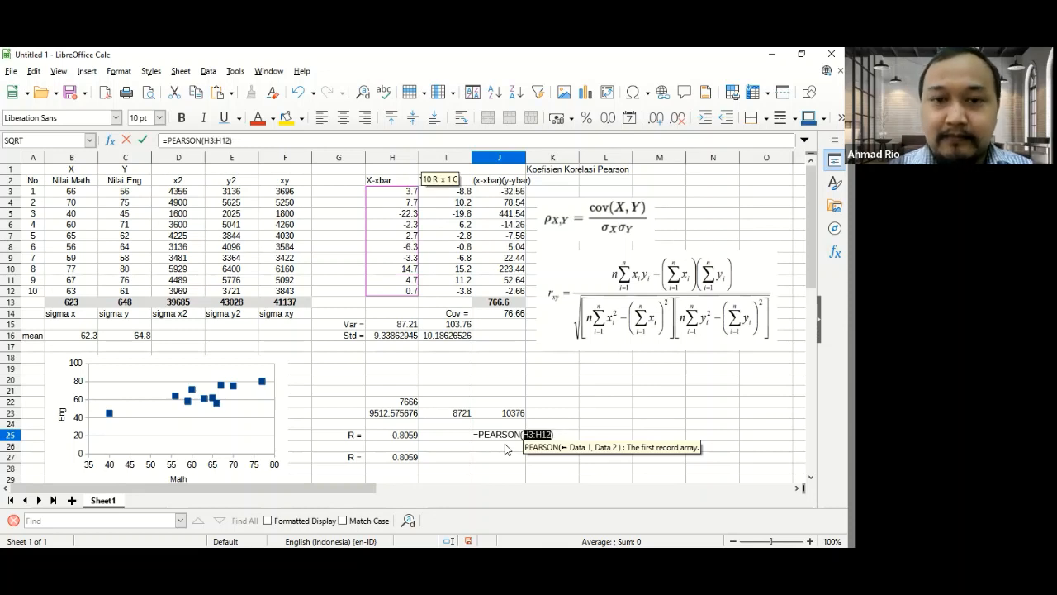
{"action": "type", "text": ","}
{"action": "key", "text": "Right"}
{"action": "key", "text": "shift+Down"}
{"action": "key", "text": "shift+Down"}
{"action": "key", "text": "shift+Down"}
{"action": "key", "text": "shift+Down"}
{"action": "key", "text": "shift+Down"}
{"action": "key", "text": "shift+Down"}
{"action": "key", "text": "shift+Down"}
{"action": "key", "text": "shift+Down"}
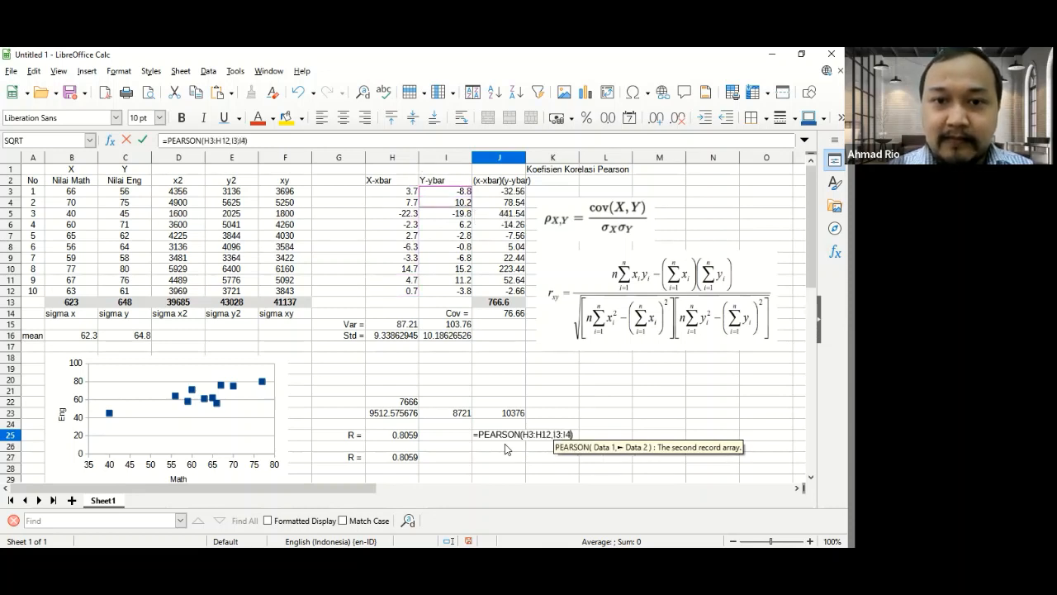
{"action": "key", "text": "shift+Down"}
{"action": "type", "text": ")"}
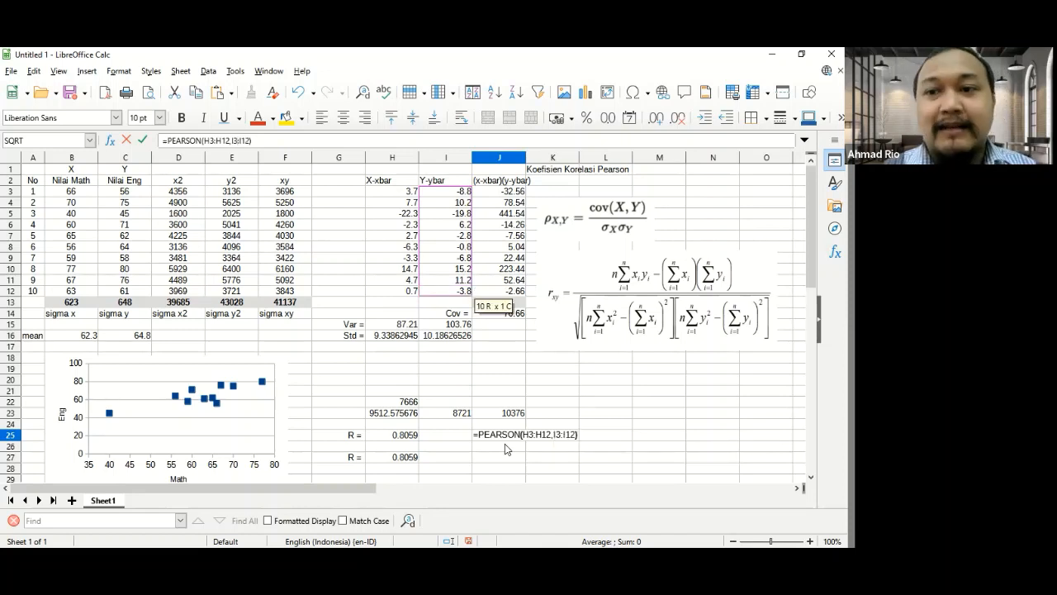
{"action": "key", "text": "Return"}
{"action": "key", "text": "Up"}
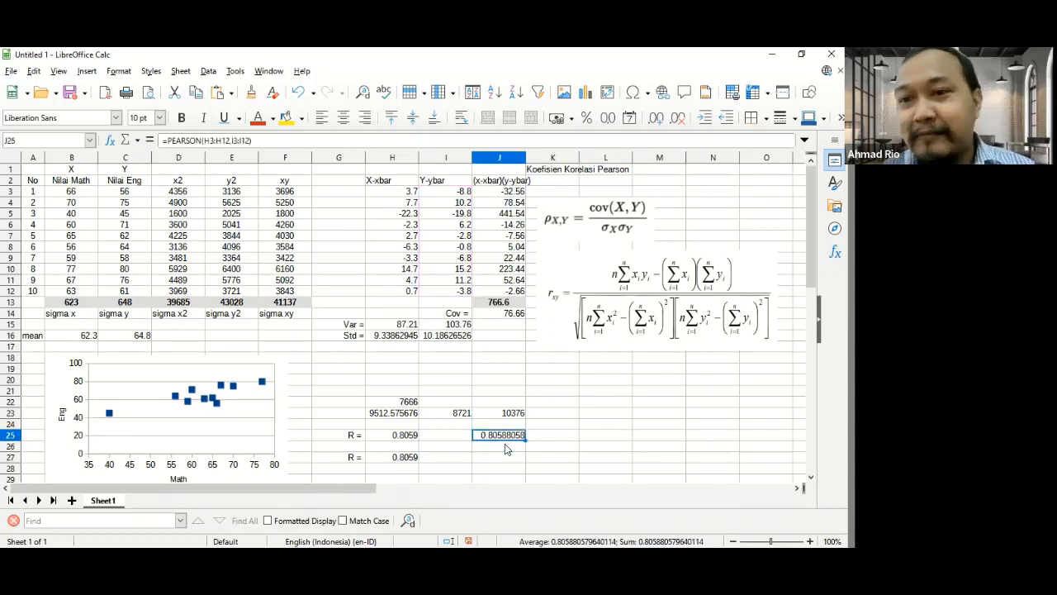